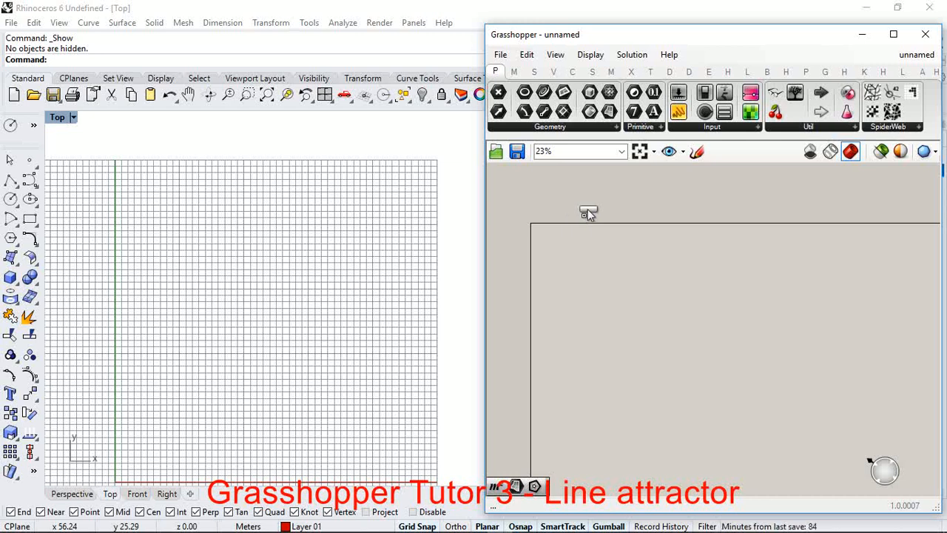
Step: Add a Construct Domain component to the empty Grasshopper canvas
left_click(588, 209)
scroll(585, 311, "up", 1)
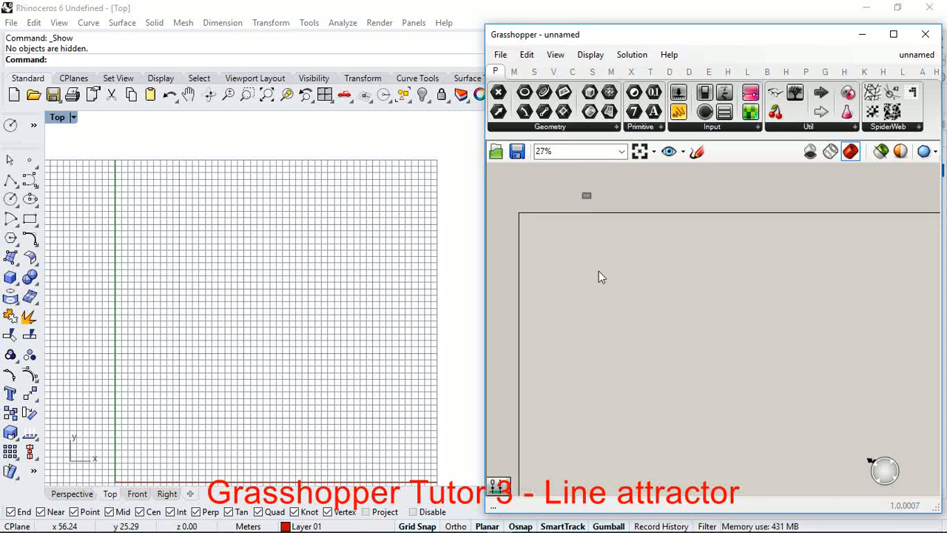
scroll(599, 274, "down", 2)
scroll(638, 271, "up", 4)
double_click(621, 266)
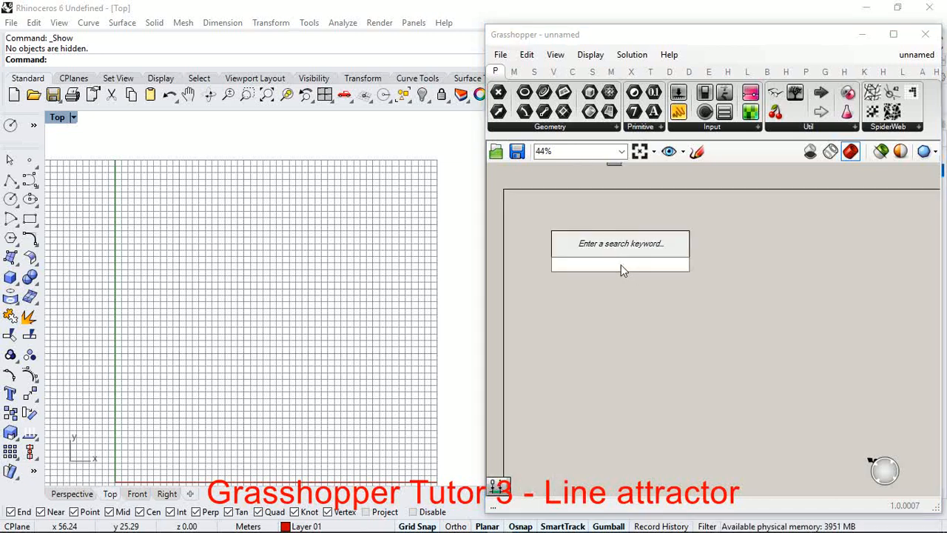
type("domain")
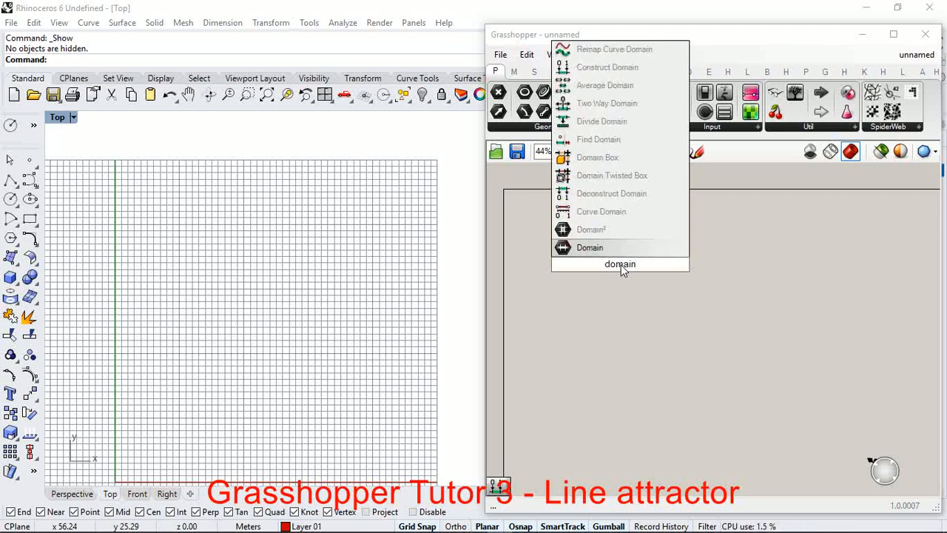
key("Return")
scroll(616, 266, "up", 3)
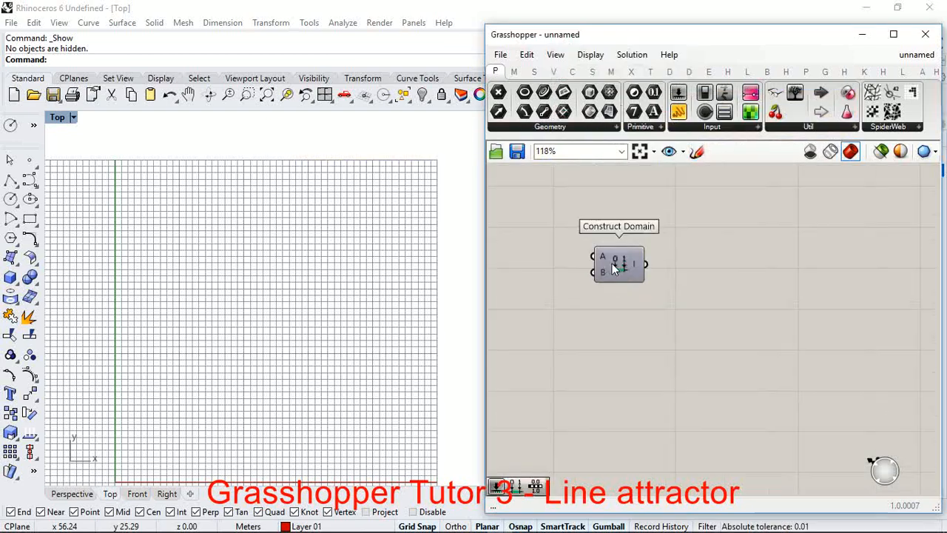
Step: Add number sliders set to 15 and 45 and connect them to the A and B inputs of Construct Domain
double_click(644, 313)
type("15")
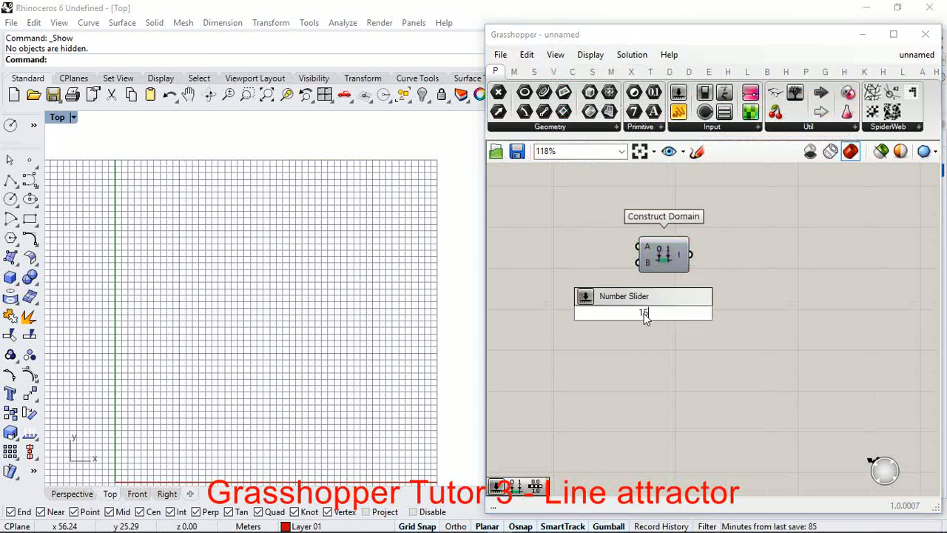
key("Return")
left_click_drag(681, 318, 579, 269)
scroll(613, 269, "up", 3)
left_click_drag(631, 226, 656, 232)
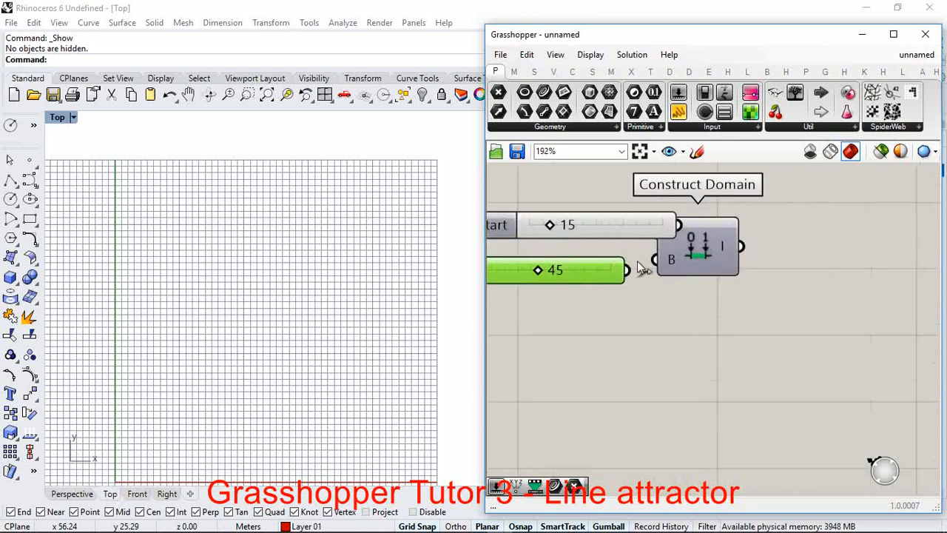
left_click_drag(628, 271, 583, 259)
scroll(635, 318, "down", 4)
scroll(665, 294, "up", 4)
left_click_drag(666, 278, 682, 264)
scroll(682, 323, "down", 6)
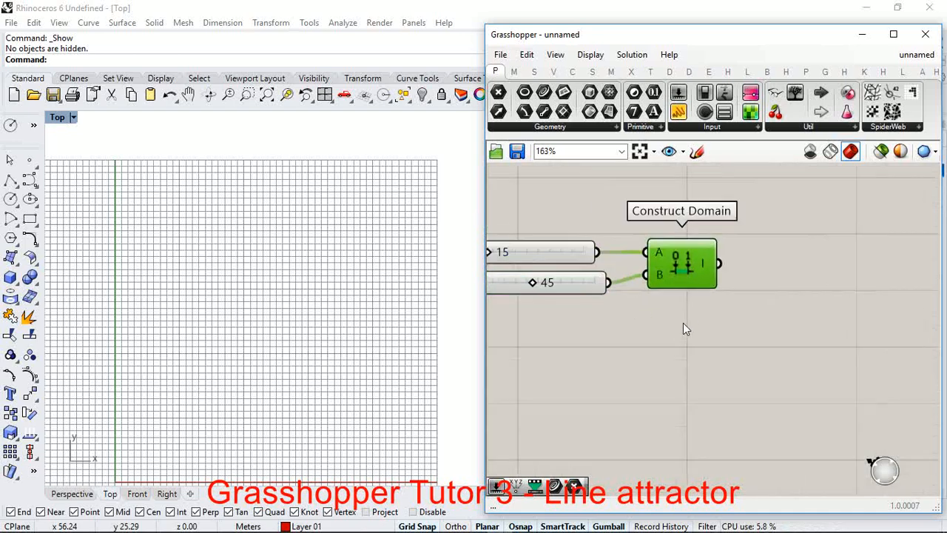
Step: Add a Range component and connect the Construct Domain output to its D input
double_click(756, 315)
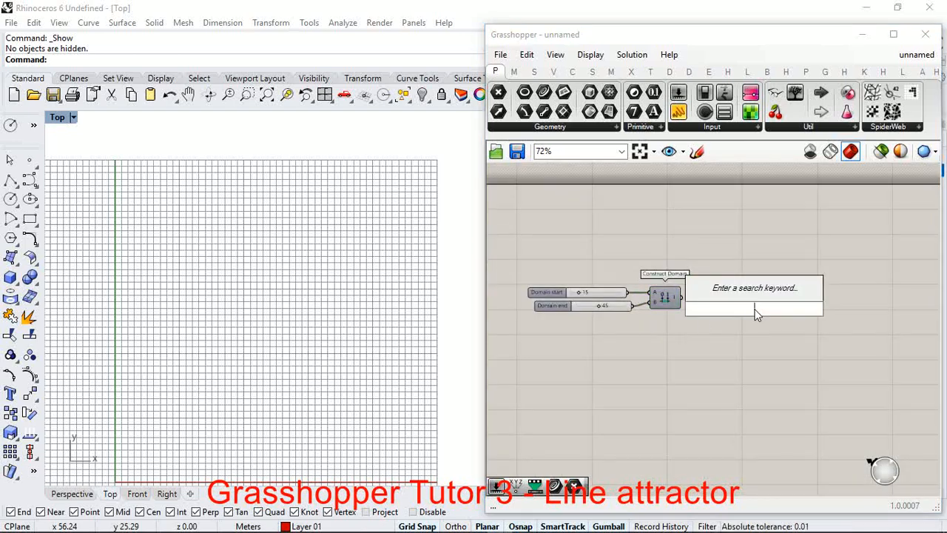
type("range")
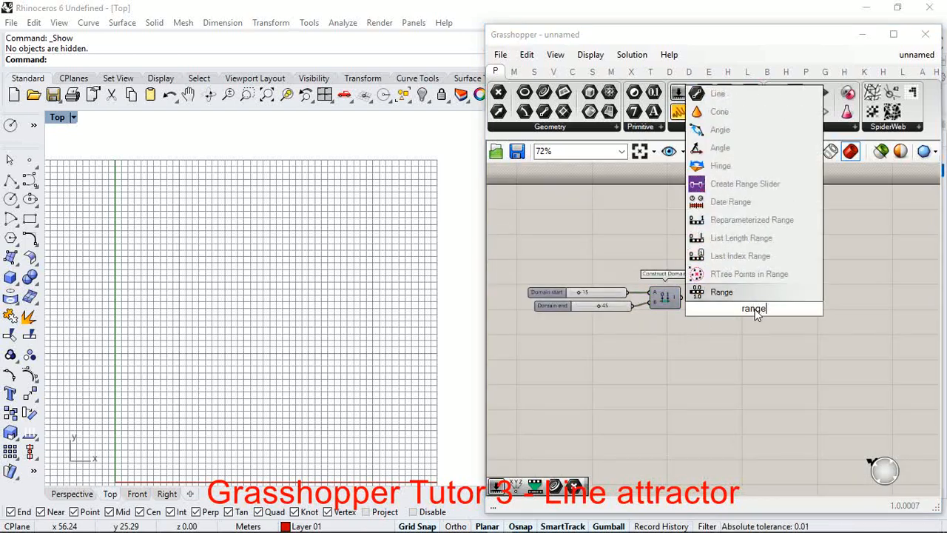
key("Return")
scroll(727, 307, "up", 3)
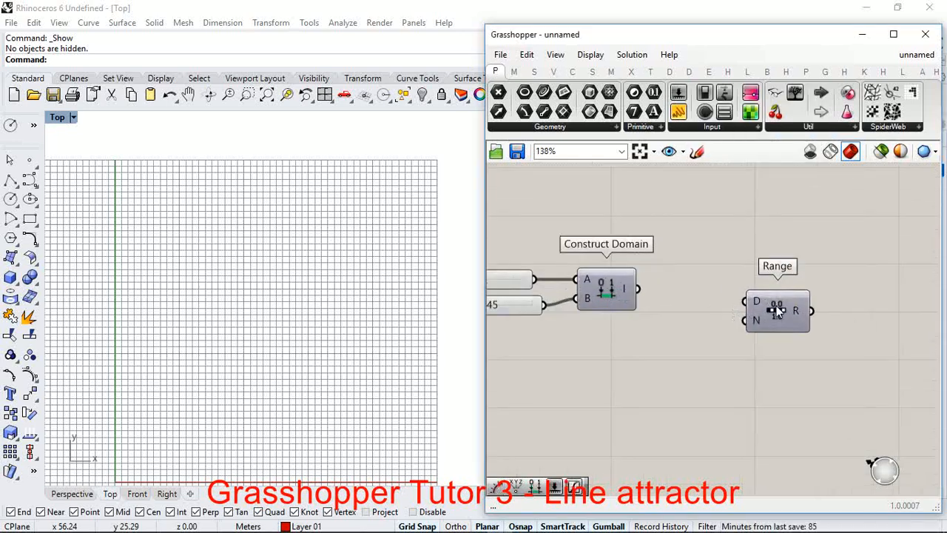
left_click_drag(642, 292, 756, 297)
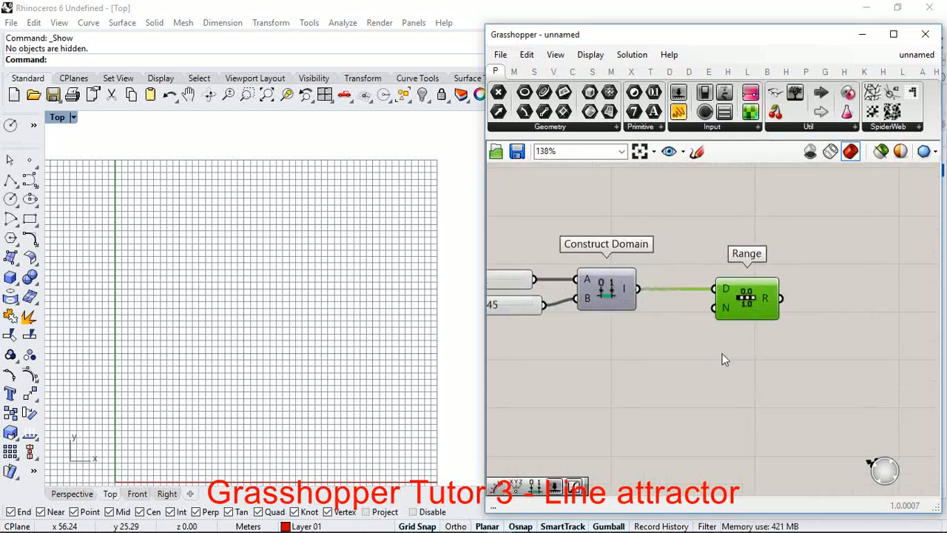
double_click(721, 353)
left_click(649, 427)
left_click(741, 304)
scroll(671, 340, "down", 2)
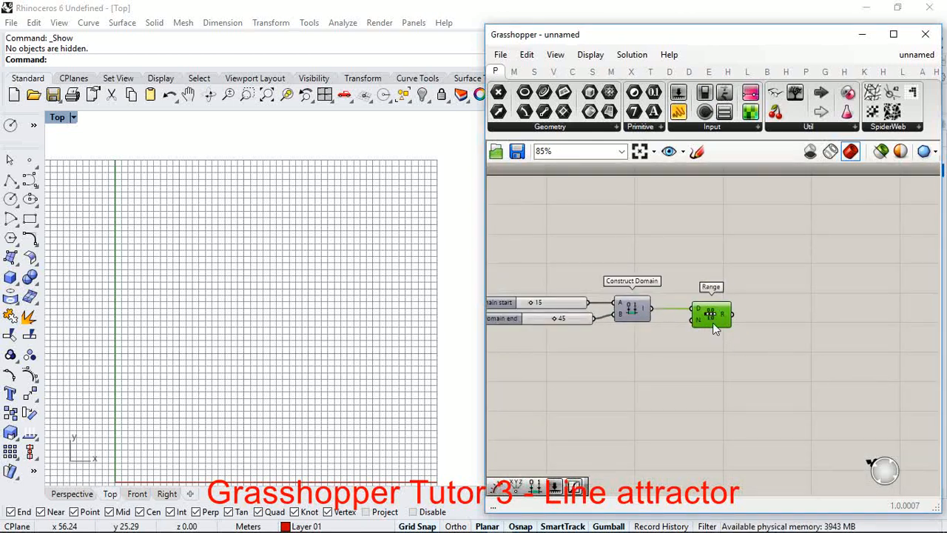
mouse_move(725, 317)
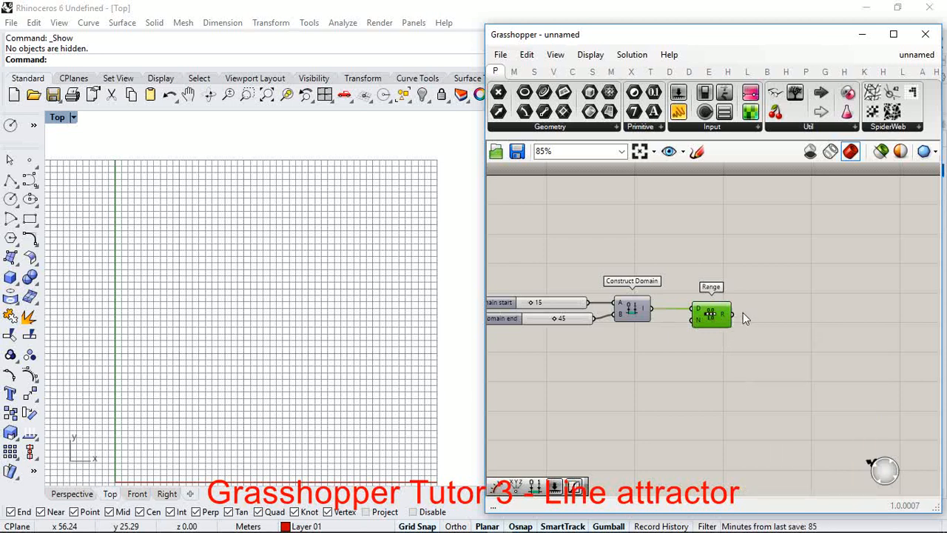
Step: Add a Construct Point component beside the Range component
double_click(769, 304)
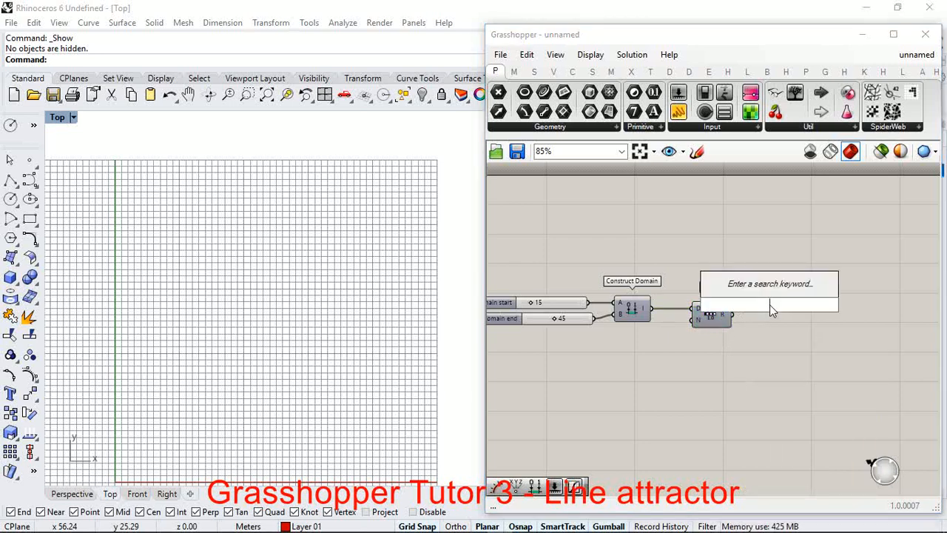
type("con")
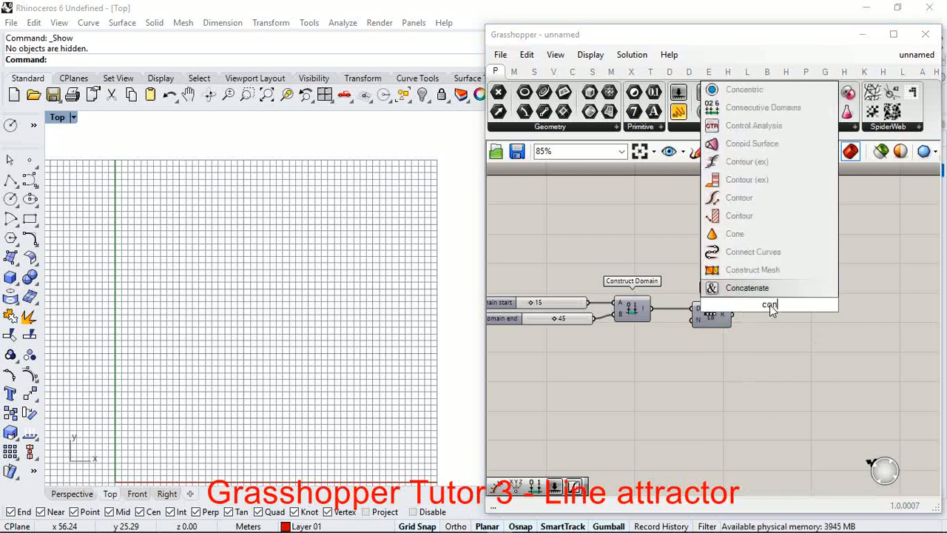
type("struct")
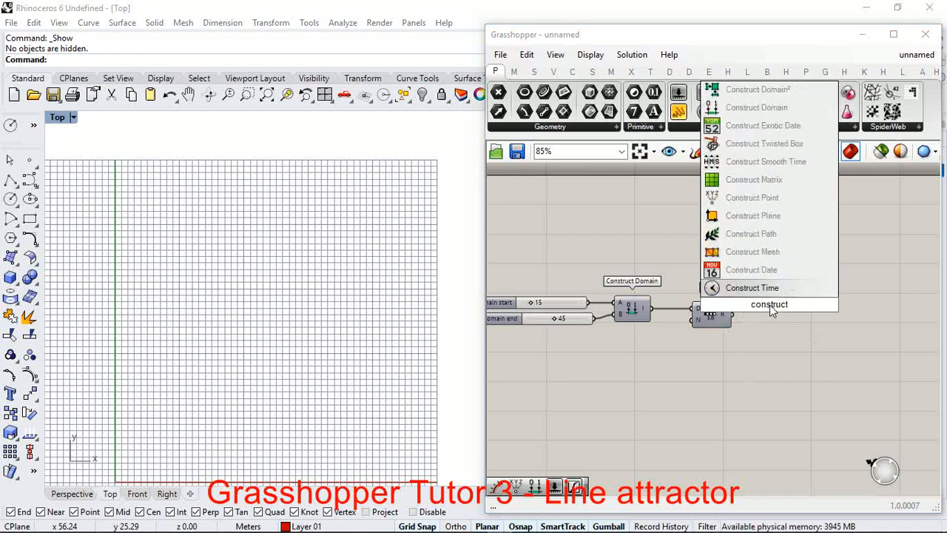
left_click(749, 198)
left_click_drag(781, 298, 788, 339)
scroll(789, 339, "up", 3)
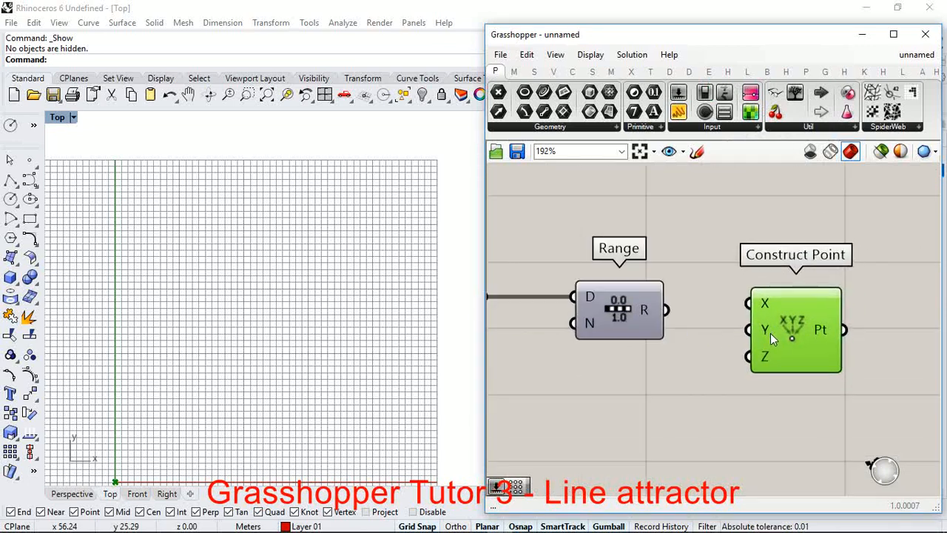
Step: Connect the Range output R to both the X and Y inputs of Construct Point
left_click_drag(668, 311, 749, 303)
scroll(288, 374, "up", 3)
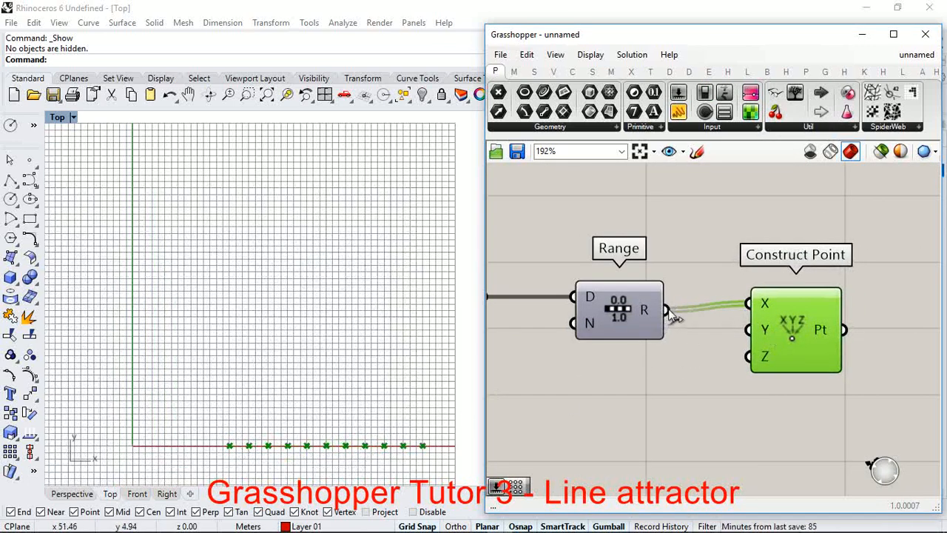
left_click_drag(669, 314, 749, 329)
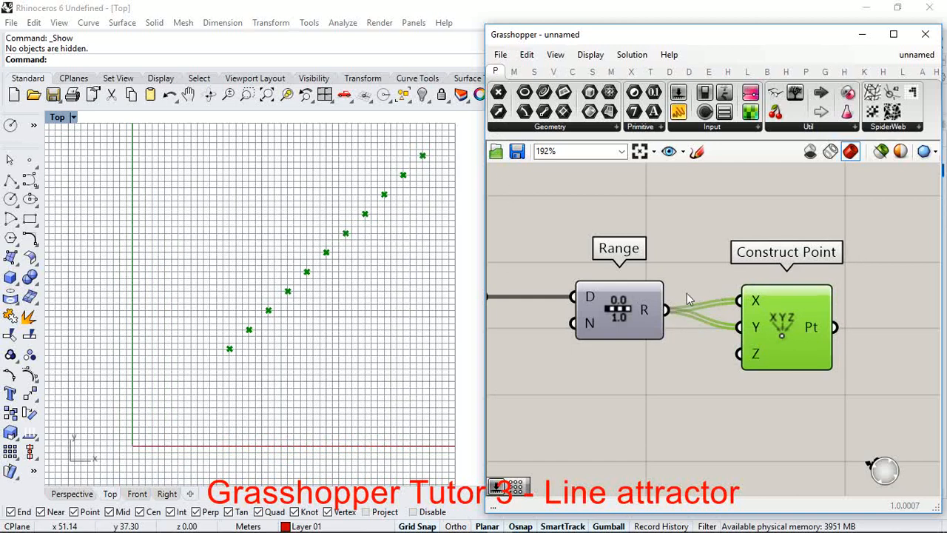
Step: Examine the previewed points in the Top viewport against the Range and Construct Point connections
scroll(685, 296, "down", 3)
scroll(612, 307, "up", 4)
scroll(740, 322, "down", 4)
scroll(790, 325, "down", 1)
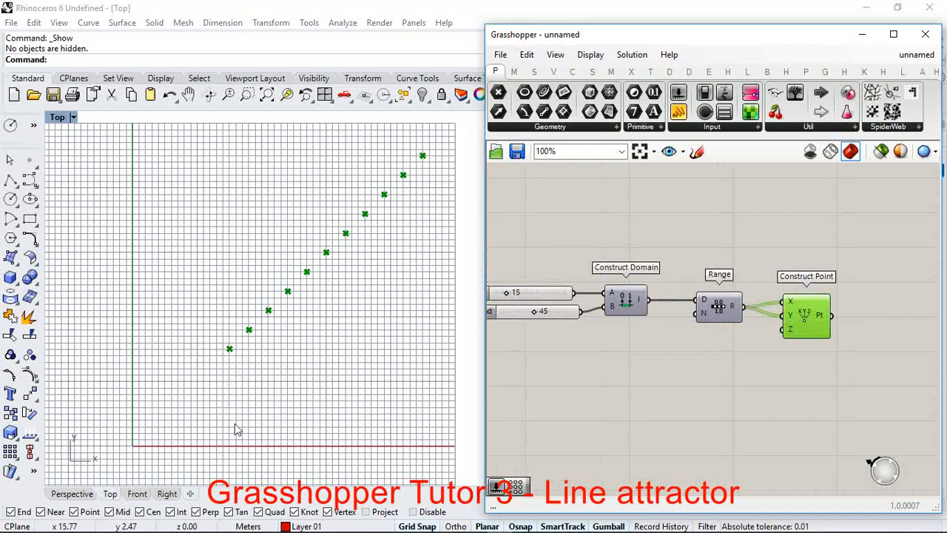
scroll(724, 306, "up", 3)
left_click_drag(723, 307, 695, 307)
scroll(667, 310, "down", 3)
scroll(761, 316, "up", 4)
left_click(785, 326)
left_click_drag(784, 325, 777, 325)
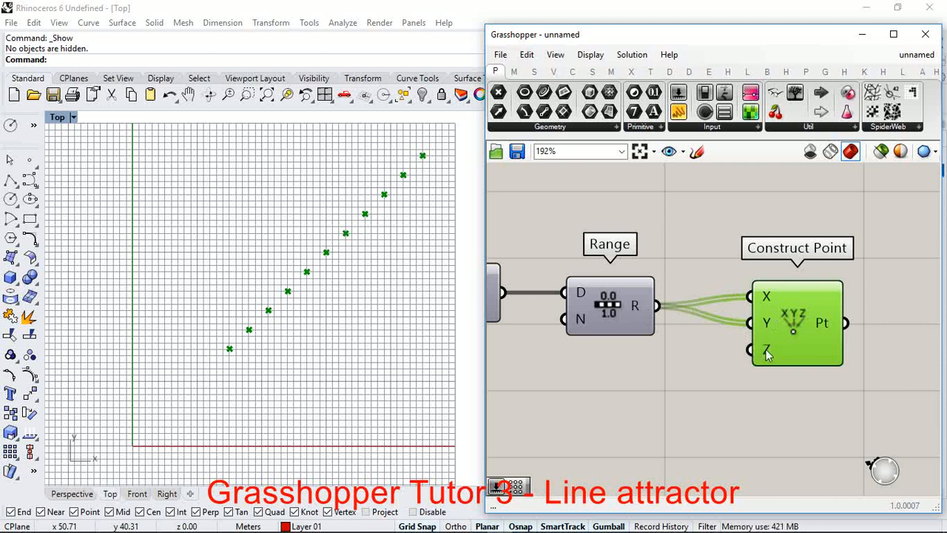
mouse_move(766, 354)
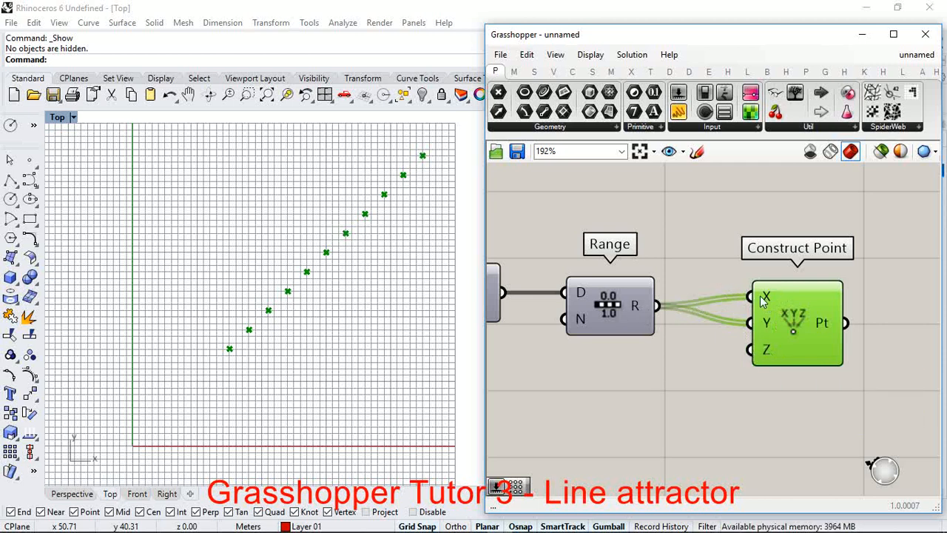
scroll(327, 344, "down", 4)
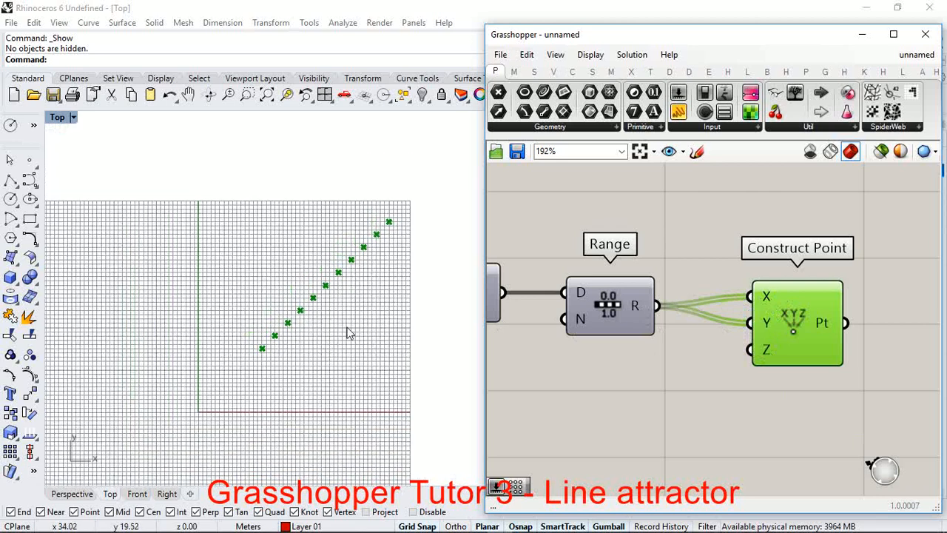
scroll(359, 304, "up", 4)
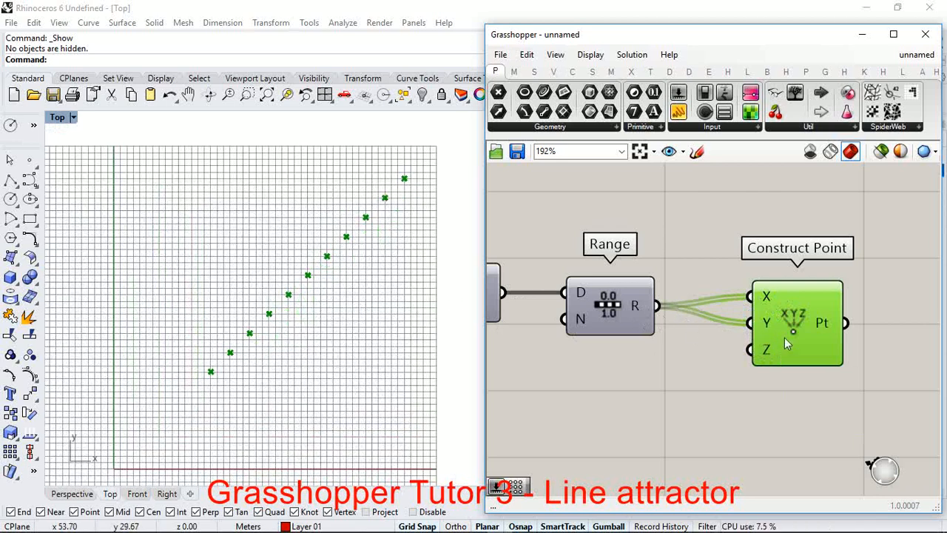
mouse_move(785, 336)
left_mouse_down()
mouse_move(794, 336)
mouse_move(777, 336)
left_mouse_up()
scroll(635, 279, "down", 2)
scroll(780, 311, "up", 3)
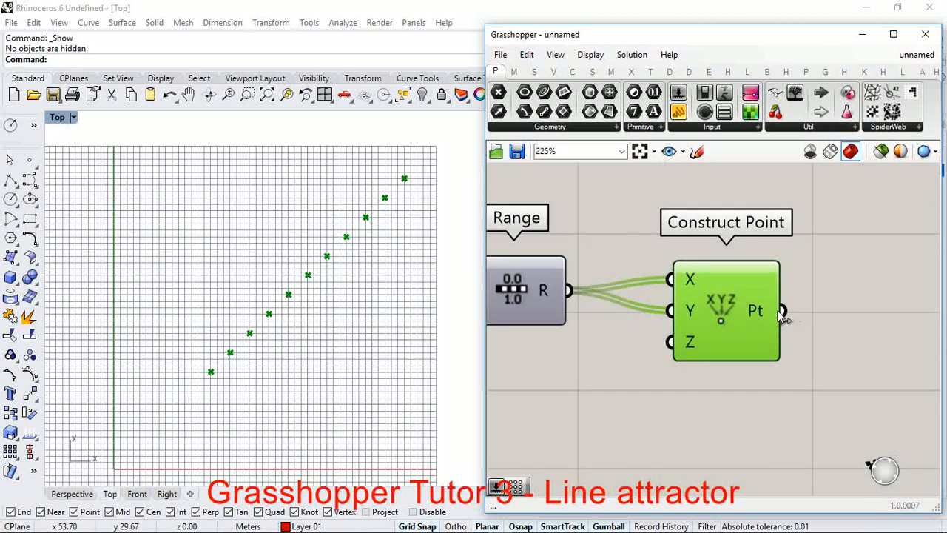
Step: Add a Point parameter after Construct Point and connect the Pt output to it
scroll(781, 315, "down", 4)
scroll(776, 316, "up", 4)
double_click(777, 315)
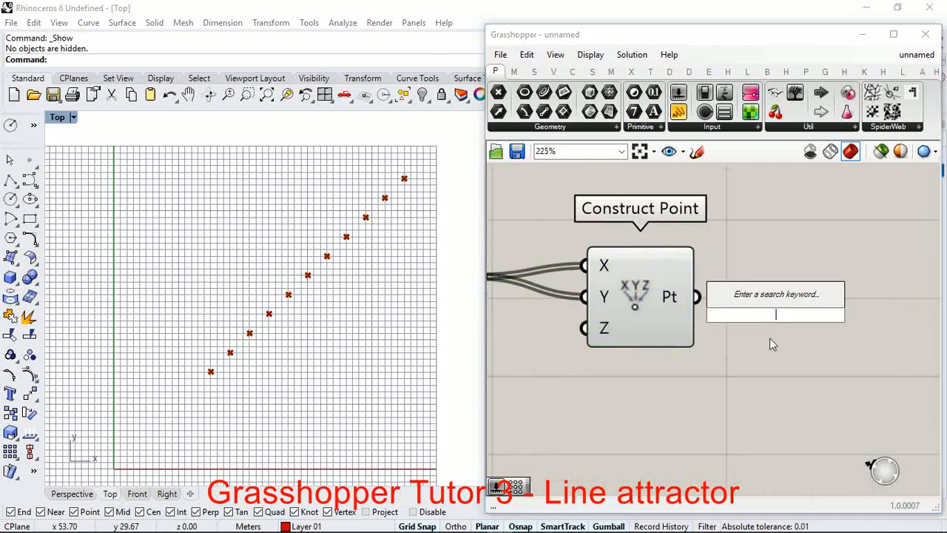
type("point")
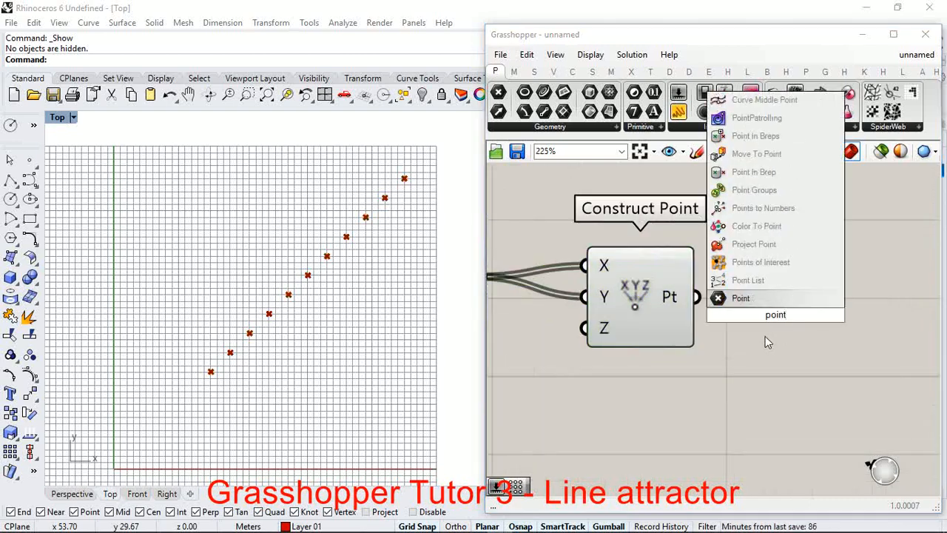
left_click(748, 299)
left_click_drag(763, 311, 784, 305)
left_click_drag(696, 297, 760, 306)
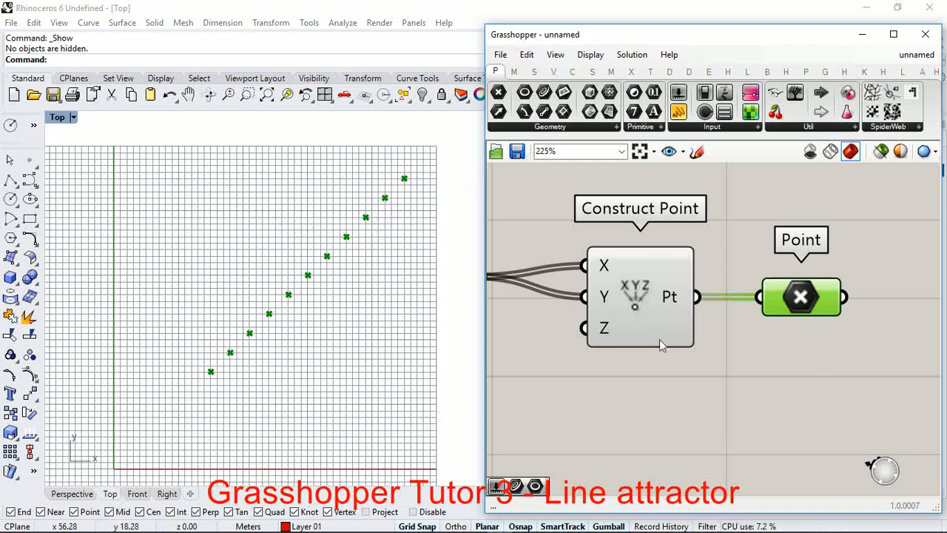
scroll(663, 353, "down", 3)
scroll(395, 314, "up", 2)
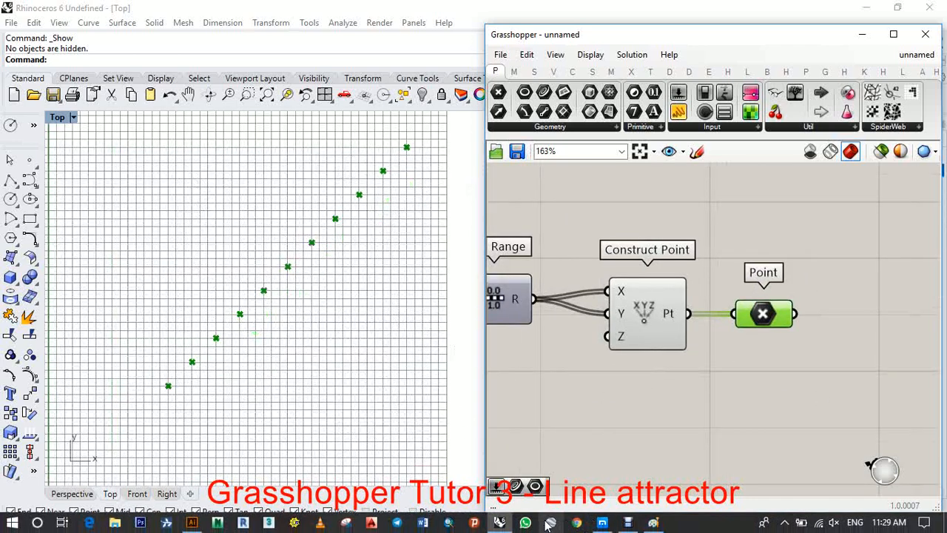
Step: Switch to Paint and draw a black square outline of about 241 × 245 px beside the existing sketch
left_click(653, 527)
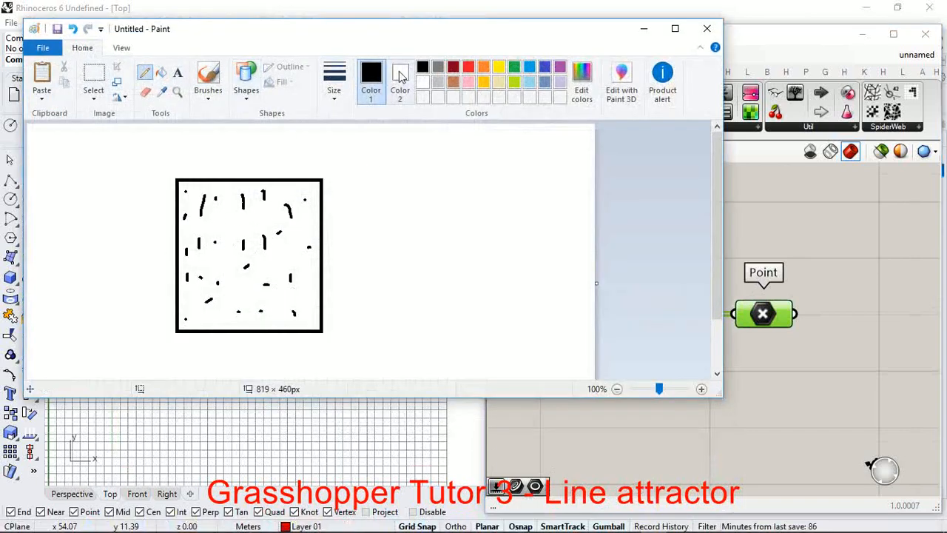
left_click(246, 82)
left_click(282, 111)
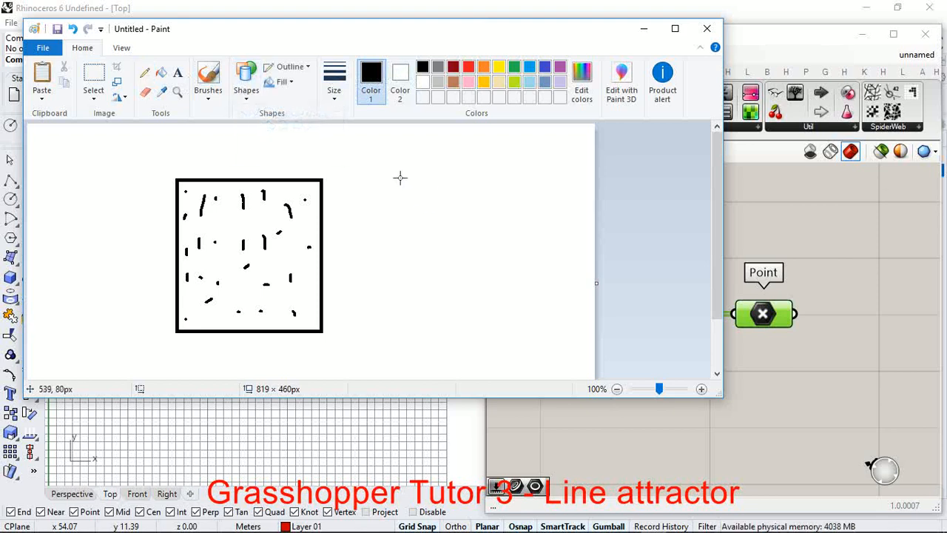
left_click_drag(396, 174, 564, 343)
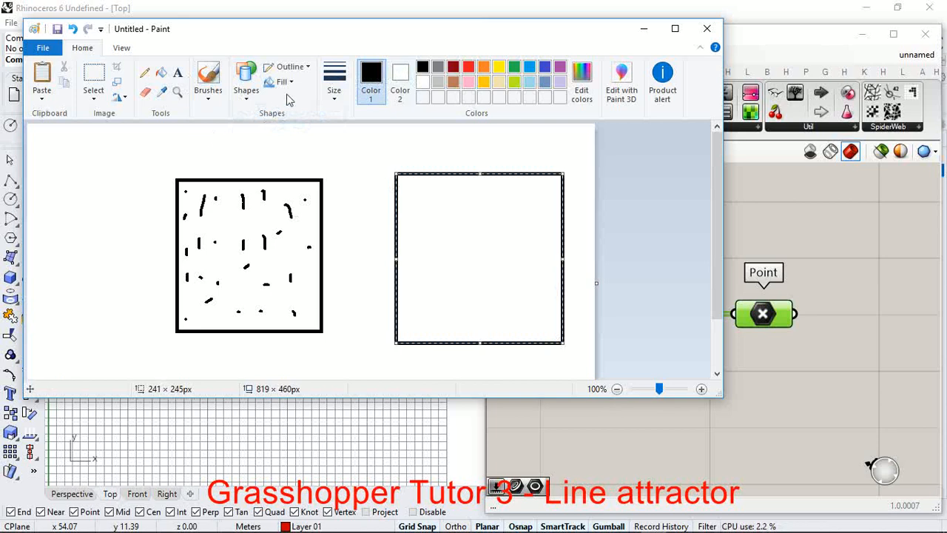
Step: Pencil a diagonal row of dots inside the new square, running from its lower-left corner to its upper-right corner
left_click(145, 72)
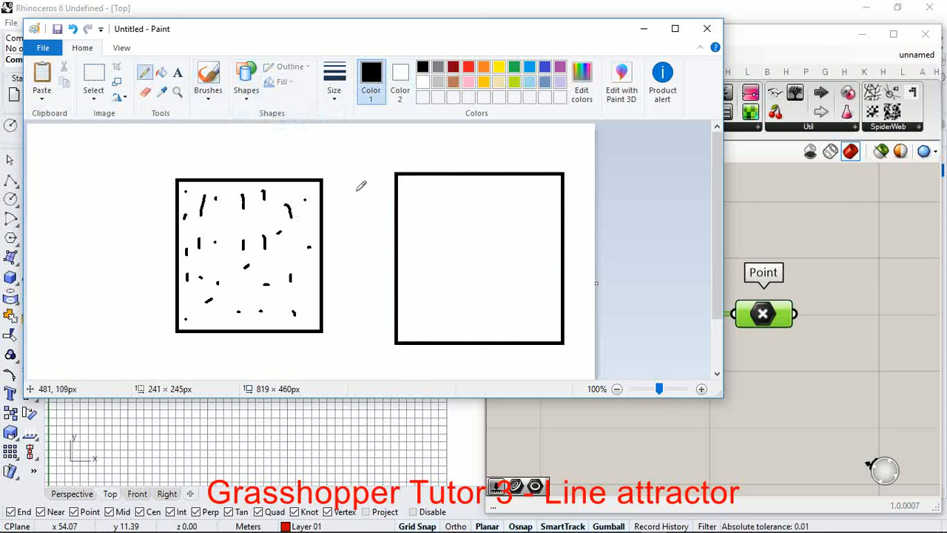
left_click(334, 96)
left_click(408, 333)
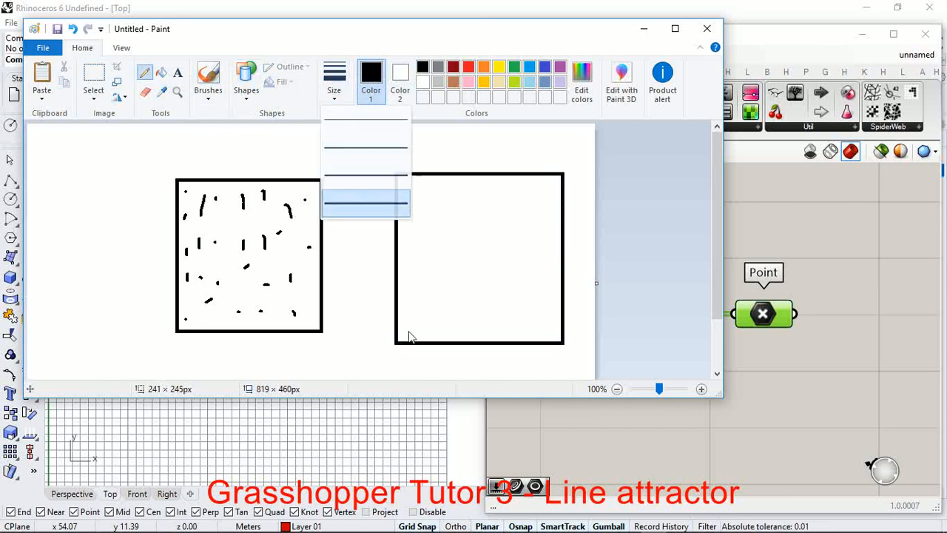
left_click_drag(410, 332, 413, 330)
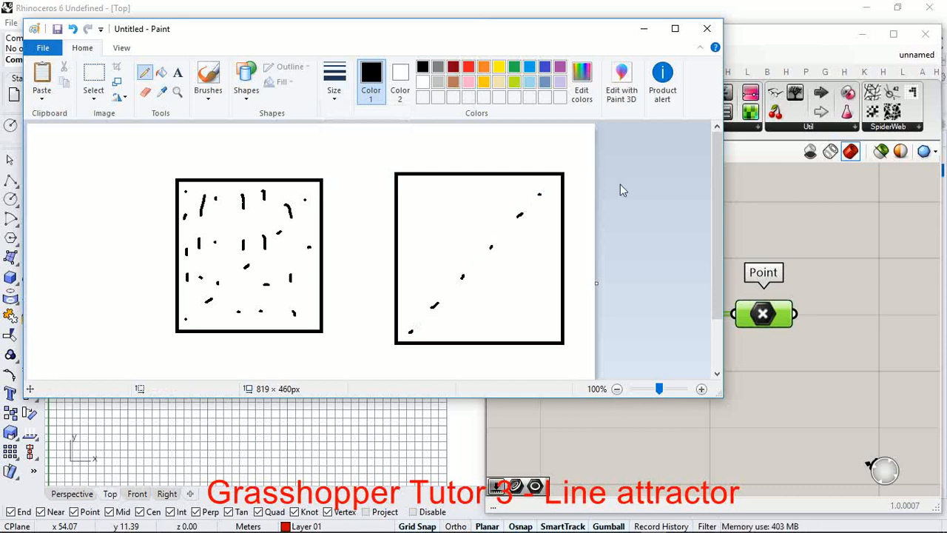
Step: Pencil rows of dots and short strokes across the new square to form a full grid around the diagonal, and minimize Paint
left_click(406, 189)
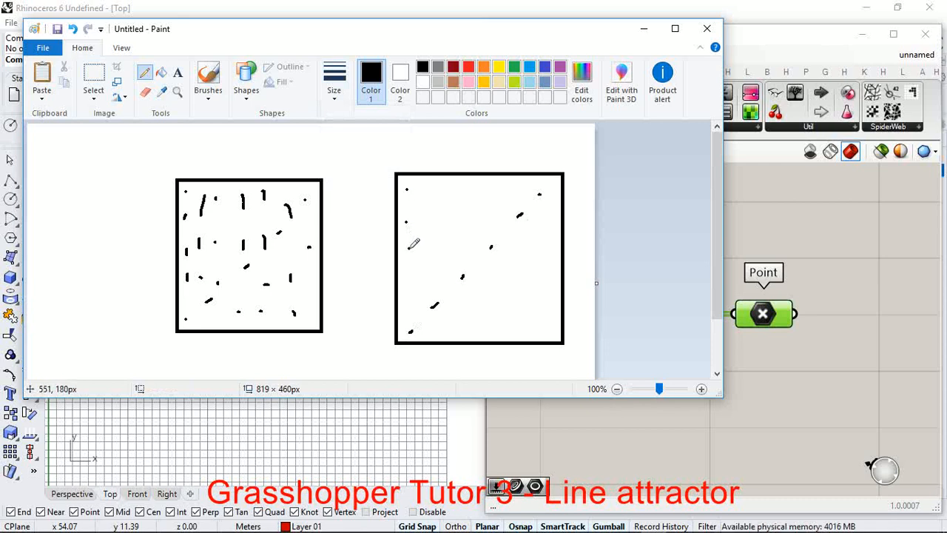
left_click_drag(433, 190, 432, 204)
left_click(432, 229)
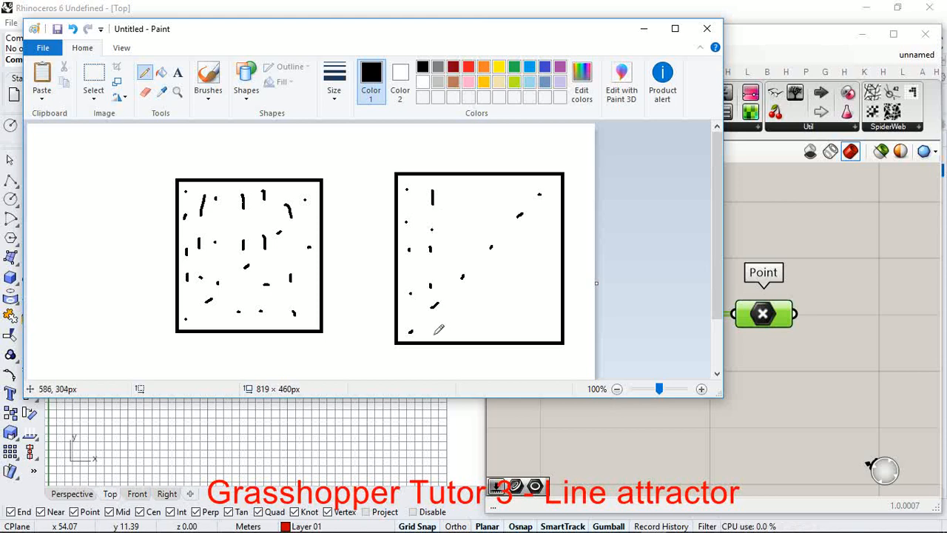
left_click_drag(461, 192, 463, 196)
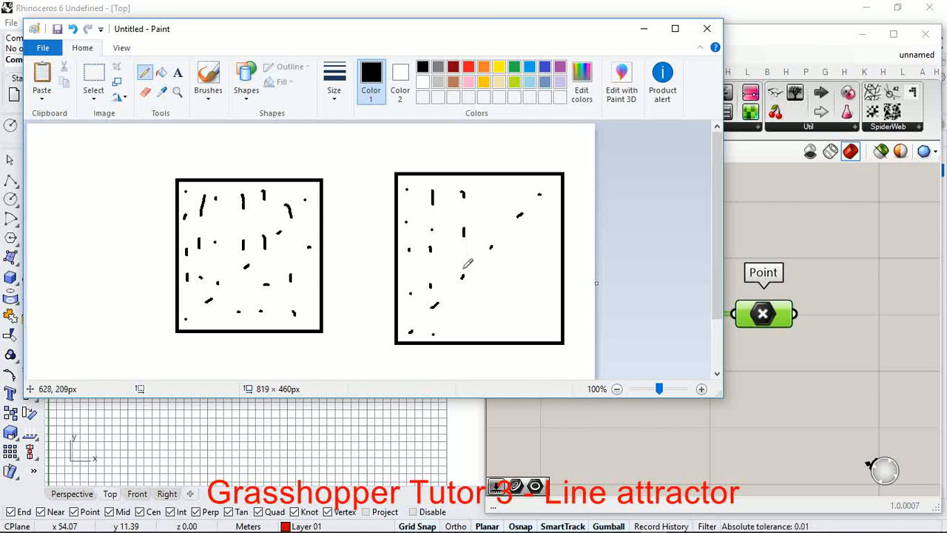
left_click(489, 193)
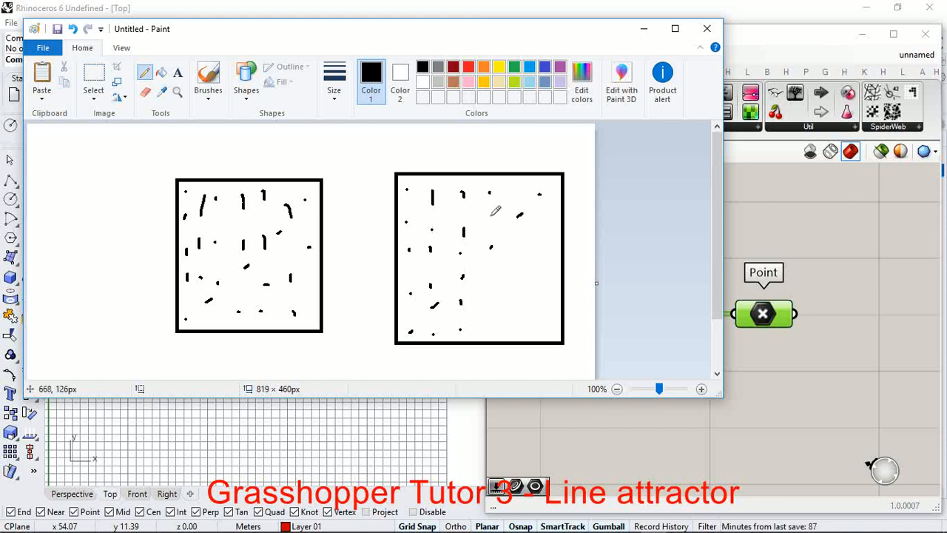
left_click_drag(509, 190, 512, 193)
left_click_drag(519, 245, 518, 253)
left_click_drag(507, 296, 508, 325)
left_click_drag(533, 188, 536, 202)
left_click_drag(536, 251, 536, 269)
left_click_drag(536, 323, 537, 338)
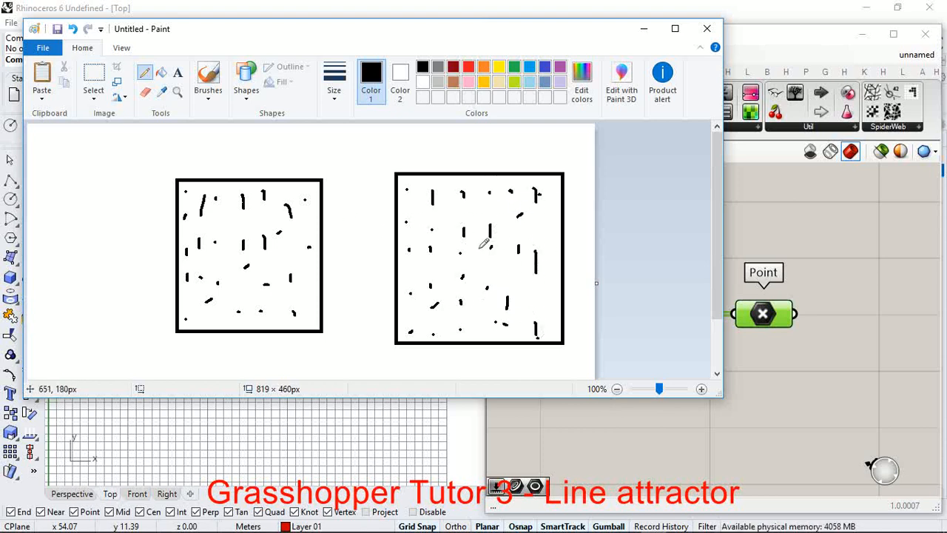
left_click(645, 30)
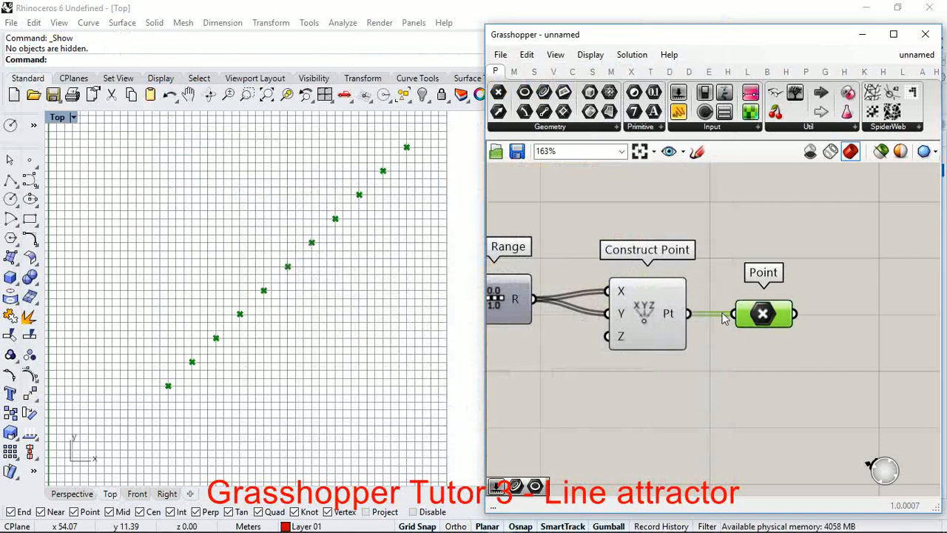
Step: Graft the X input of the Construct Point component
scroll(779, 338, "up", 1)
scroll(769, 309, "down", 2)
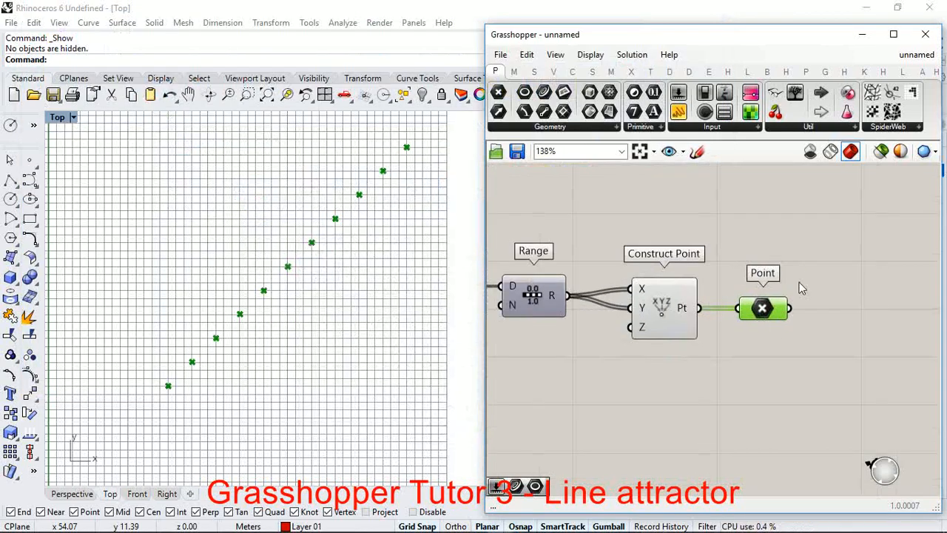
scroll(765, 283, "down", 3)
scroll(738, 298, "up", 2)
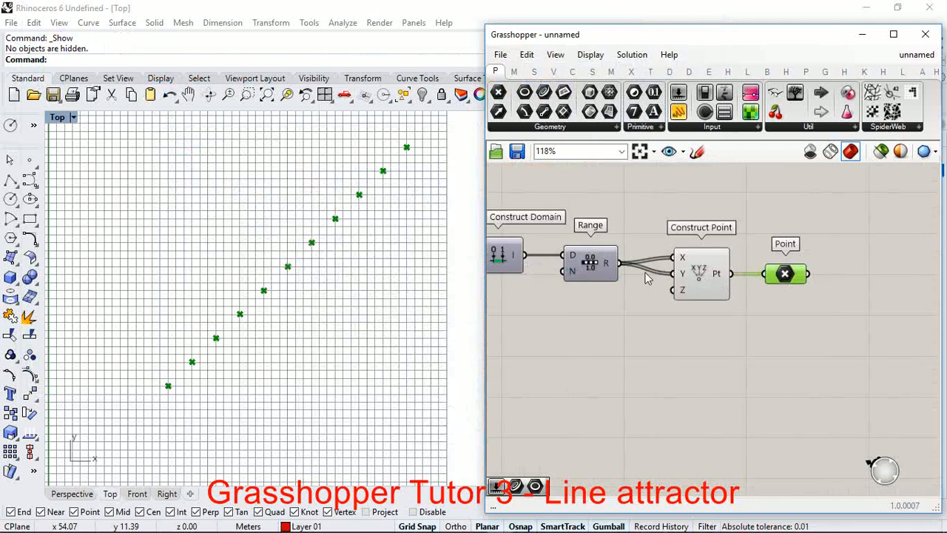
scroll(681, 279, "up", 2)
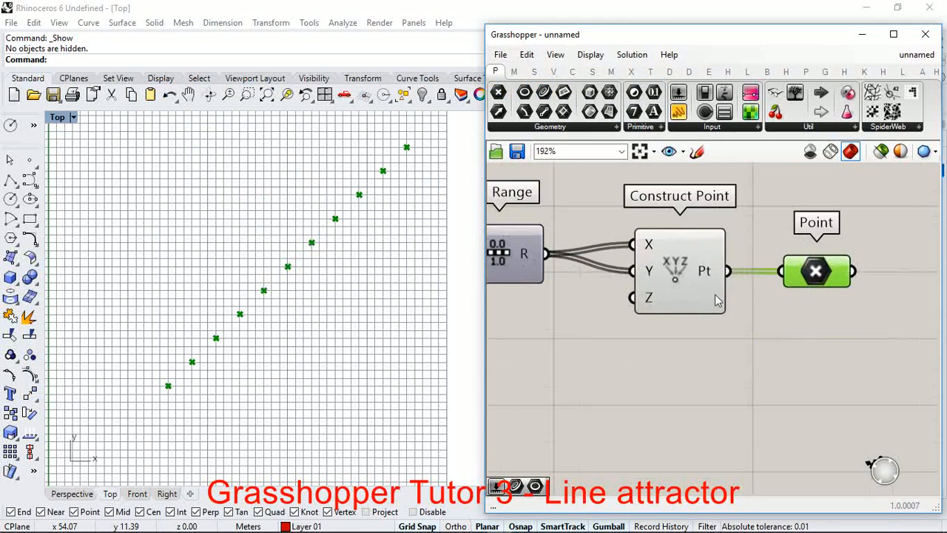
scroll(715, 300, "down", 2)
scroll(694, 260, "up", 2)
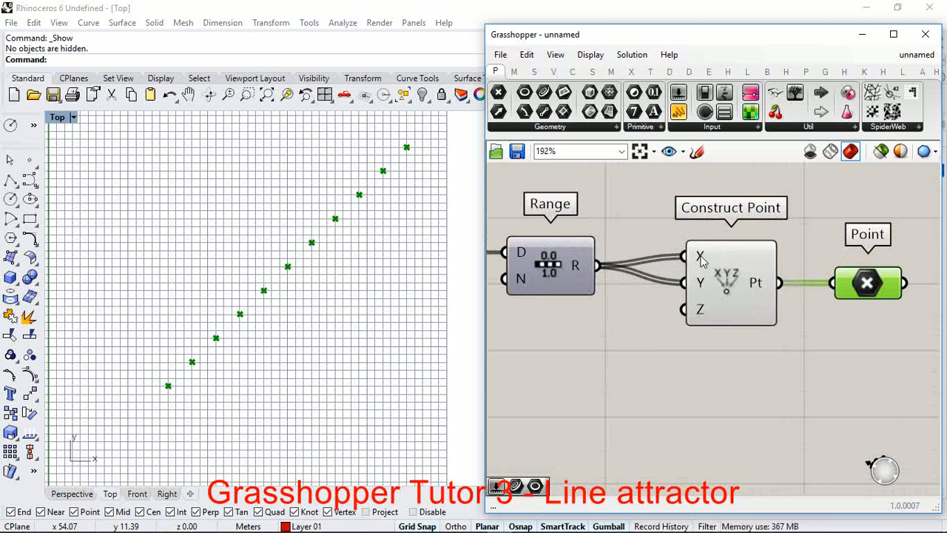
right_click(701, 259)
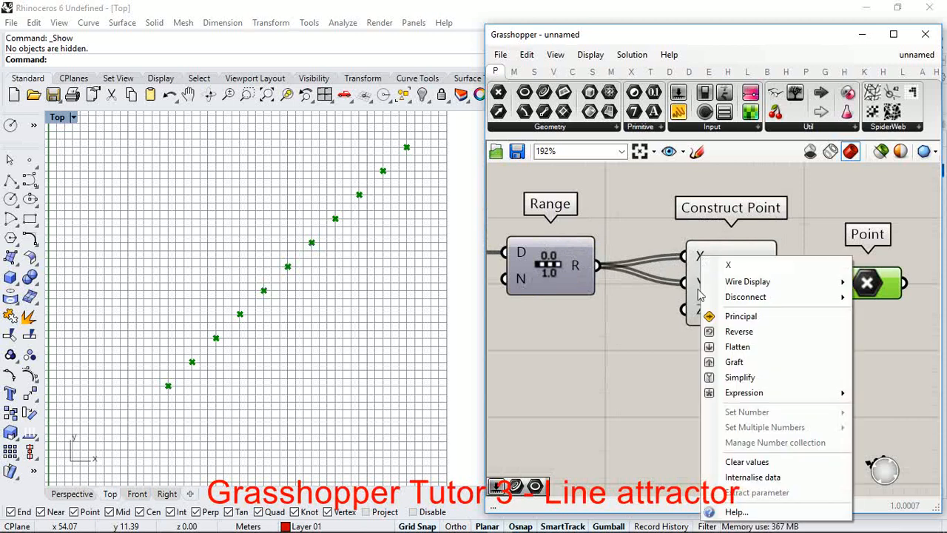
left_click(747, 362)
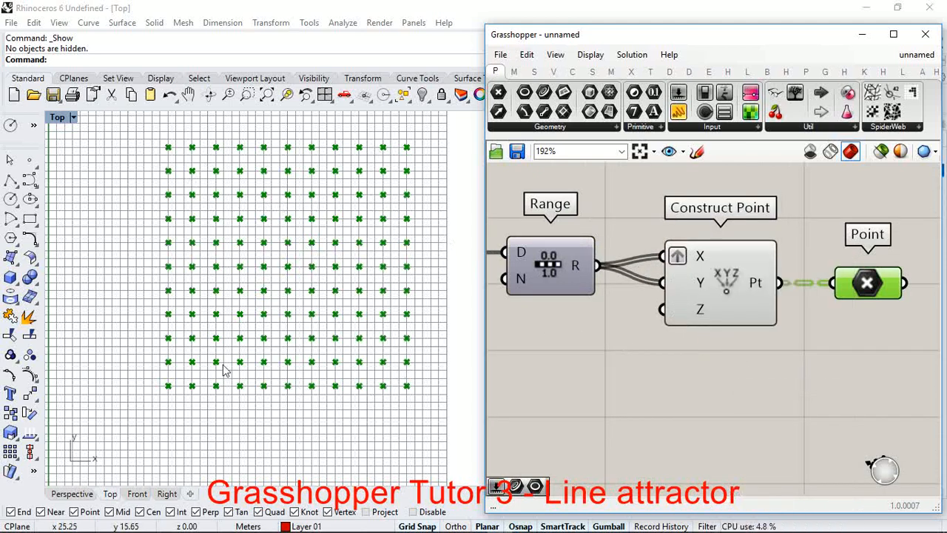
Step: Flatten the data in the Point parameter connected to Construct Point
scroll(859, 288, "up", 2)
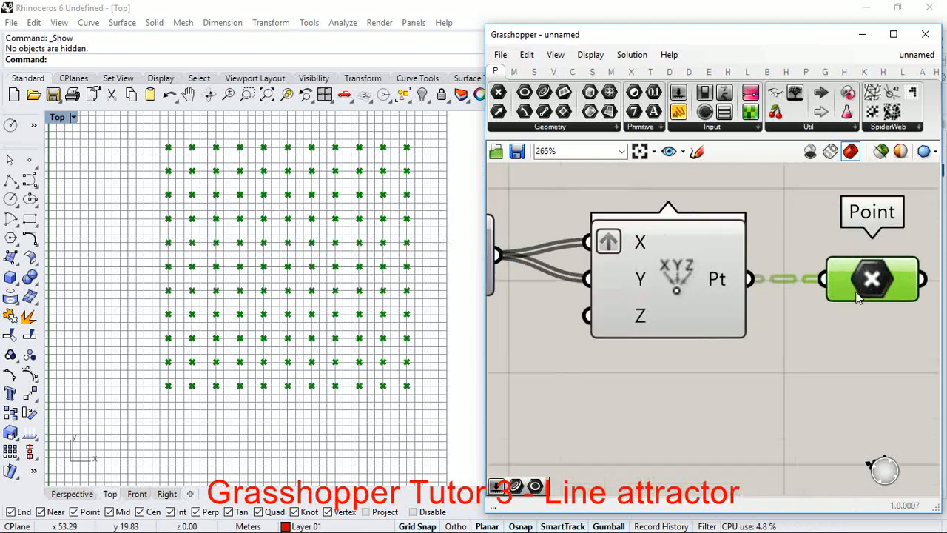
left_click_drag(857, 281, 878, 285)
right_click(859, 280)
left_click(856, 357)
scroll(648, 267, "down", 1)
scroll(569, 268, "down", 5)
scroll(699, 268, "up", 5)
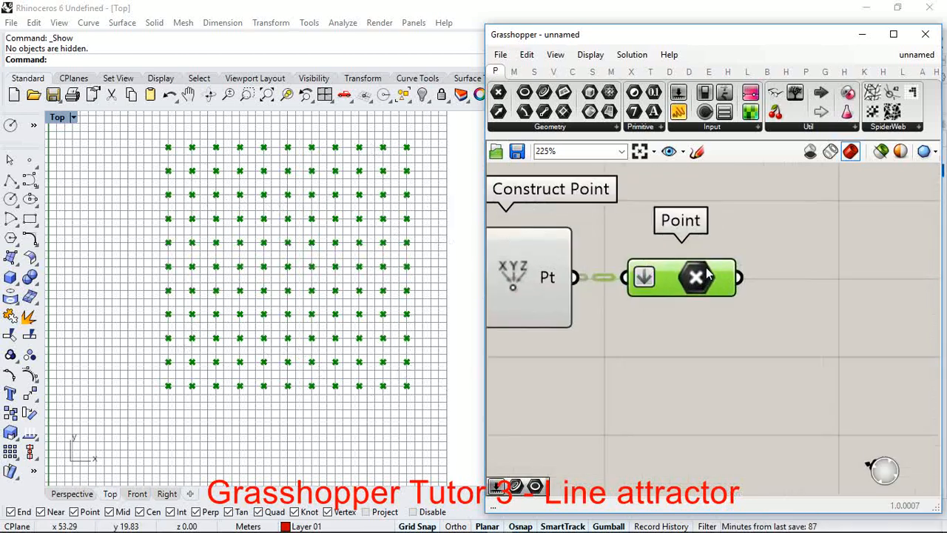
Step: Examine the point definition and the list of coordinates held by the flattened Point parameter
left_click_drag(705, 271, 709, 271)
scroll(767, 264, "down", 7)
scroll(695, 278, "down", 3)
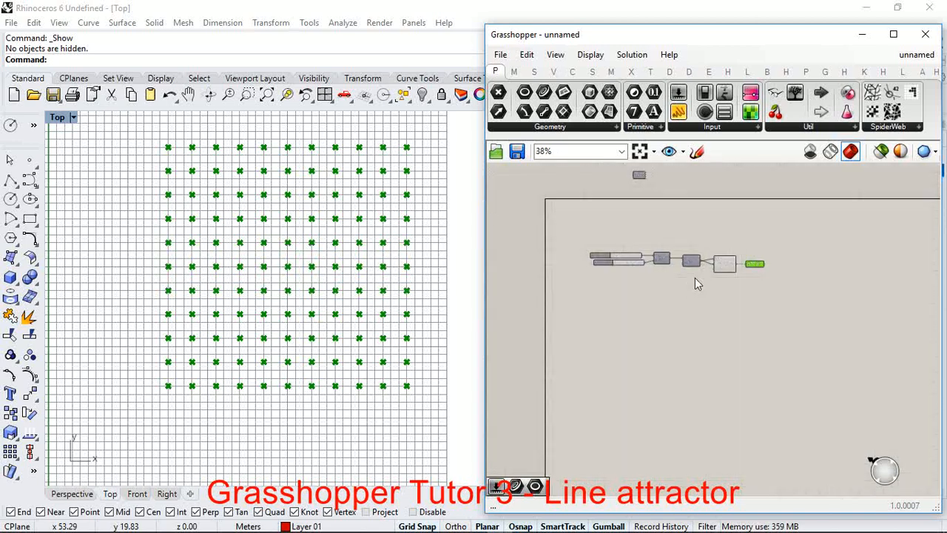
scroll(774, 276, "up", 4)
scroll(770, 247, "down", 2)
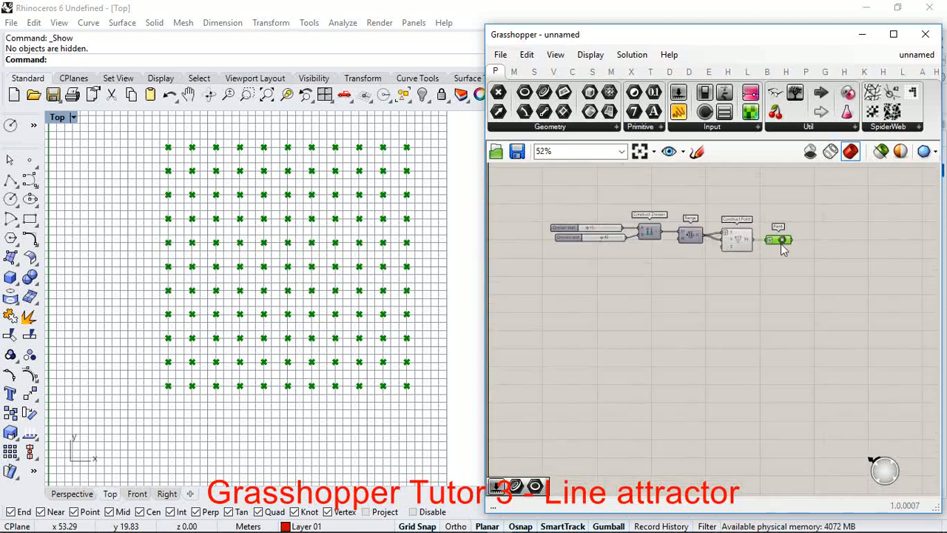
scroll(781, 243, "up", 3)
mouse_move(777, 238)
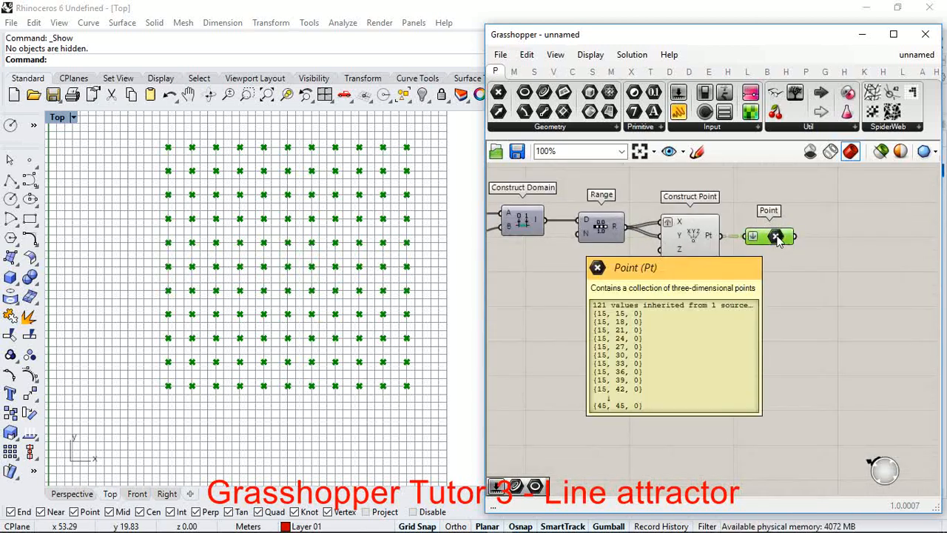
scroll(715, 257, "up", 1)
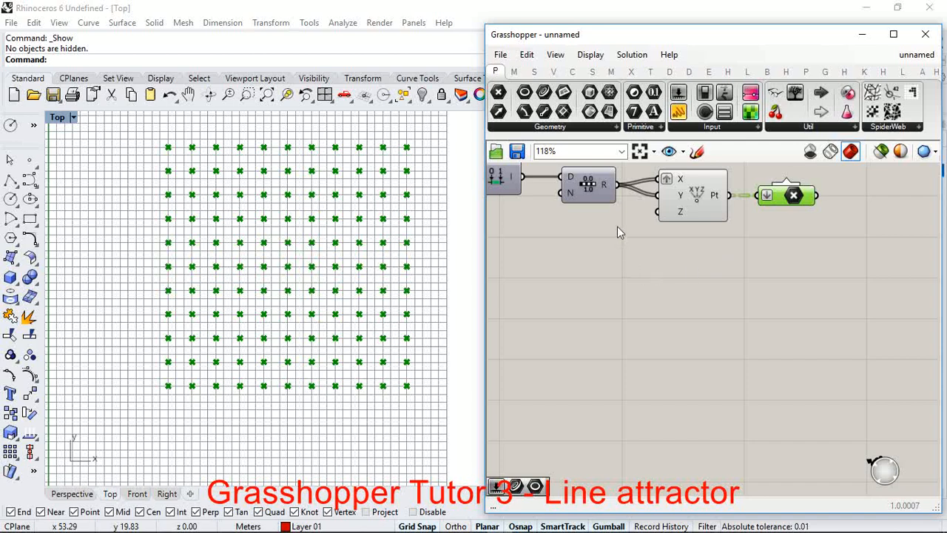
Step: Draw a degree 3 control point curve in the Top viewport, winding through the point grid from about (6, 25) to (46, 49)
left_click(688, 300)
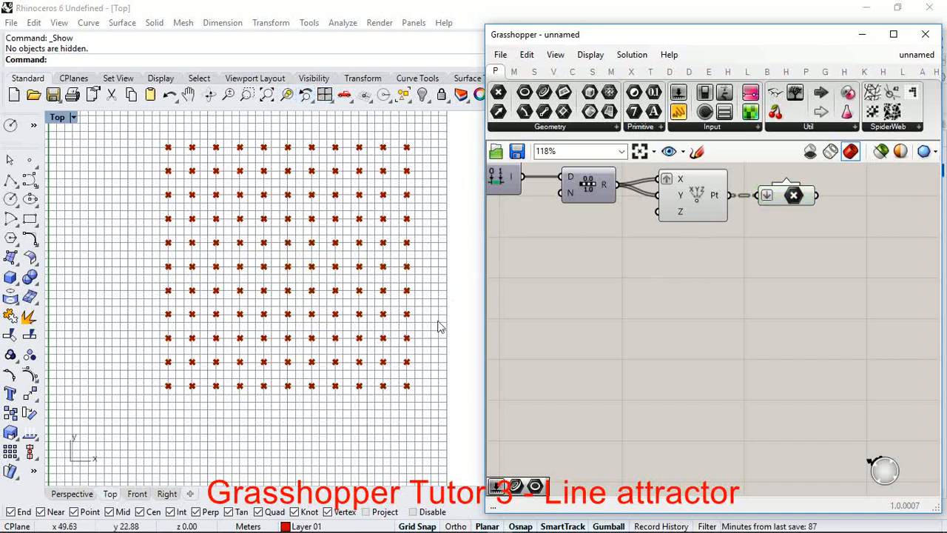
left_click(30, 181)
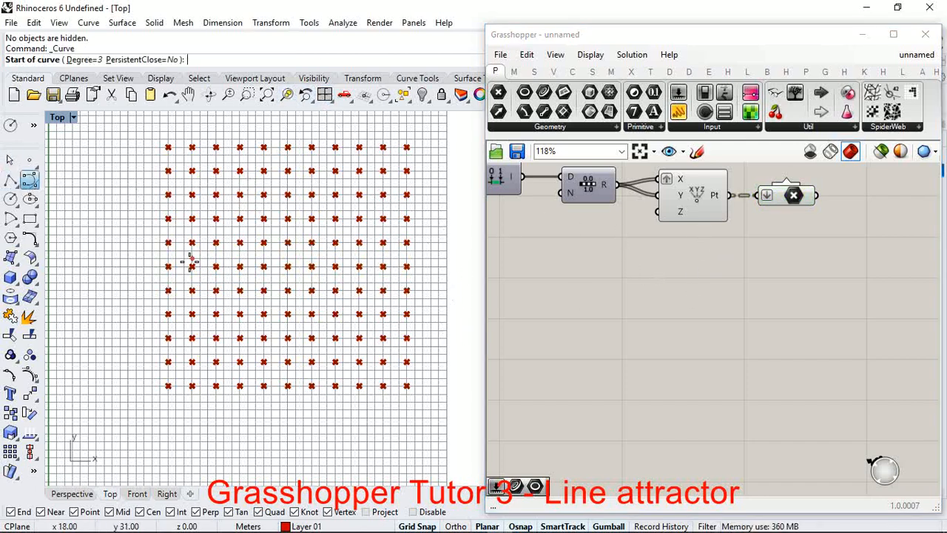
scroll(265, 344, "down", 1)
scroll(265, 343, "up", 3)
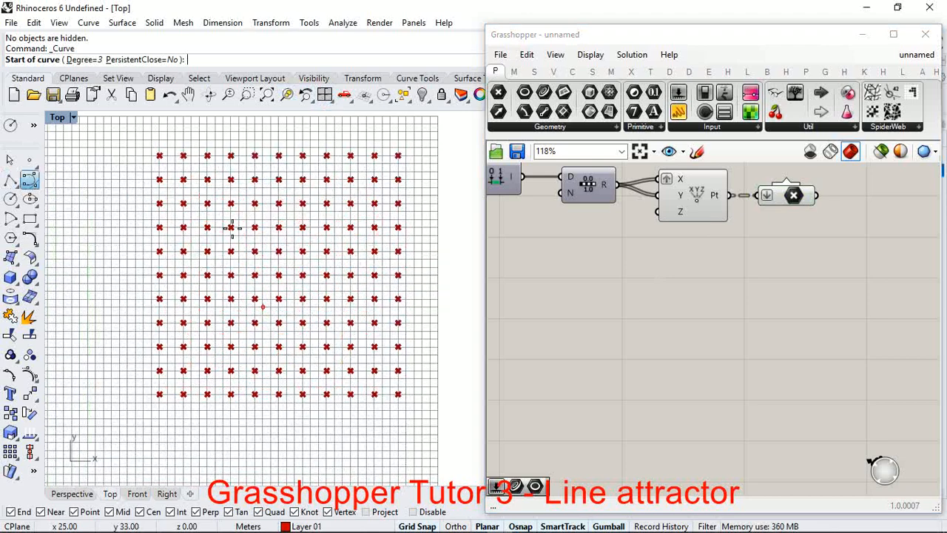
left_click(88, 315)
left_click(112, 259)
left_click(175, 252)
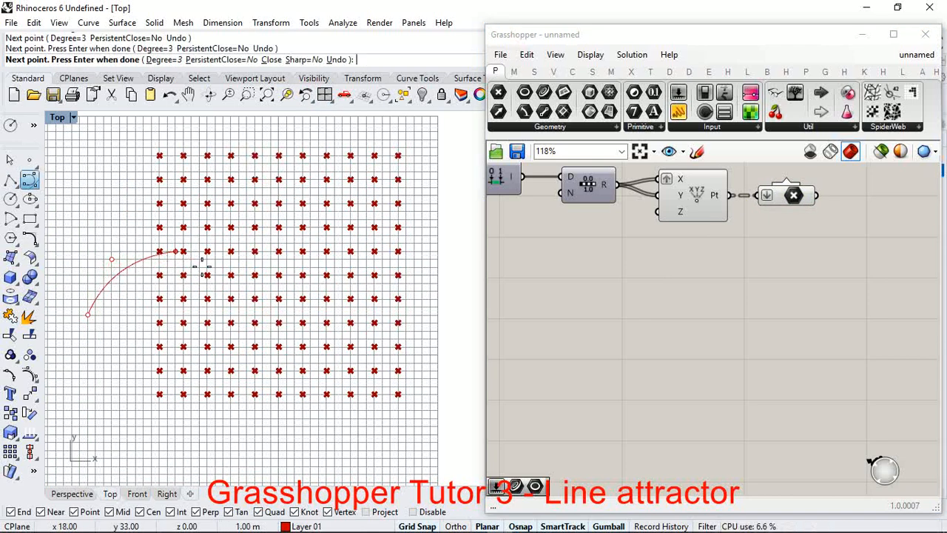
left_click(216, 283)
left_click(224, 346)
left_click(302, 419)
left_click(318, 331)
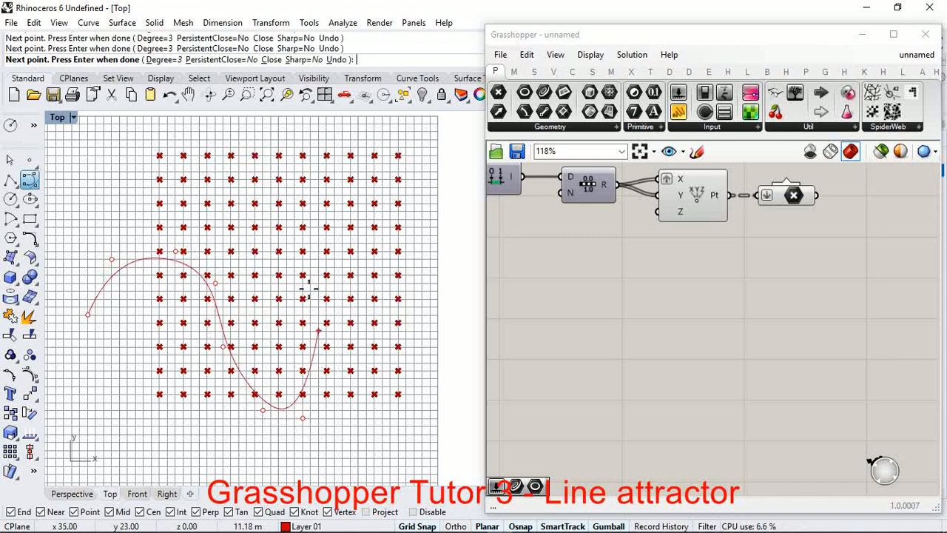
left_click(303, 283)
left_click(286, 212)
left_click(318, 155)
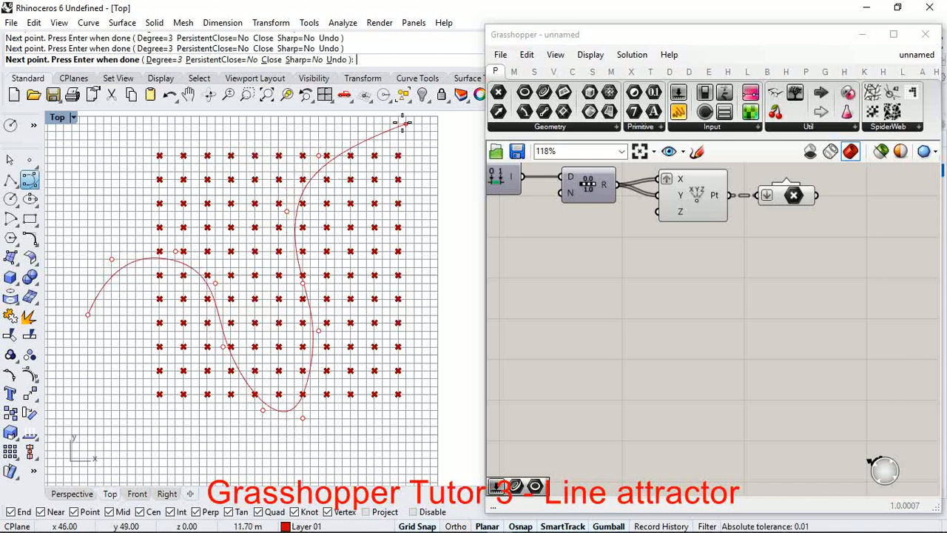
left_click(404, 125)
key("Return")
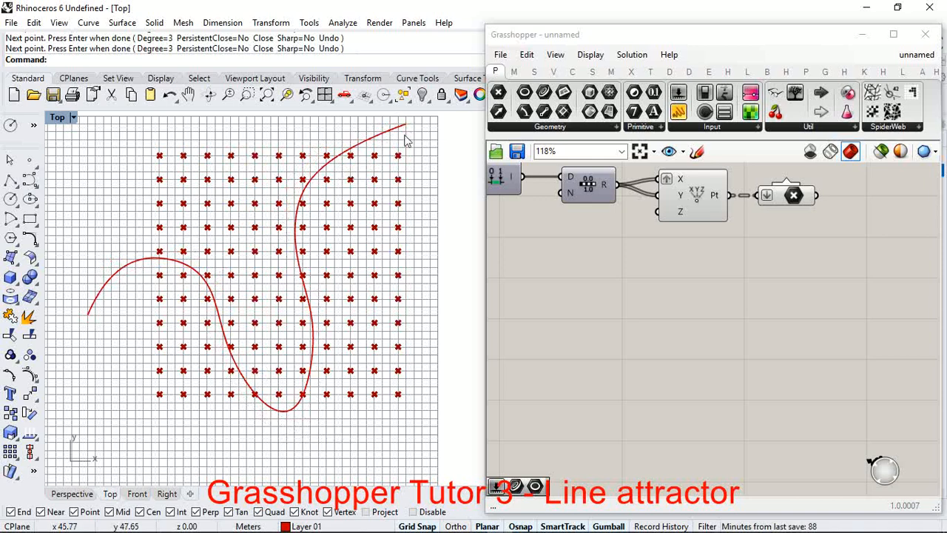
Step: Add a Curve parameter to the Grasshopper canvas below the Construct Point component
left_click(389, 130)
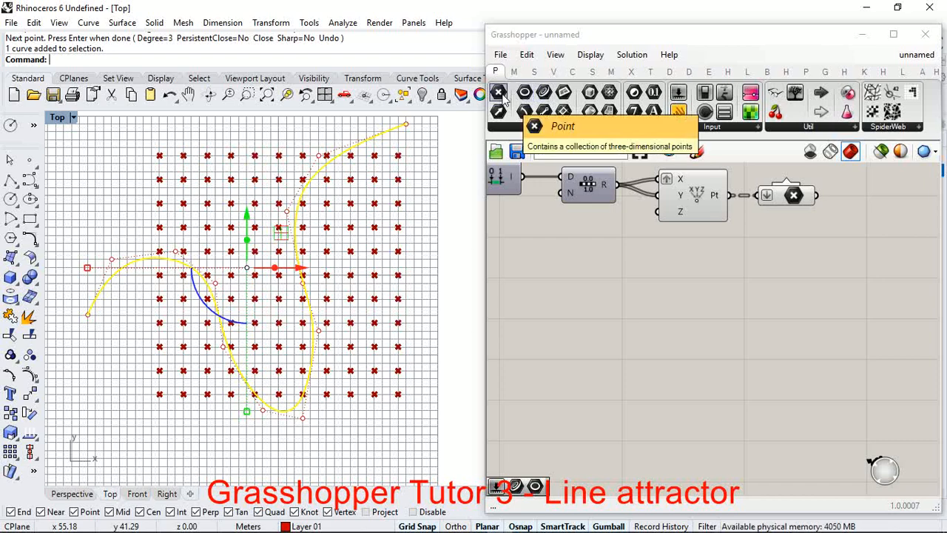
left_click_drag(503, 94, 640, 300)
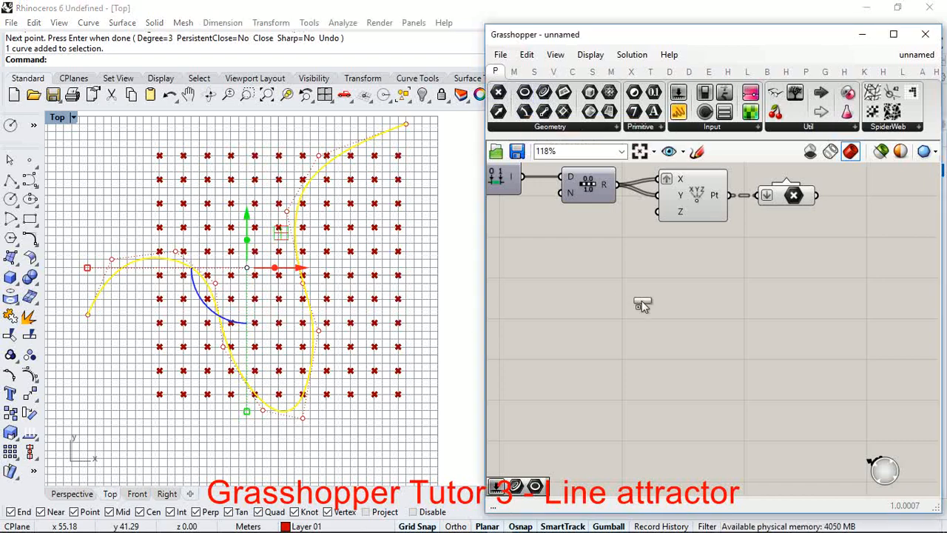
left_click(547, 96)
left_click(655, 376)
scroll(642, 338, "up", 3)
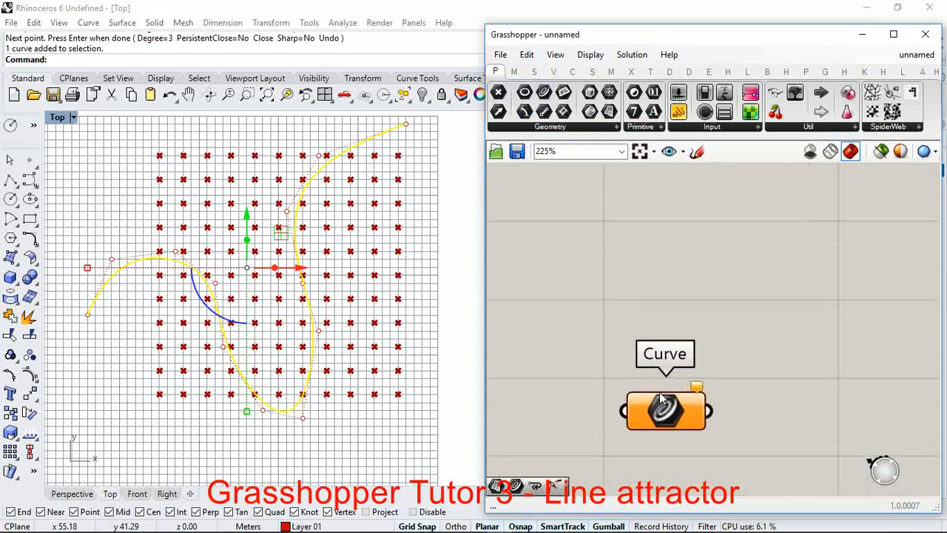
left_click_drag(659, 392, 663, 224)
scroll(629, 259, "down", 2)
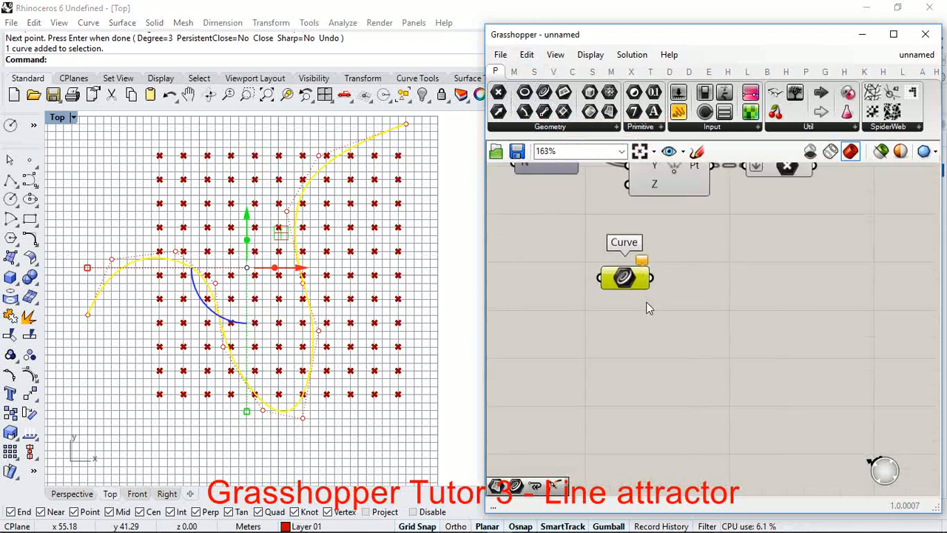
Step: Assign the winding Rhino curve to the Curve parameter as its single curve, and clear the selection in Rhino
right_click(628, 263)
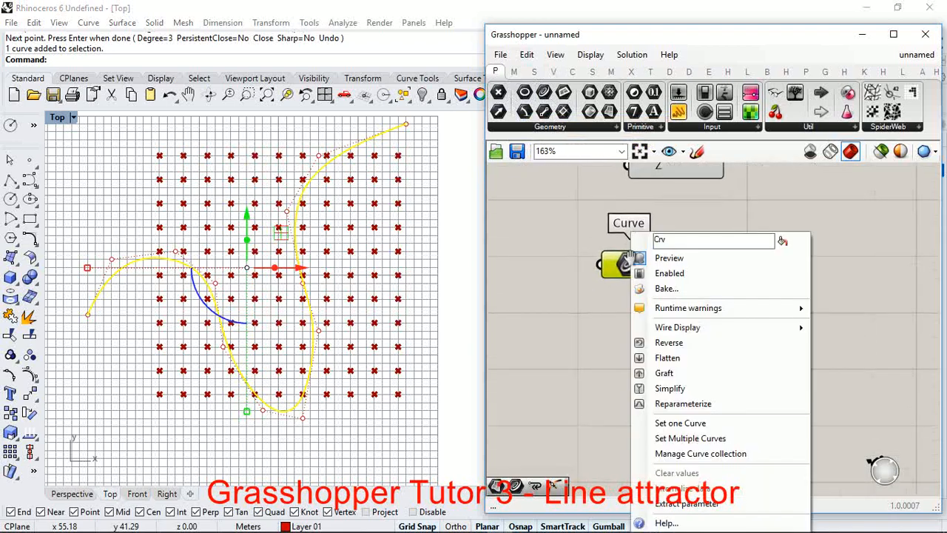
left_click(675, 424)
left_click(372, 140)
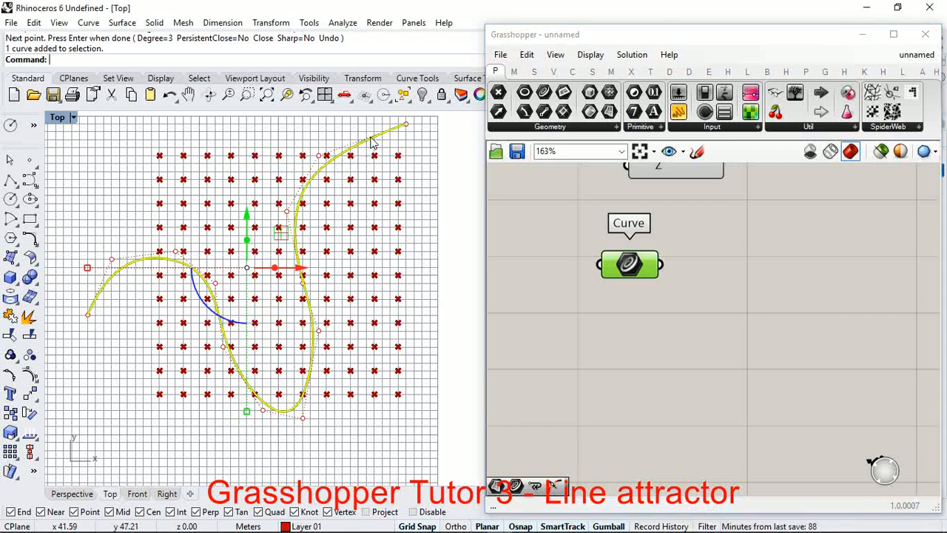
key("Return")
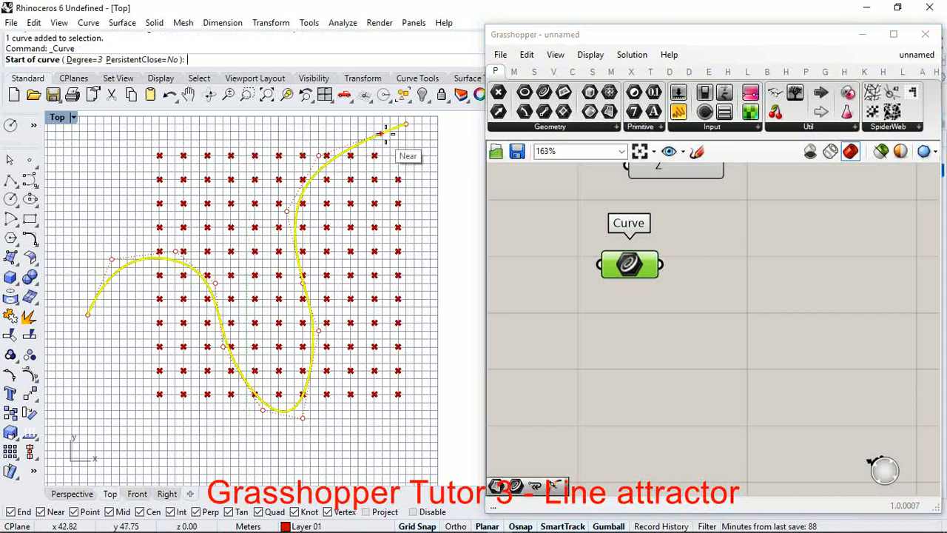
key("Escape")
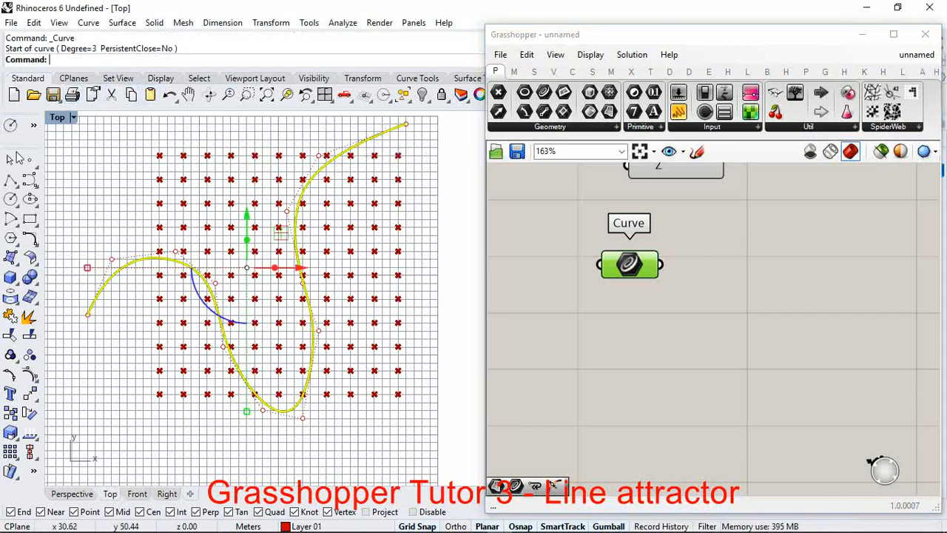
key("Escape")
left_click(684, 334)
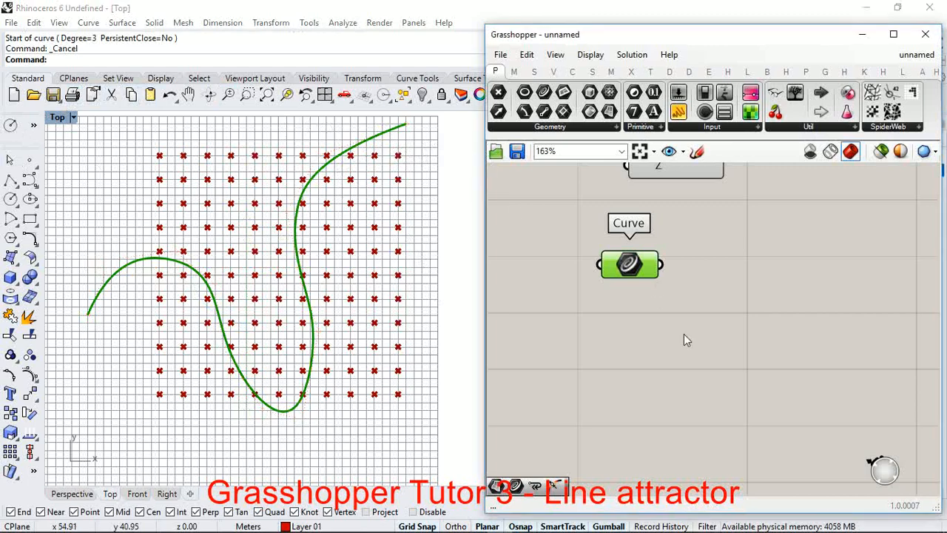
left_click(642, 273)
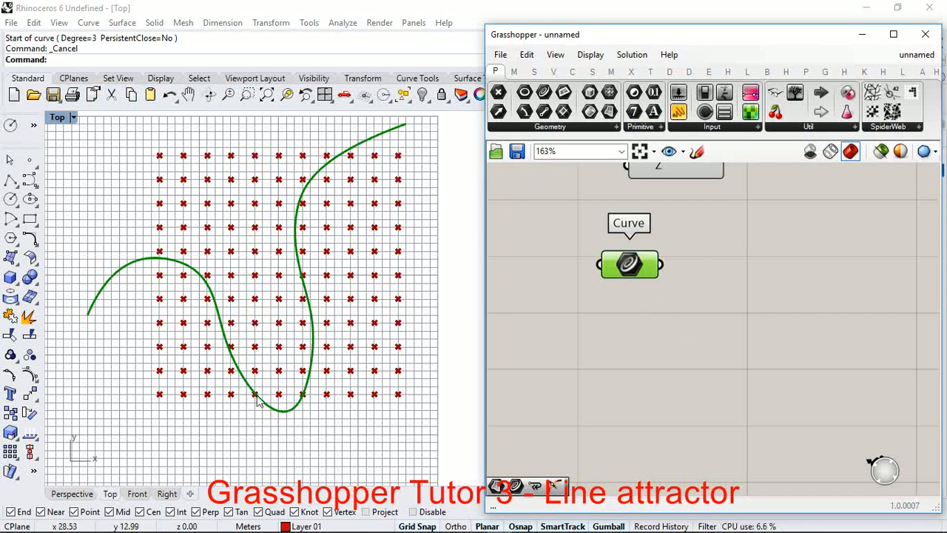
scroll(602, 304, "down", 3)
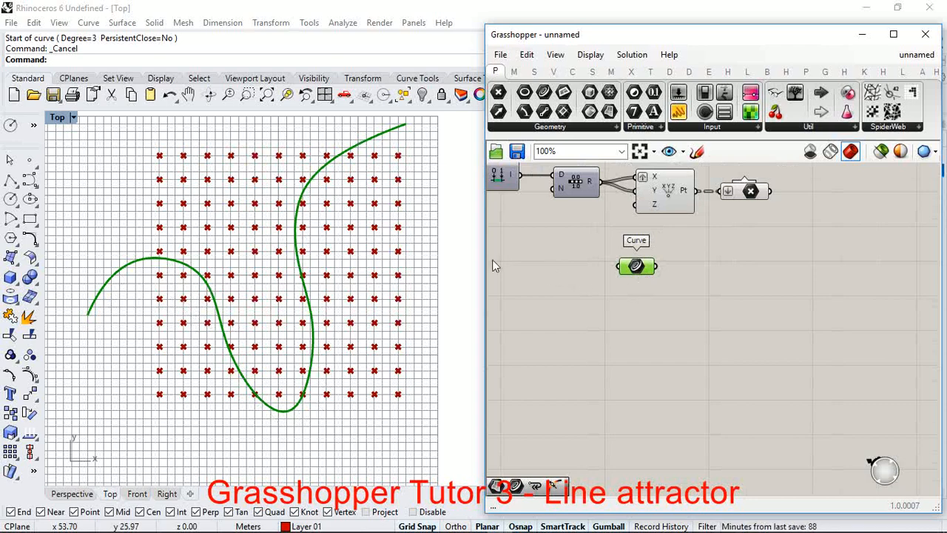
scroll(331, 146, "up", 5)
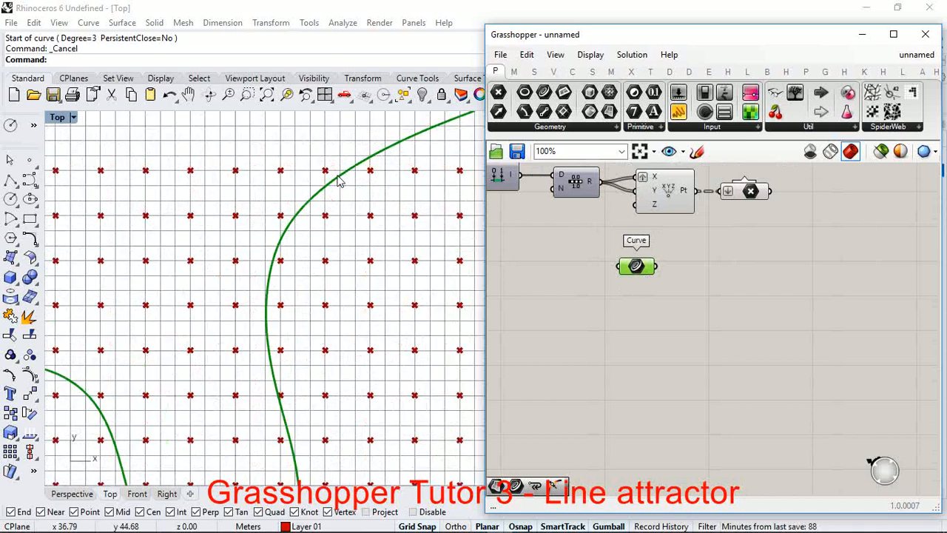
scroll(352, 185, "down", 5)
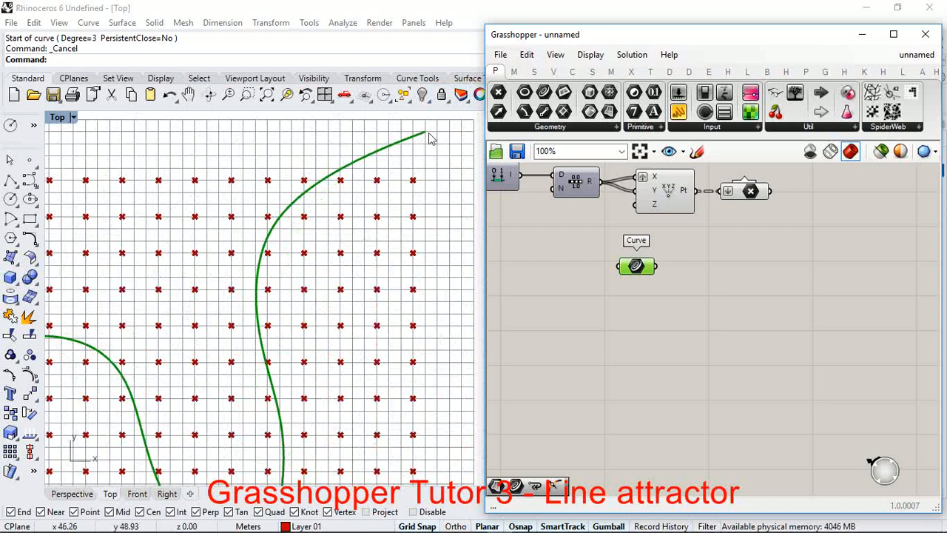
scroll(307, 173, "up", 4)
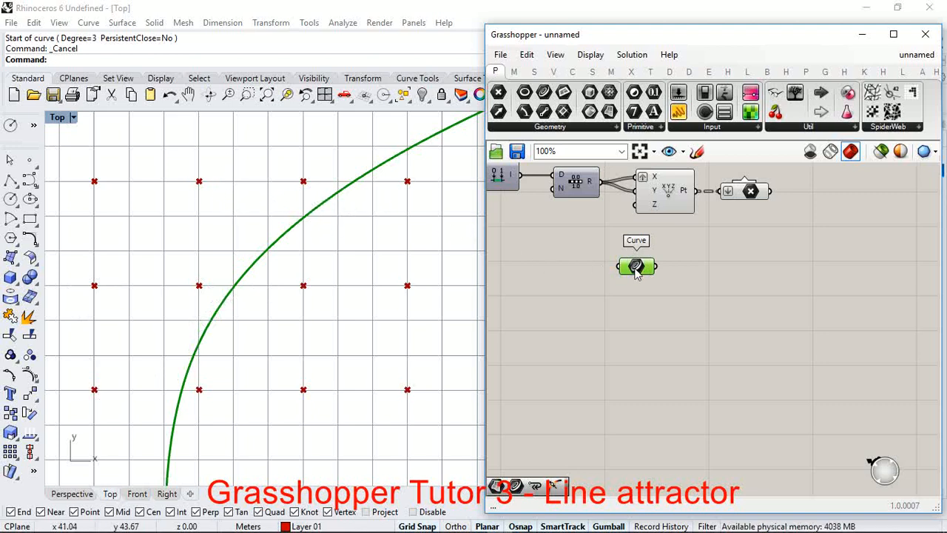
Step: Shift the Curve parameter aside and add a Curve Closest Point component to its right on the Grasshopper canvas
left_click_drag(636, 270, 589, 273)
scroll(632, 246, "up", 1)
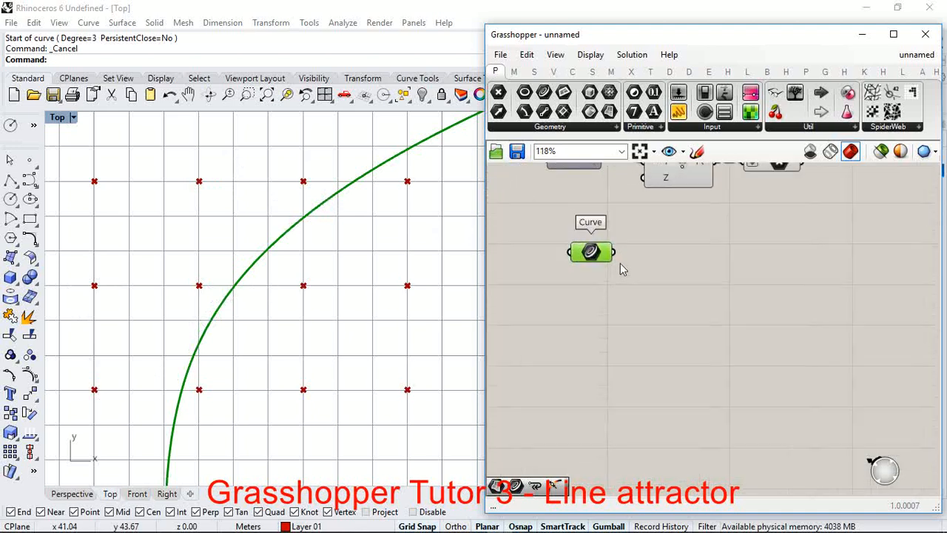
double_click(680, 275)
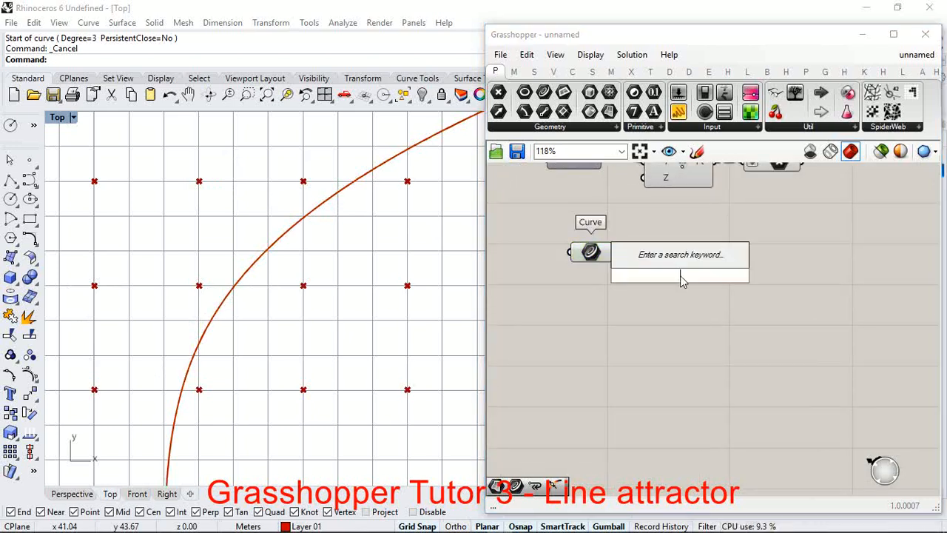
left_click(572, 71)
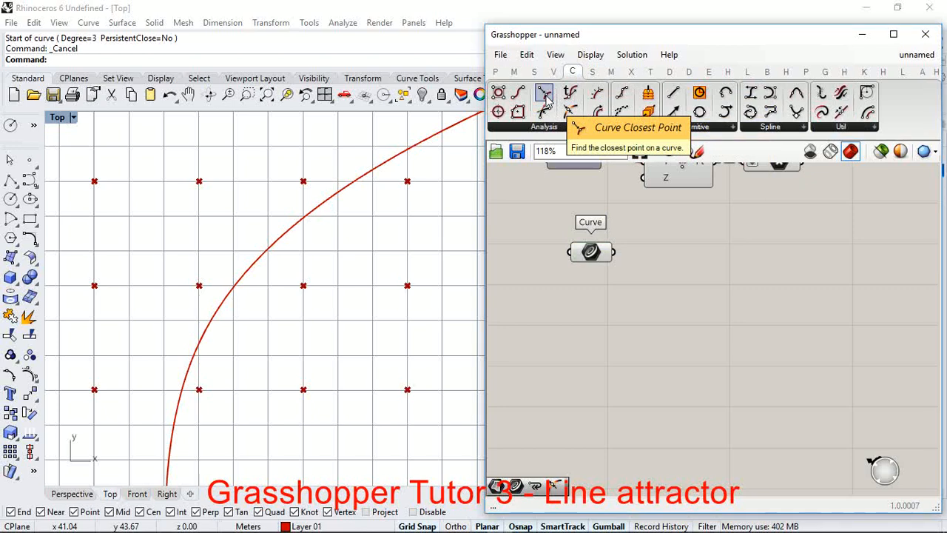
left_click_drag(545, 94, 744, 276)
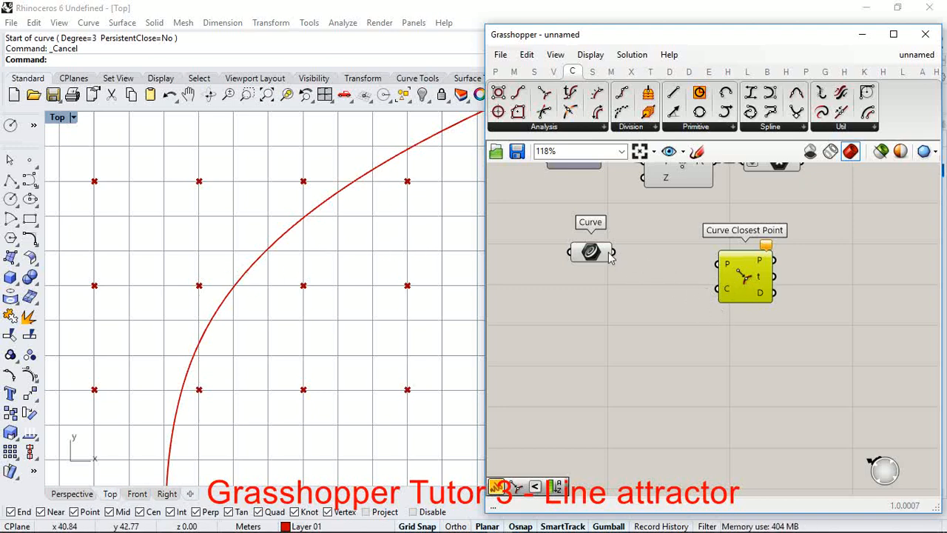
Step: Connect the Curve parameter to the C input of Curve Closest Point and the Point parameter to its P input
left_click_drag(611, 254, 758, 283)
scroll(699, 296, "down", 3)
scroll(711, 248, "up", 3)
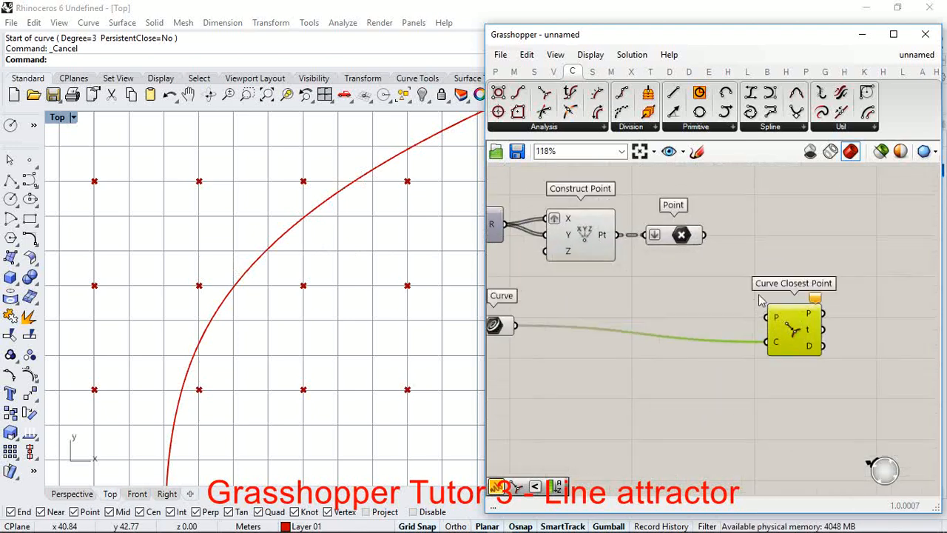
left_click_drag(706, 237, 767, 317)
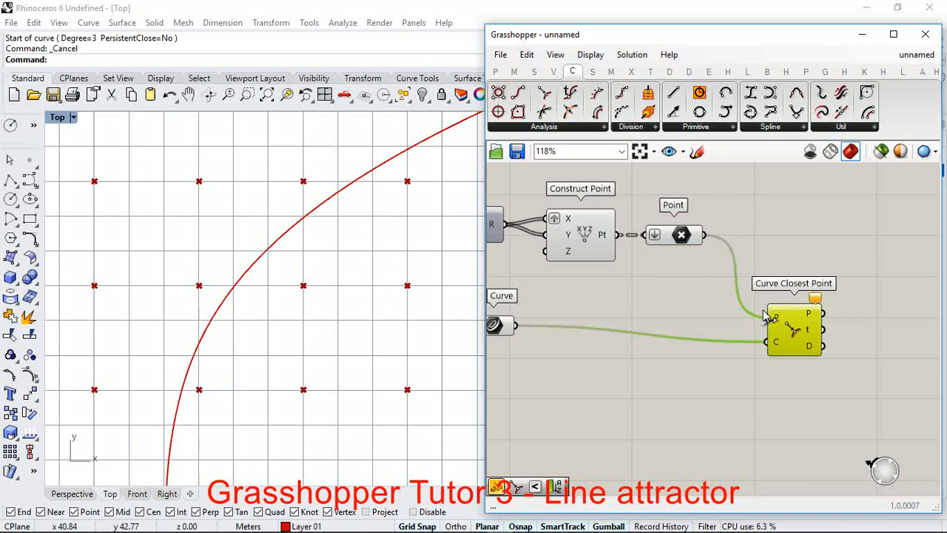
left_click_drag(770, 316, 767, 316)
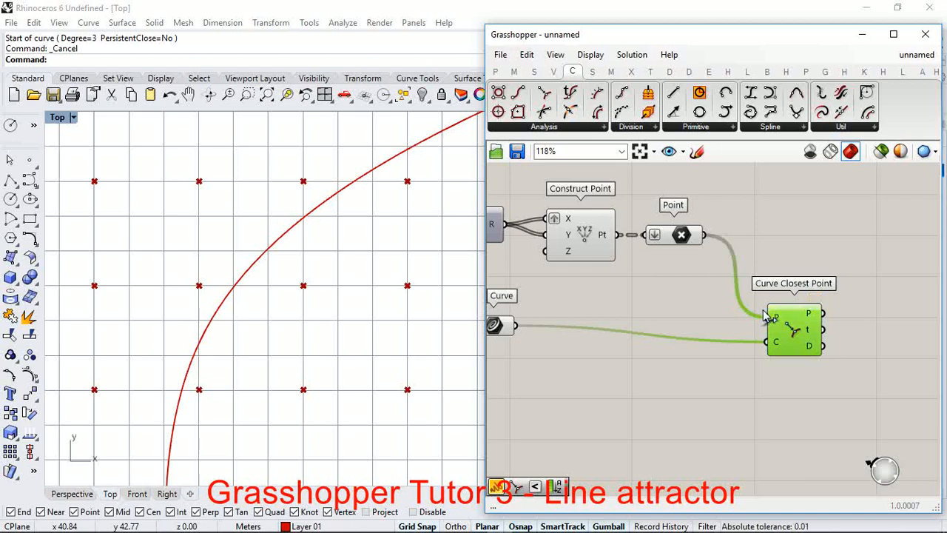
scroll(318, 250, "down", 5)
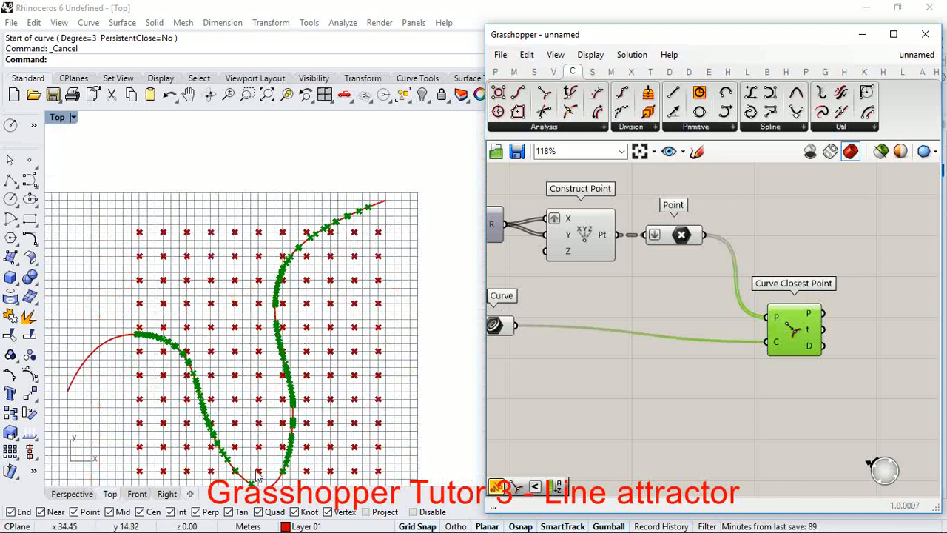
scroll(791, 311, "up", 2)
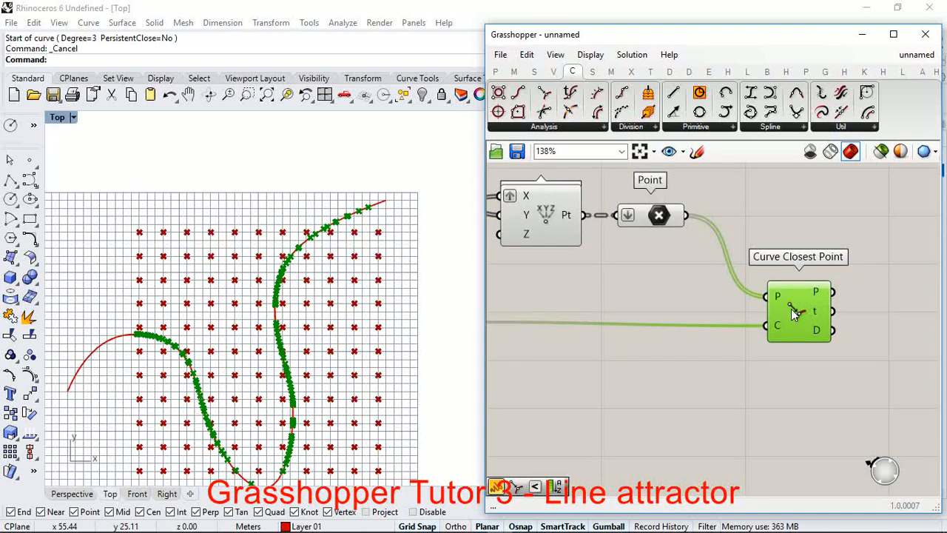
Step: Add a Circle component above Curve Closest Point and connect the Point parameter to its P input
scroll(690, 331, "down", 2)
scroll(677, 460, "down", 3)
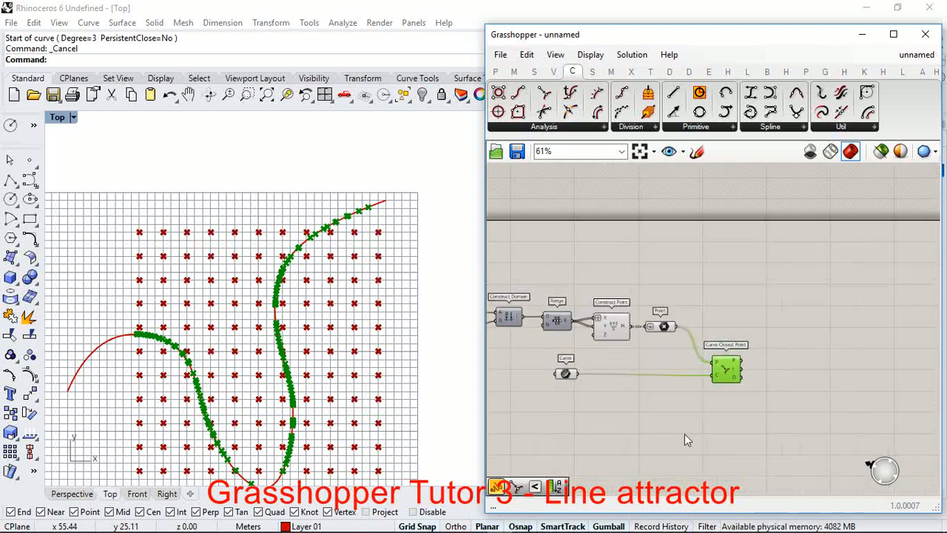
scroll(707, 324, "up", 4)
double_click(724, 309)
type("circle")
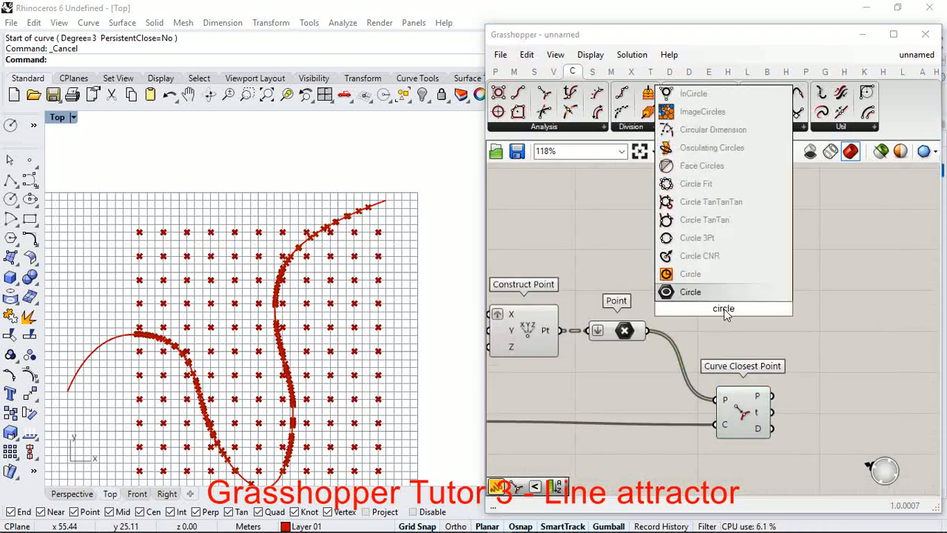
key("Return")
scroll(714, 314, "up", 3)
left_click_drag(709, 305, 776, 250)
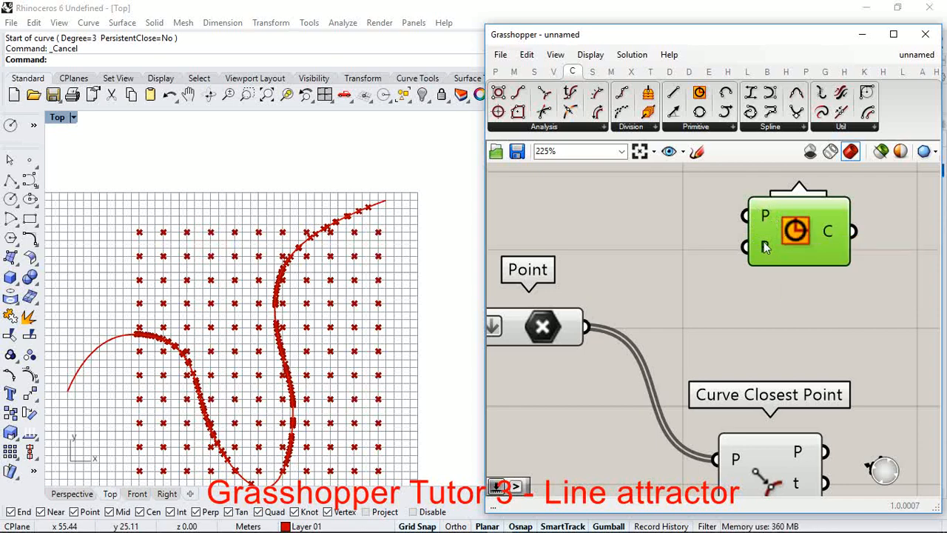
left_click_drag(592, 329, 743, 217)
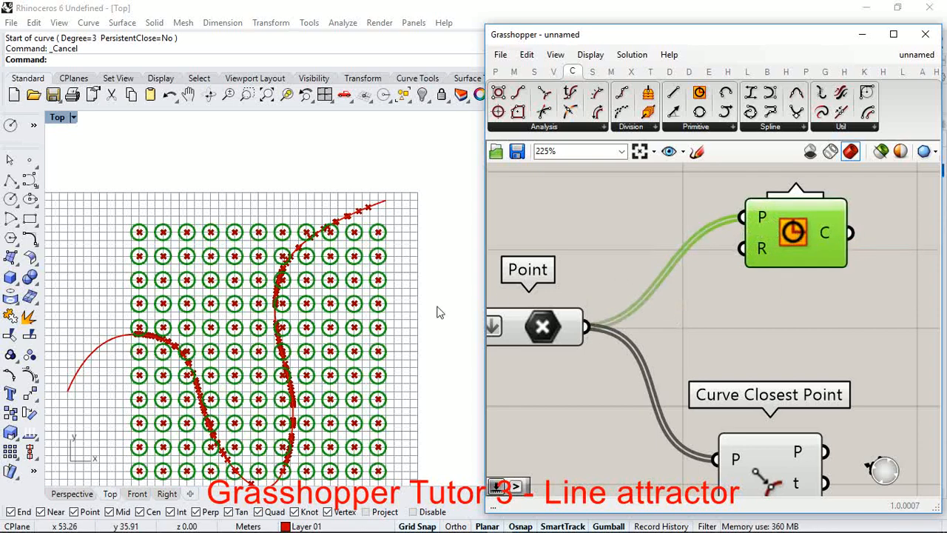
scroll(270, 314, "up", 1)
scroll(270, 315, "up", 2)
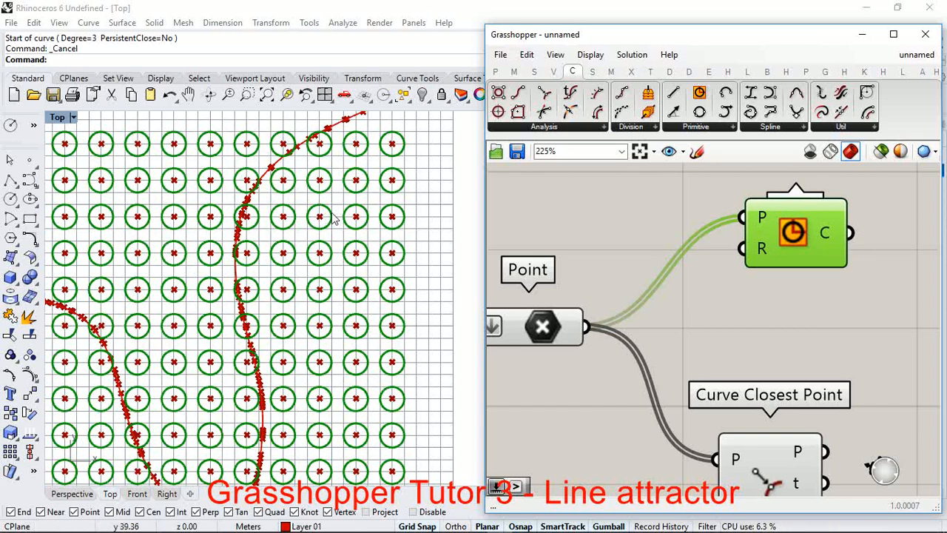
scroll(343, 207, "down", 2)
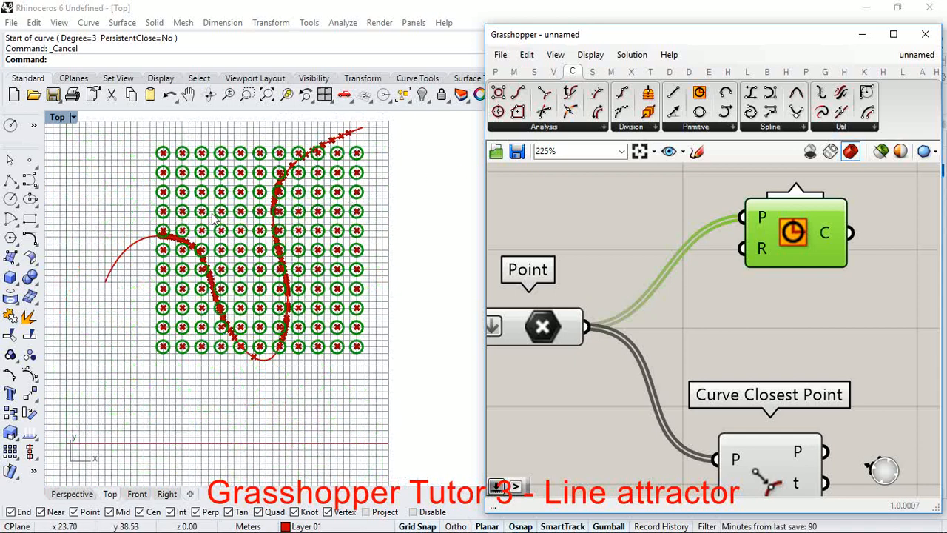
Step: Create a number slider with value 2 and connect it to the Circle component's R input
scroll(791, 239, "up", 2)
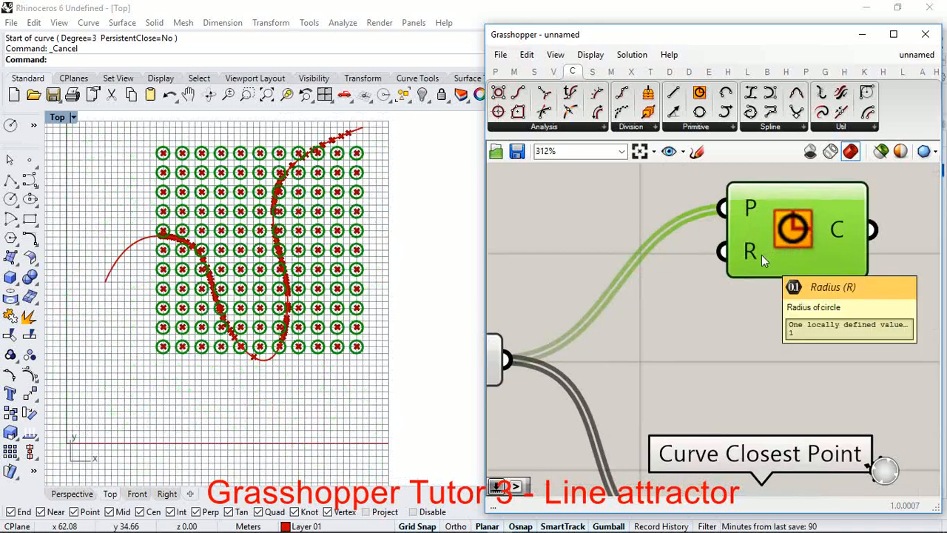
double_click(706, 323)
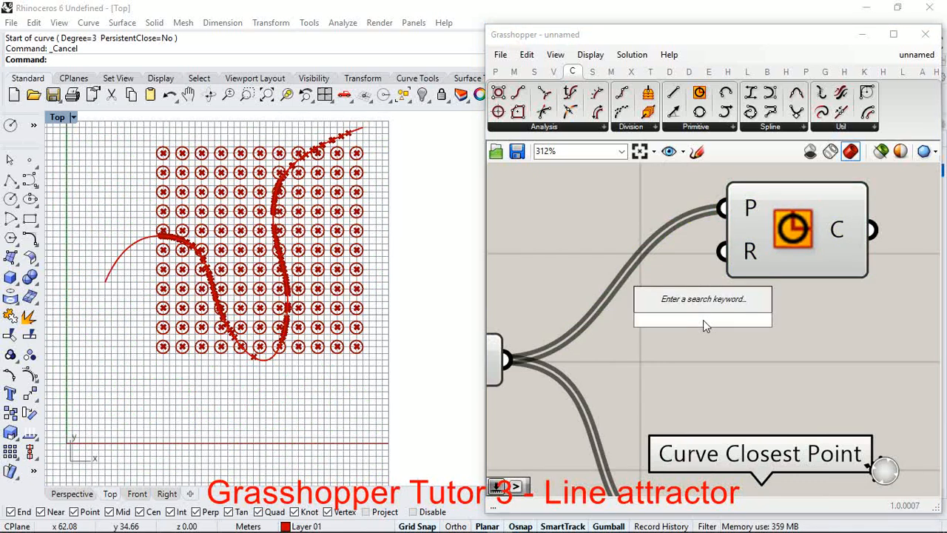
type("2")
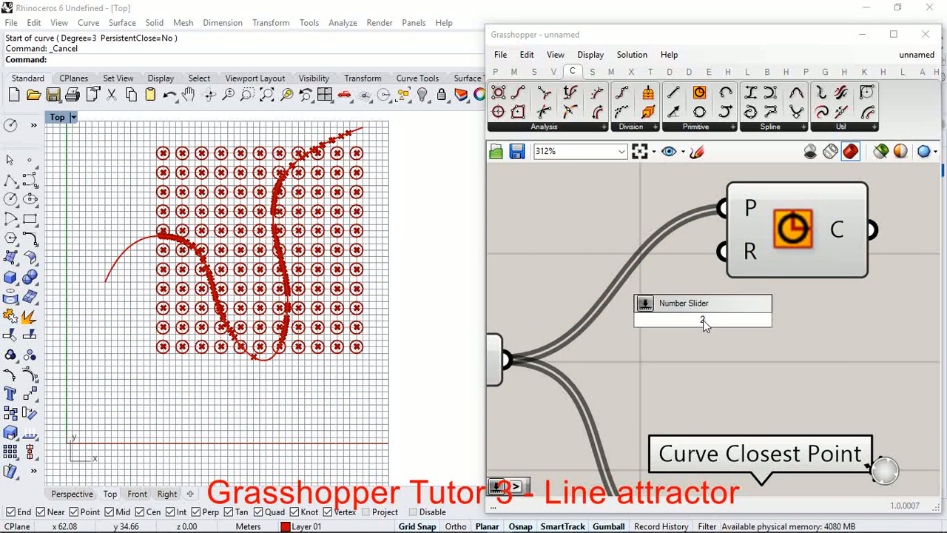
key("Return")
left_click_drag(750, 323, 537, 245)
left_click_drag(673, 253, 706, 250)
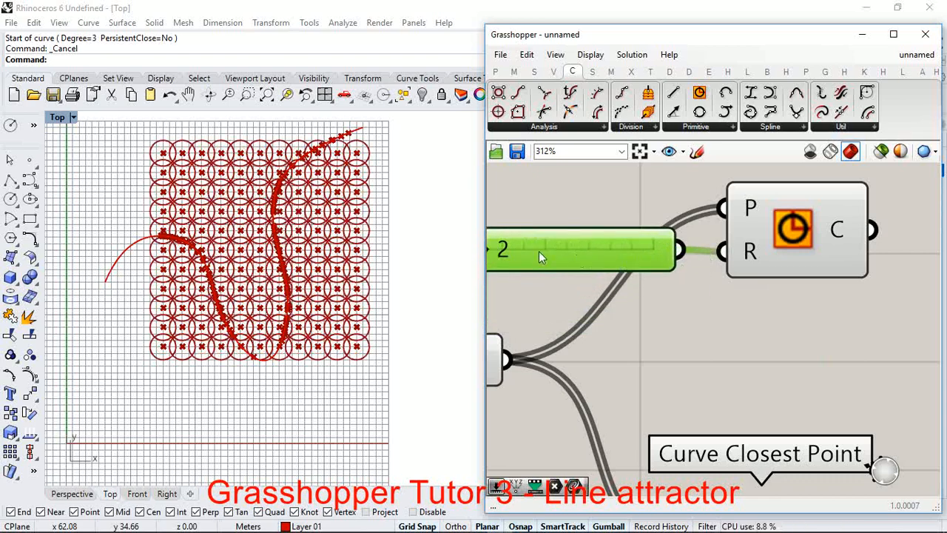
Step: Set the Radius slider to real-number (R) rounding and adjust its value to 1.508
scroll(696, 259, "down", 3)
scroll(547, 252, "up", 4)
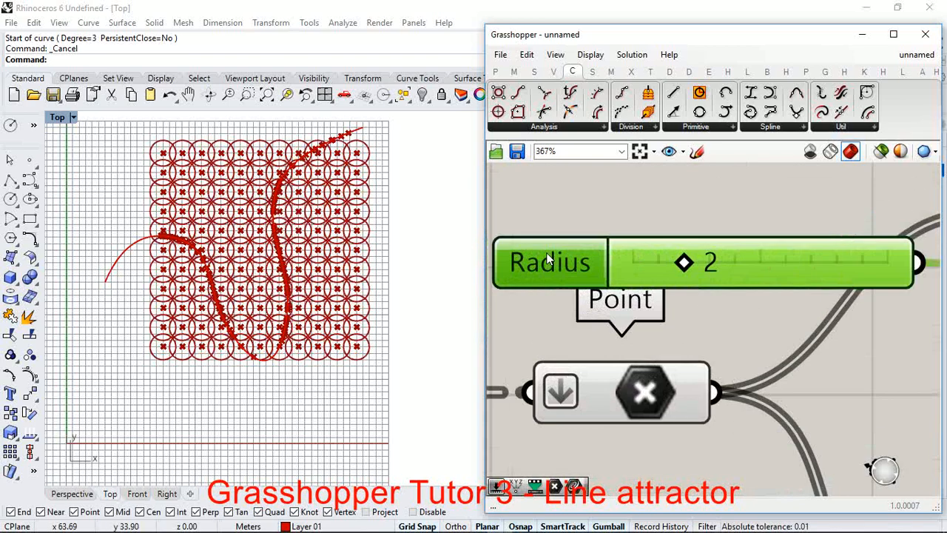
double_click(546, 252)
left_click(532, 213)
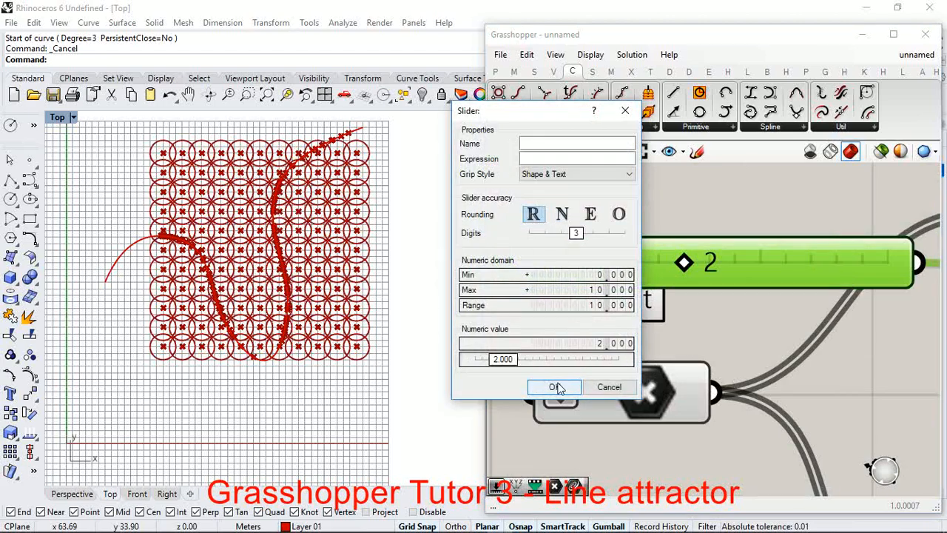
left_click(556, 387)
scroll(703, 265, "up", 2)
left_click_drag(703, 266, 675, 268)
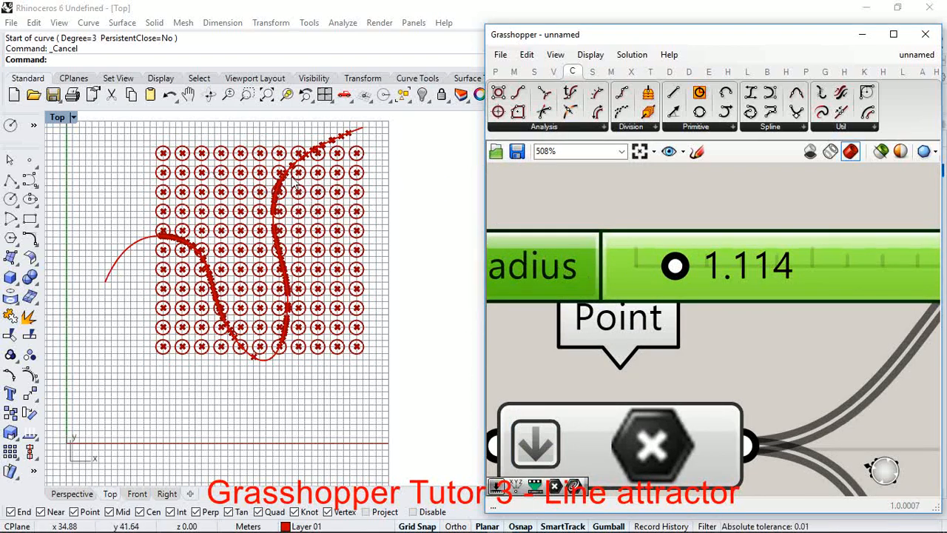
left_click_drag(694, 265, 708, 265)
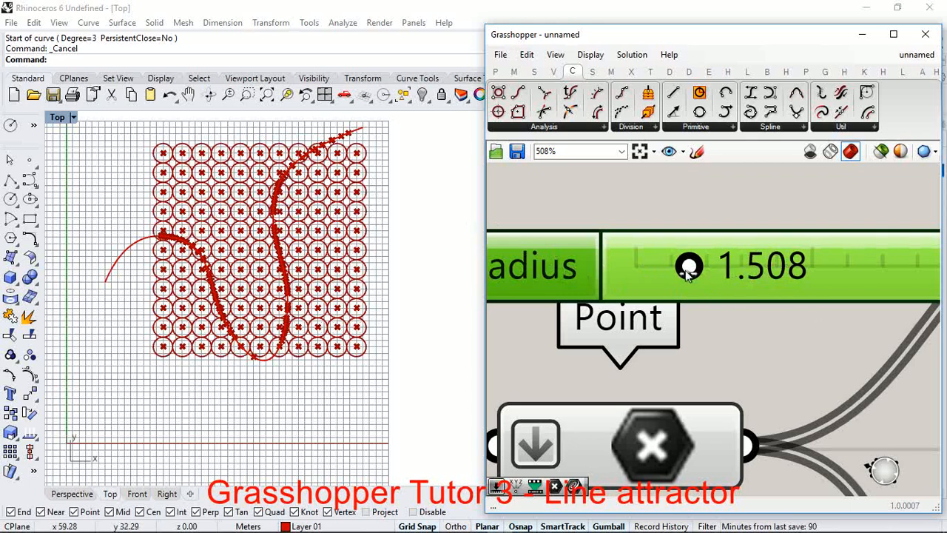
Step: Move the Circle component together with its Radius slider farther right, away from the Point parameter
scroll(688, 270, "down", 8)
scroll(718, 271, "down", 2)
scroll(792, 249, "up", 2)
left_click_drag(787, 232, 671, 299)
left_click_drag(733, 271, 841, 250)
Step: Delete the Radius slider connected to the Circle component
left_click(841, 293)
left_click(694, 258)
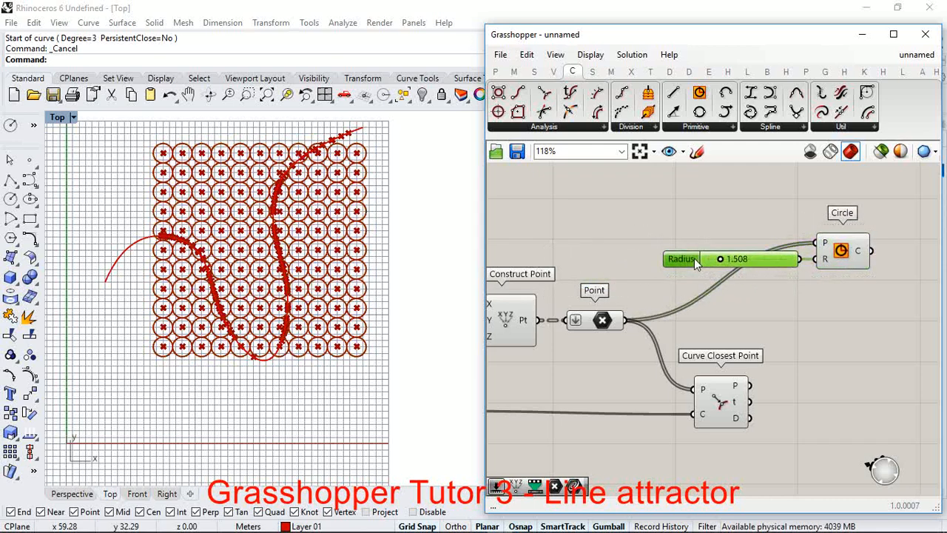
key("Delete")
Step: Move the Circle component even farther right to leave more canvas space before its R input
scroll(836, 252, "up", 2)
left_click(844, 255)
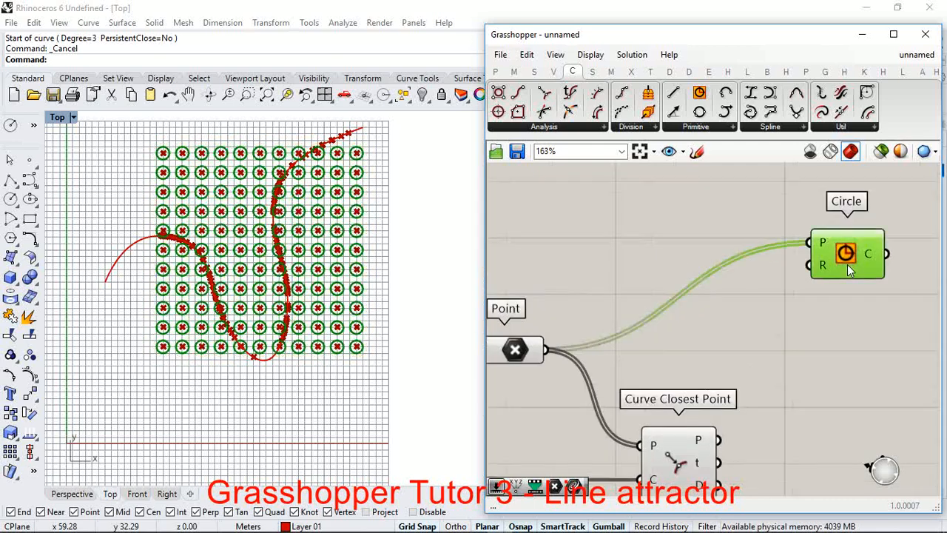
scroll(784, 207, "down", 4)
scroll(783, 200, "up", 1)
left_click_drag(782, 202, 876, 201)
Step: Turn off flattening on the Point parameter and check the data structure of Curve Closest Point's distance output
scroll(753, 268, "down", 4)
scroll(720, 288, "up", 4)
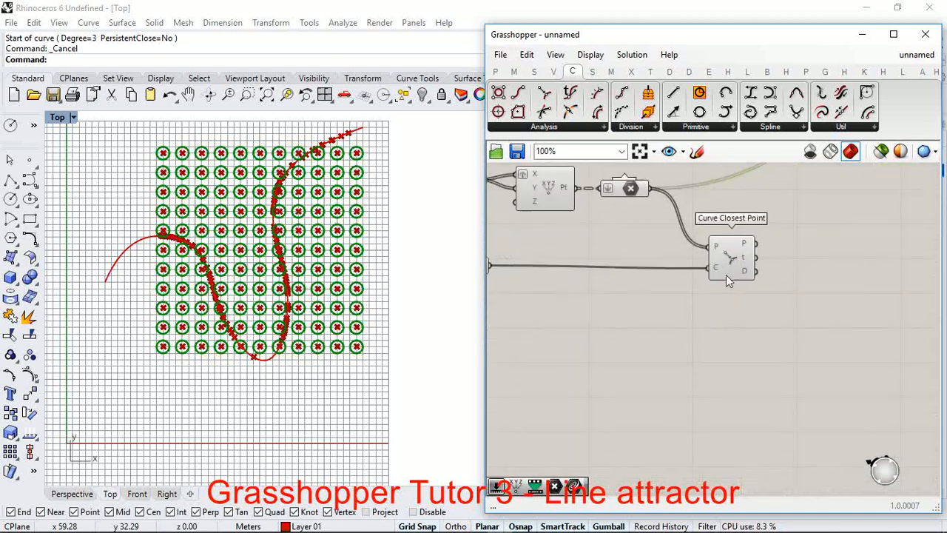
scroll(760, 272, "down", 4)
scroll(757, 272, "up", 5)
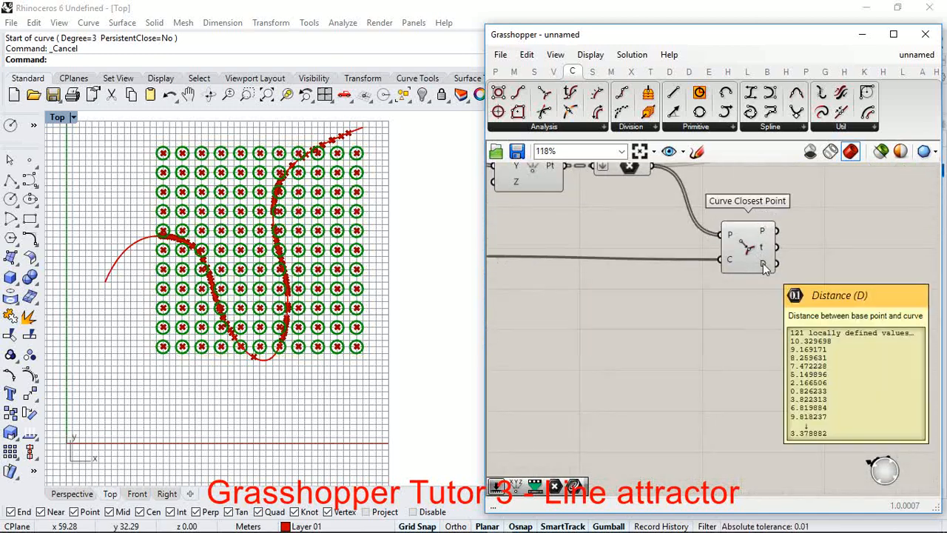
scroll(651, 200, "down", 2)
scroll(636, 216, "up", 3)
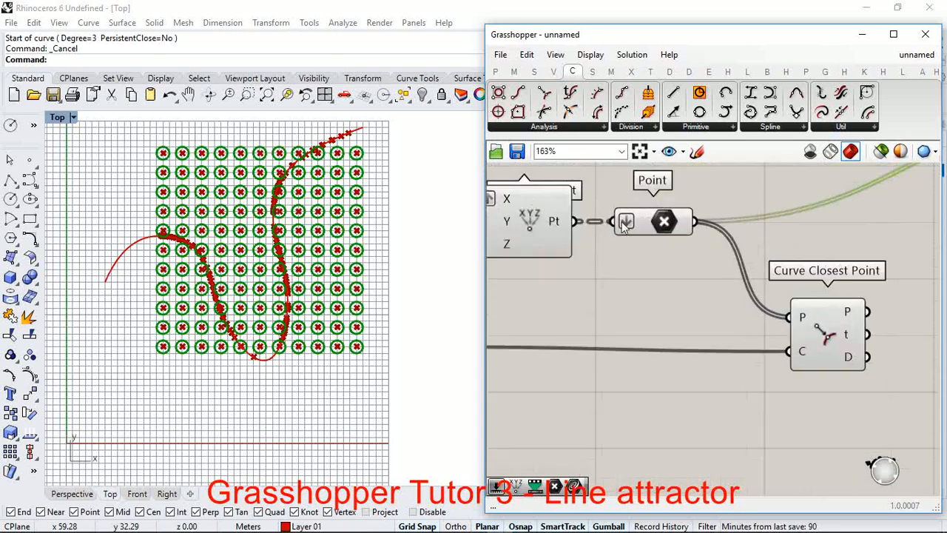
right_click(630, 221)
left_click(645, 344)
scroll(597, 262, "down", 3)
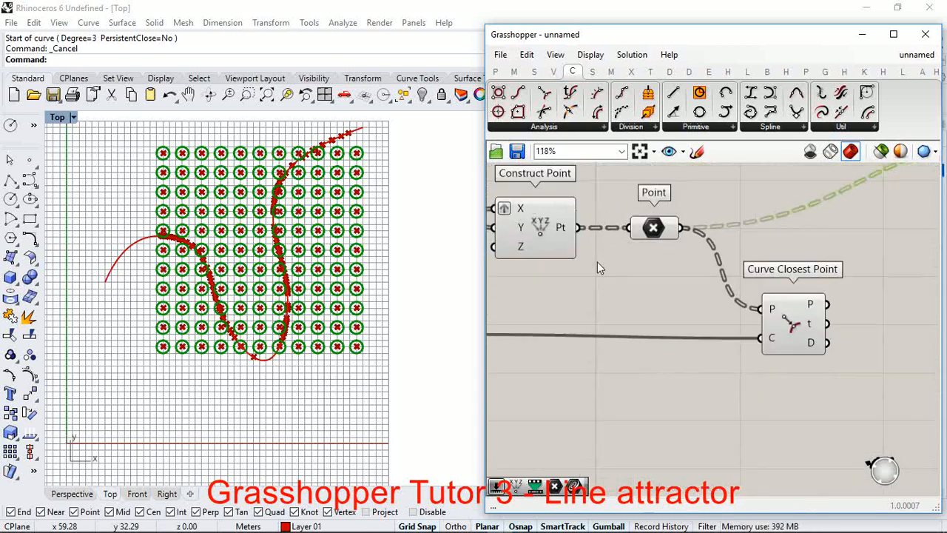
scroll(722, 305, "up", 4)
mouse_move(661, 289)
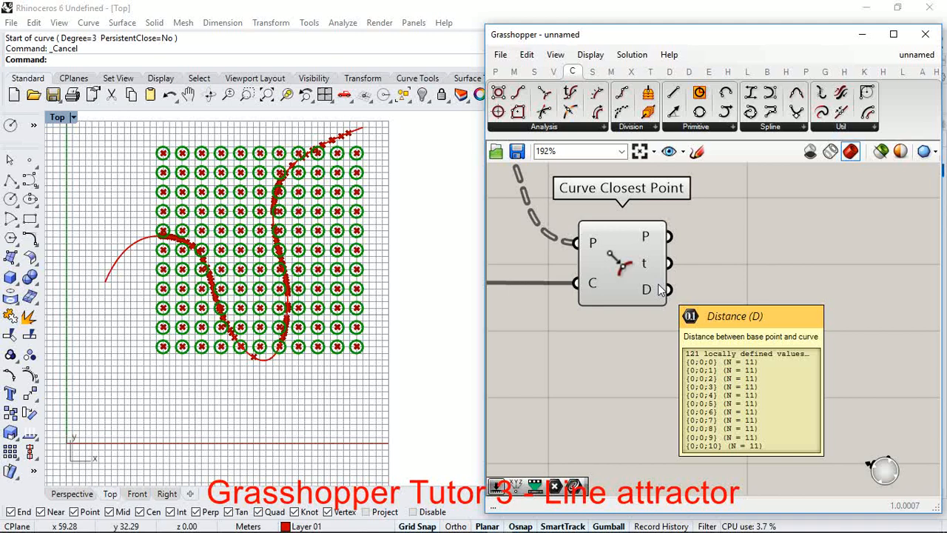
scroll(712, 319, "down", 3)
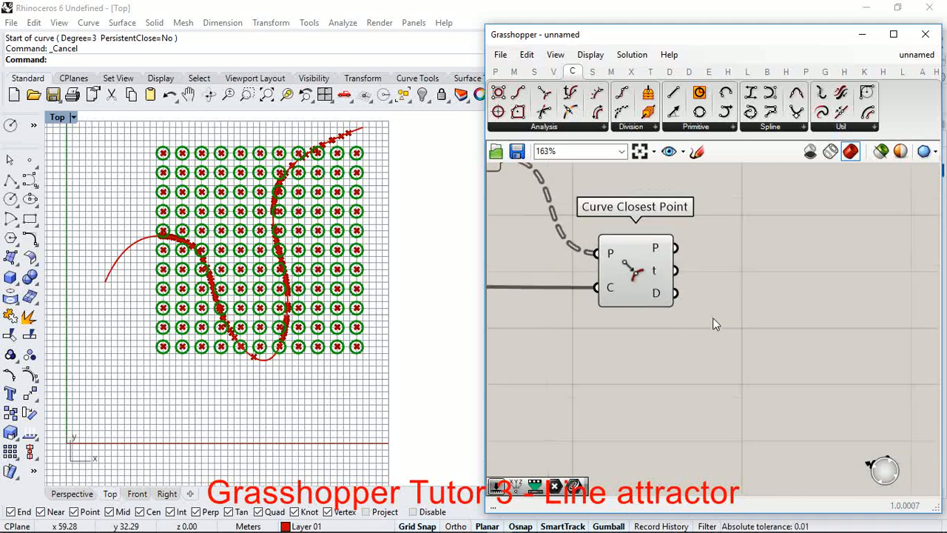
Step: Flatten the Point parameter's data so Curve Closest Point receives a single list of points
right_click(538, 202)
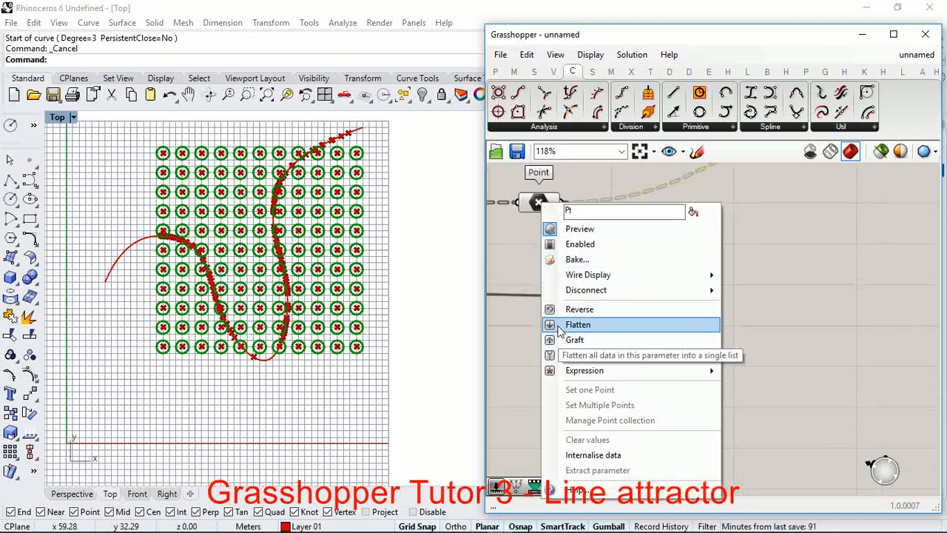
left_click(577, 324)
scroll(662, 318, "up", 3)
mouse_move(674, 303)
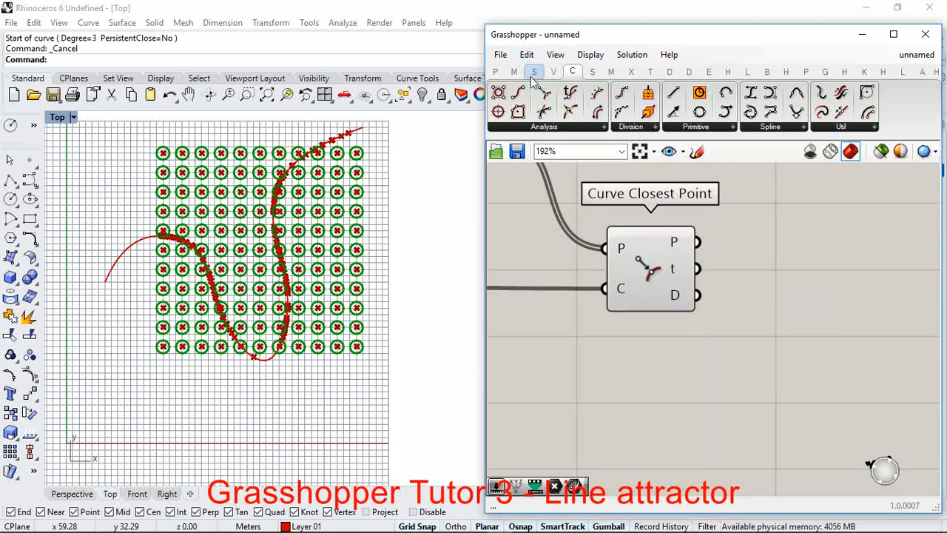
Step: Add a Panel beside Curve Closest Point and feed its D output into it to read the distances
left_click(497, 74)
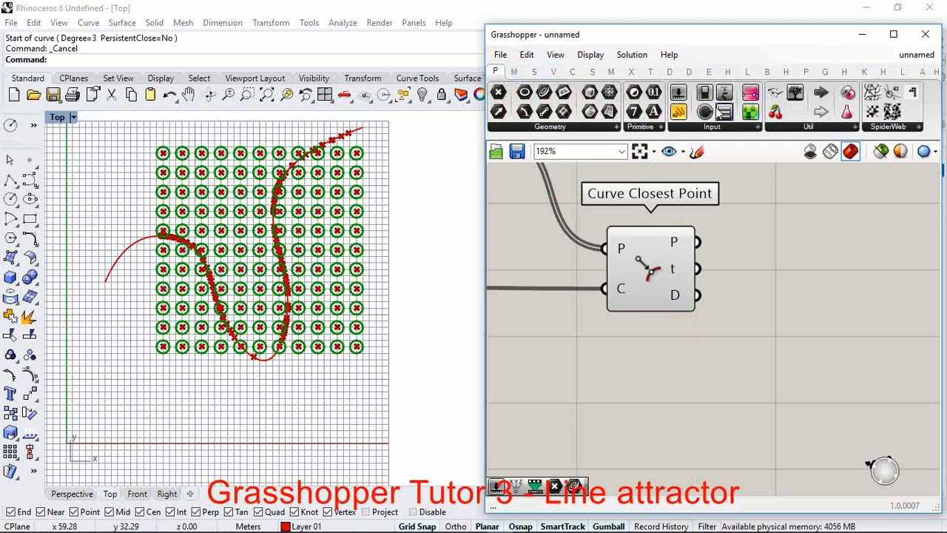
left_click(680, 112)
scroll(607, 262, "down", 3)
scroll(751, 249, "up", 2)
left_click(740, 233)
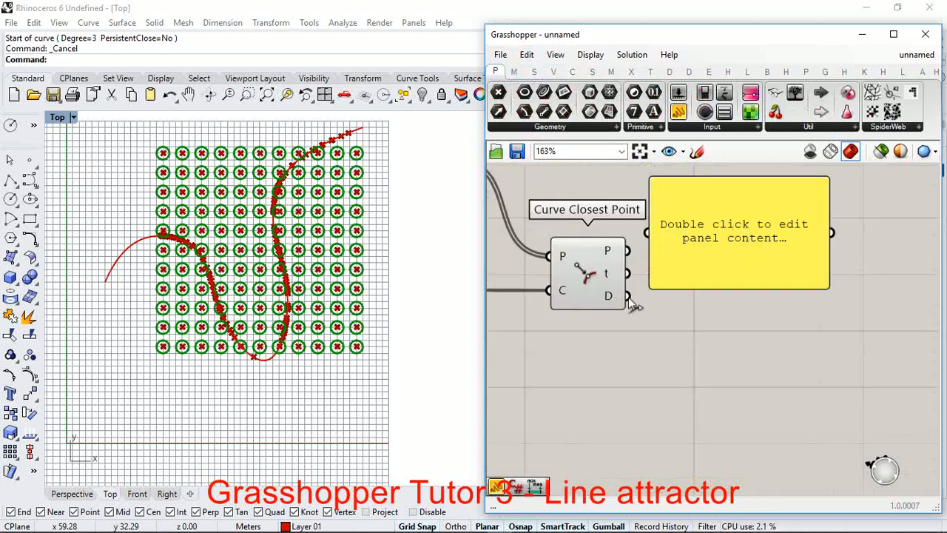
left_click_drag(628, 295, 649, 232)
left_click_drag(744, 252, 778, 267)
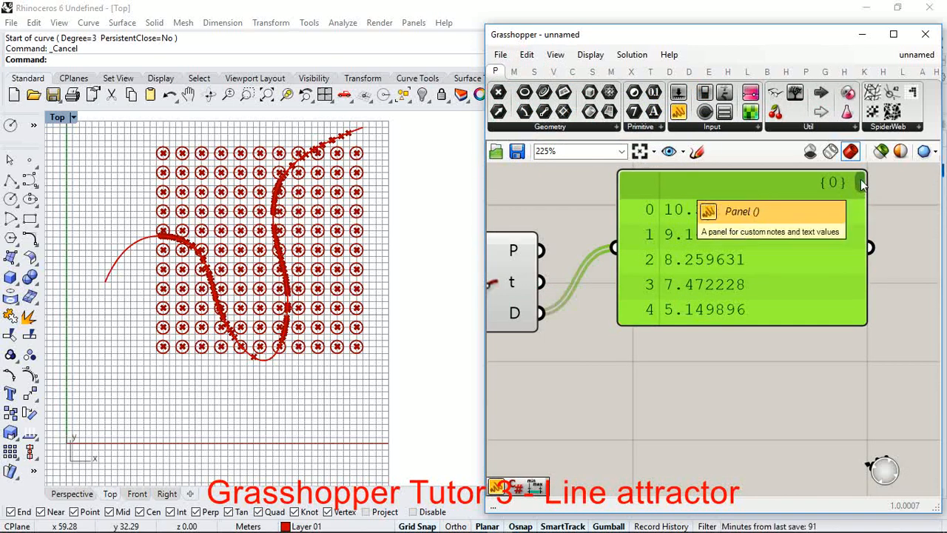
mouse_move(862, 185)
left_mouse_down()
mouse_move(886, 320)
mouse_move(858, 180)
left_mouse_up()
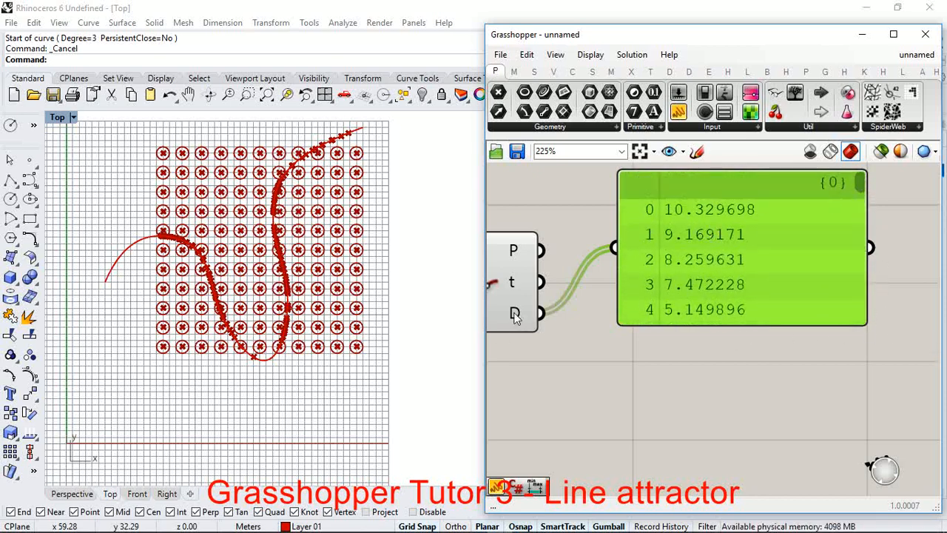
mouse_move(516, 315)
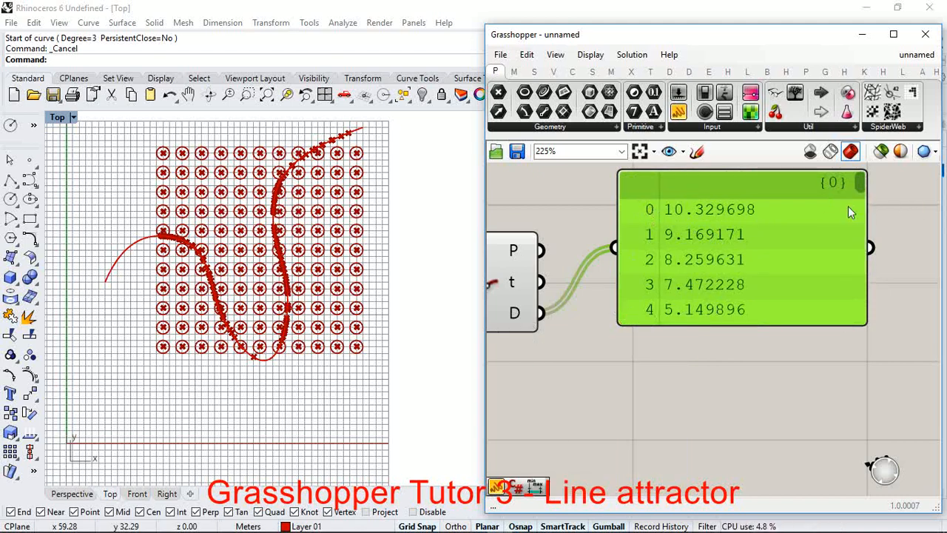
Step: Try driving the Circle's R input directly with Curve Closest Point's D output, and undo the connection
scroll(838, 225, "down", 3)
scroll(833, 193, "up", 2)
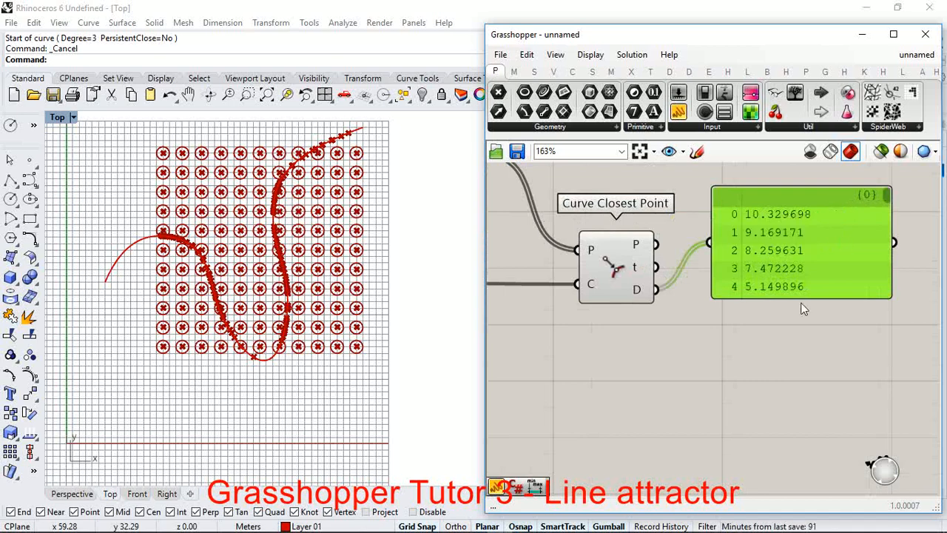
scroll(772, 296, "down", 3)
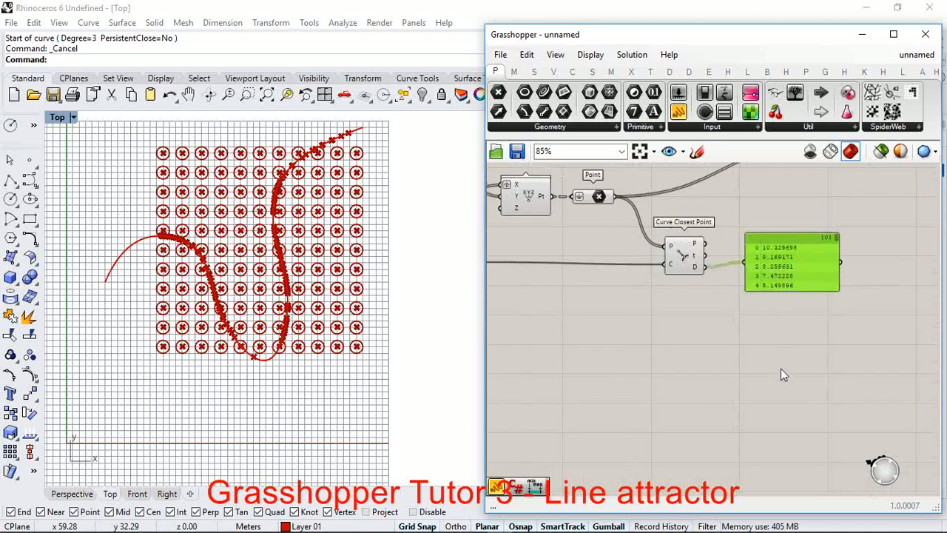
scroll(780, 368, "down", 3)
scroll(799, 273, "up", 3)
left_click_drag(799, 267, 670, 379)
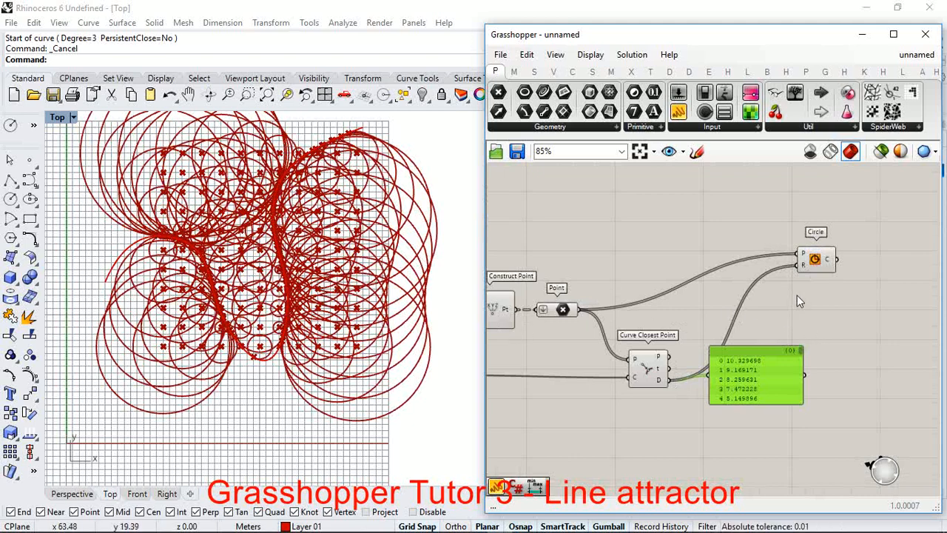
key("ctrl+z")
Step: Move the Panel up above Curve Closest Point and add a Bounds component in the space below it
left_click_drag(762, 364, 743, 302)
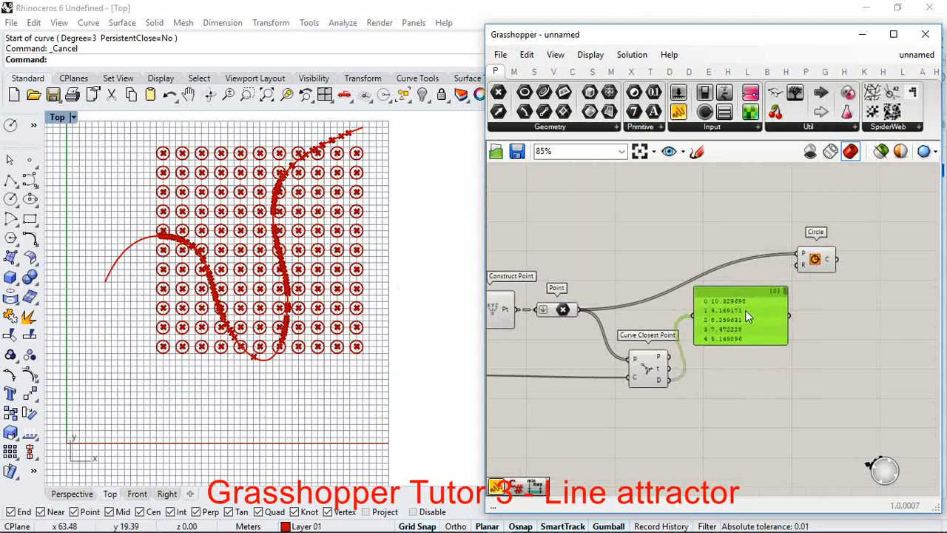
scroll(714, 378, "down", 1)
scroll(708, 382, "up", 5)
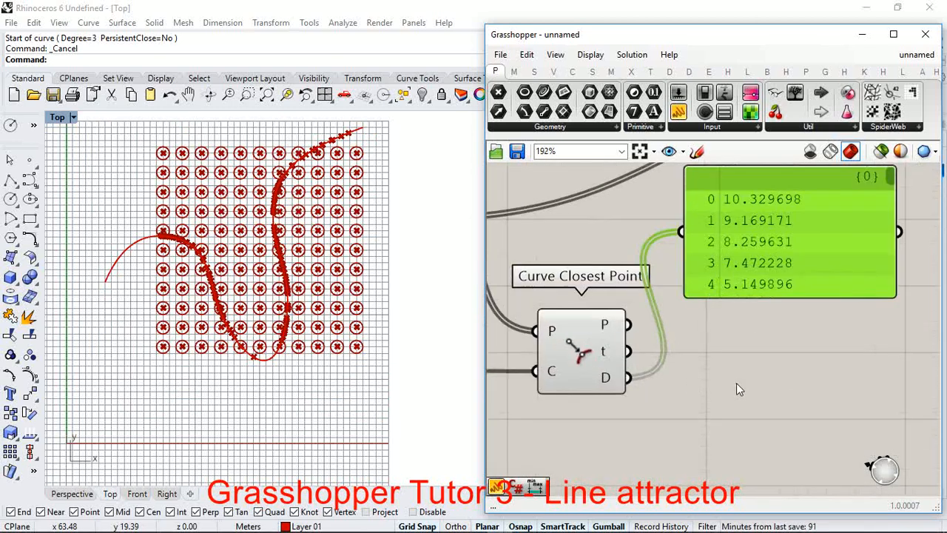
double_click(739, 387)
type("bo")
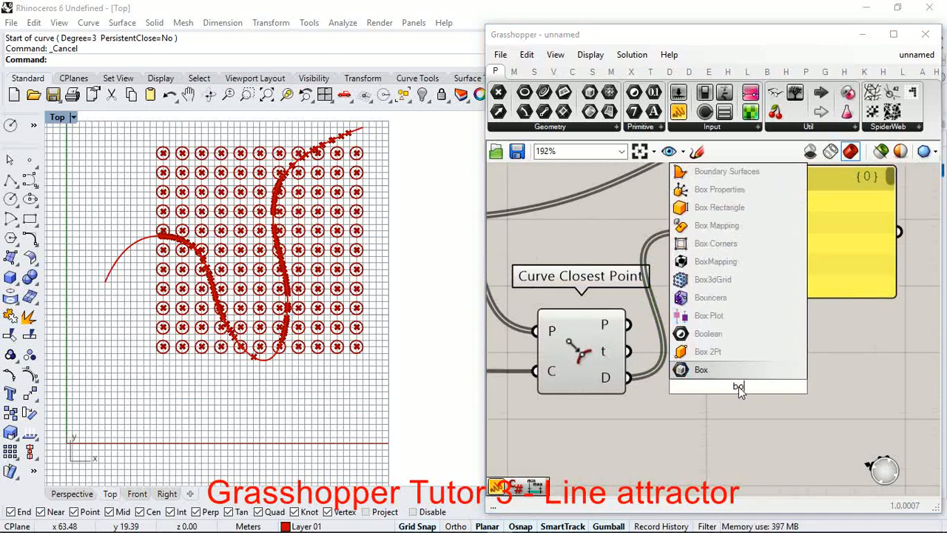
type("unds")
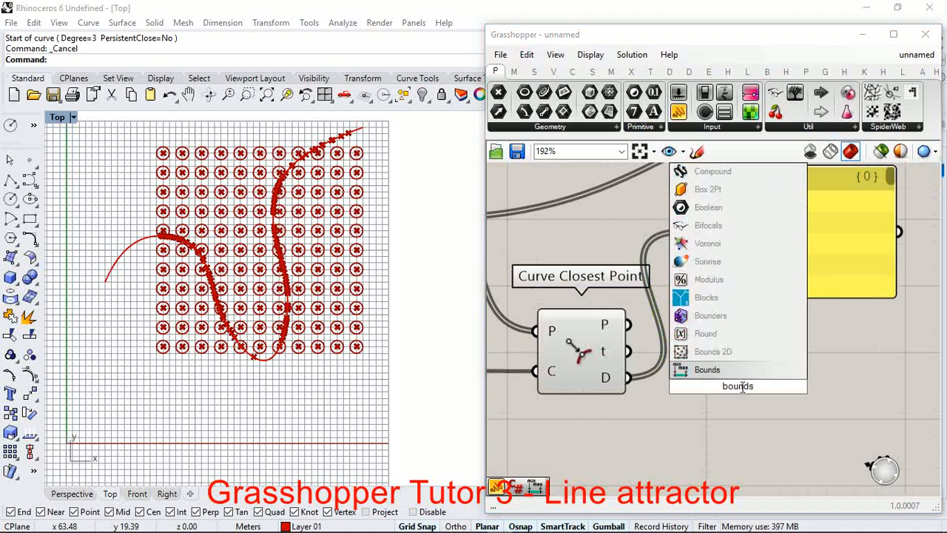
left_click(732, 376)
scroll(733, 376, "up", 3)
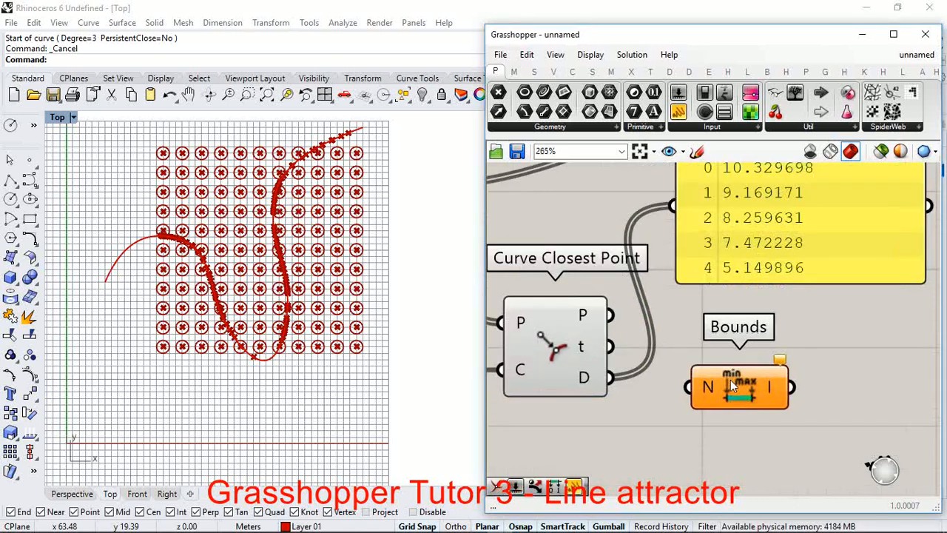
Step: Connect Curve Closest Point's D output to the Bounds N input and show the Bounds domain in the Panel
left_click_drag(590, 378, 701, 377)
left_click_drag(775, 379, 637, 244)
scroll(821, 391, "down", 2)
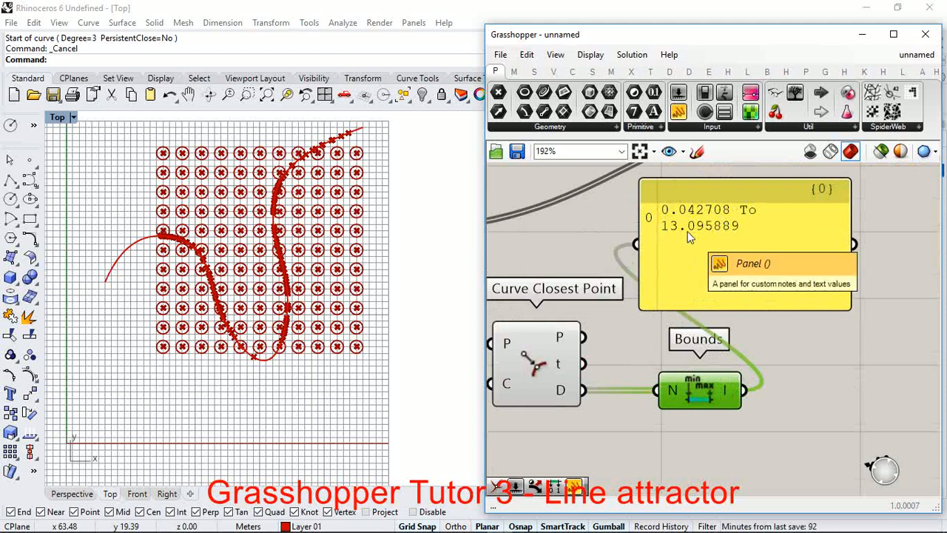
scroll(715, 344, "down", 3)
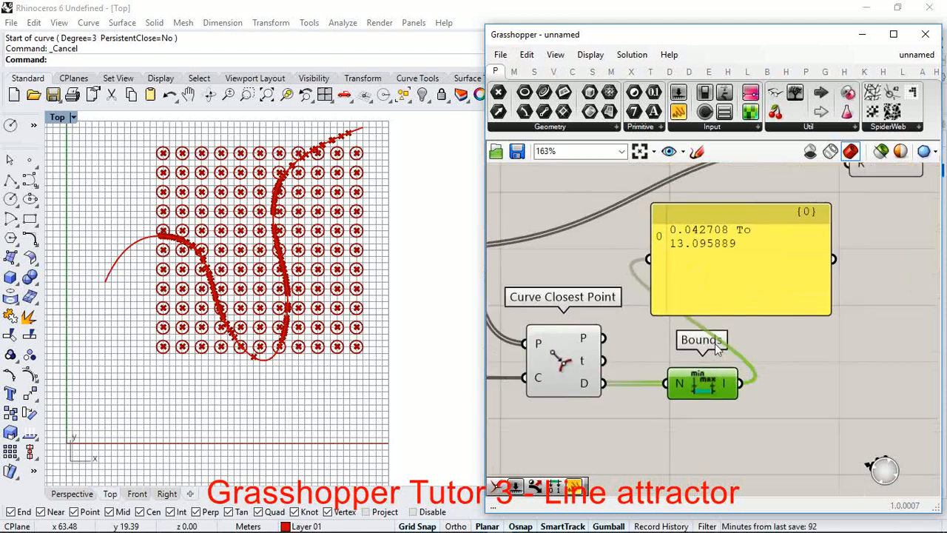
Step: Add a Construct Domain component just below Bounds and adjust its position slightly
scroll(708, 386, "up", 3)
double_click(803, 412)
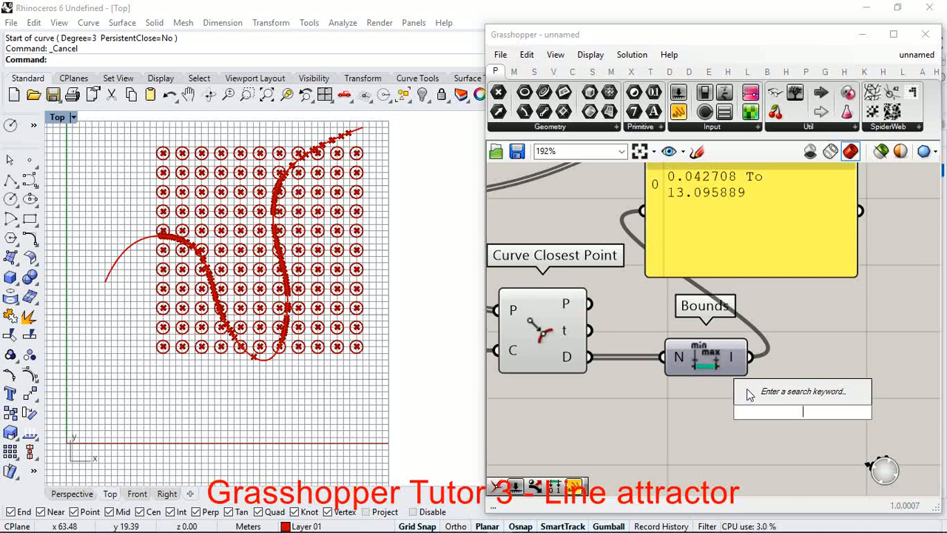
type("ci")
key("BackSpace")
type("ons")
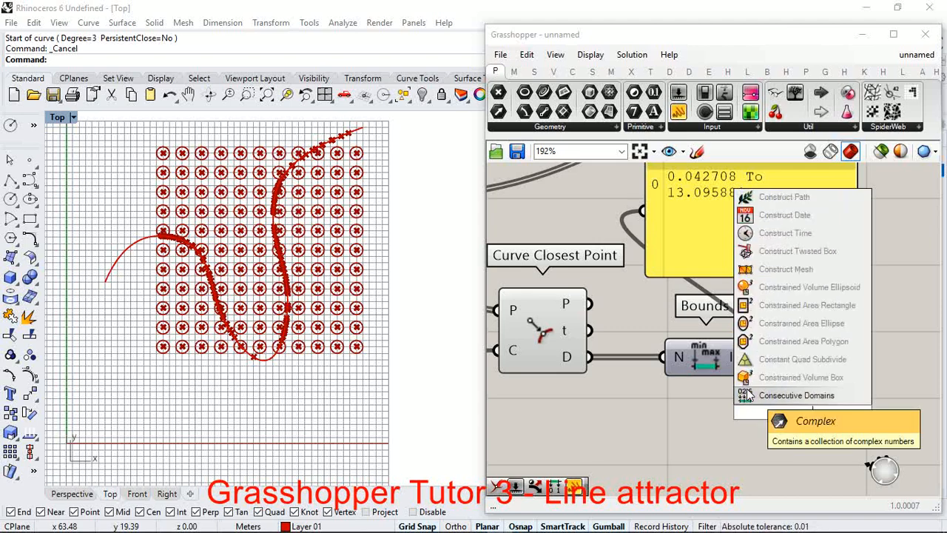
type("truct")
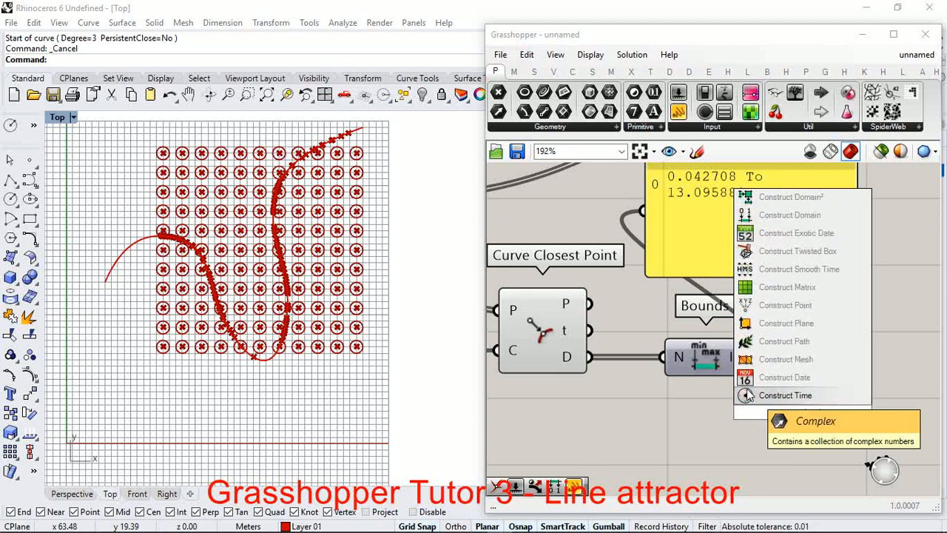
left_click(757, 214)
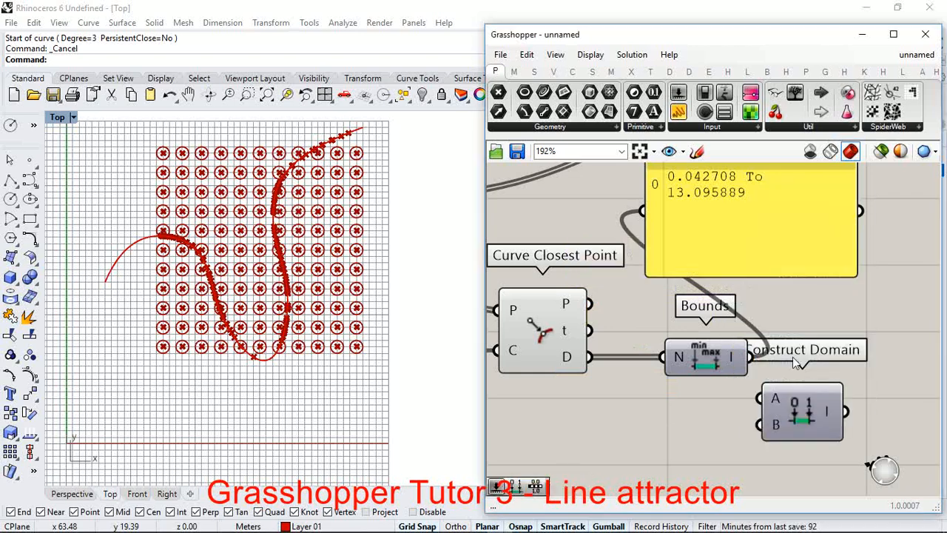
scroll(814, 403, "up", 3)
scroll(829, 431, "down", 5)
scroll(722, 414, "down", 2)
scroll(695, 431, "up", 2)
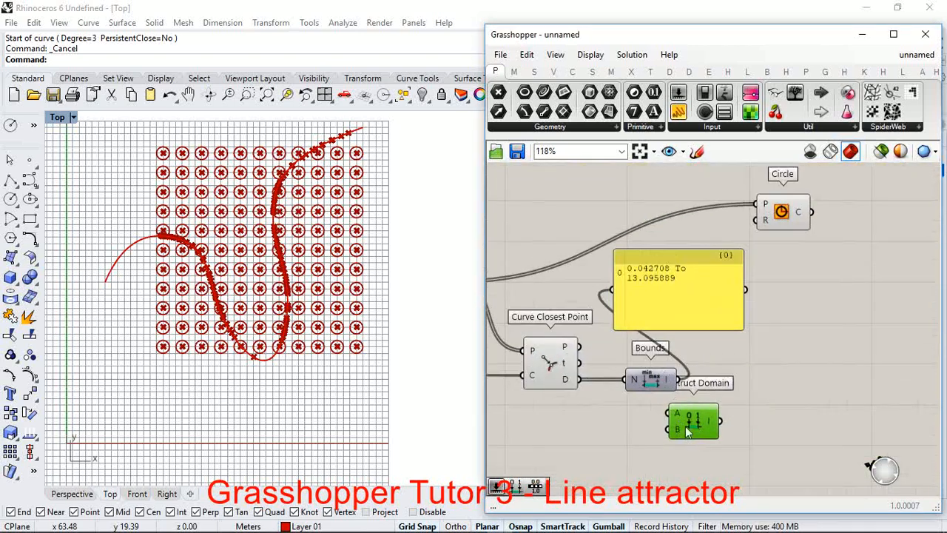
scroll(687, 431, "up", 3)
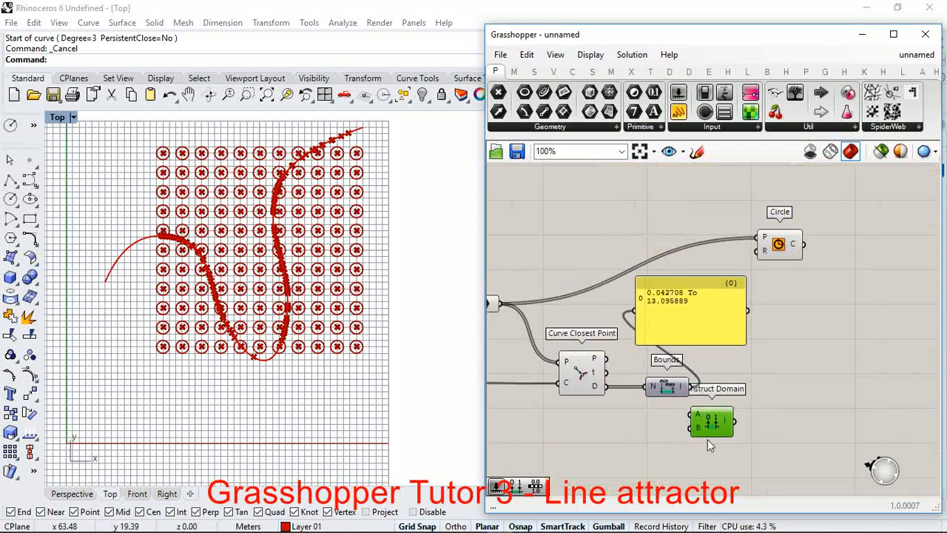
scroll(709, 425, "down", 3)
left_click_drag(709, 427, 706, 429)
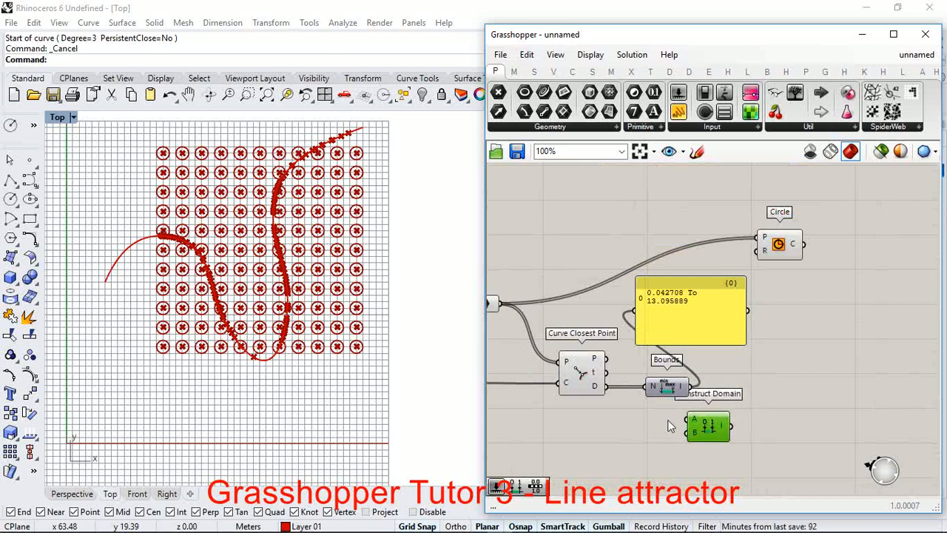
Step: Add a number slider with value 2 beside Construct Domain and set its rounding to R with three digits
scroll(672, 426, "up", 5)
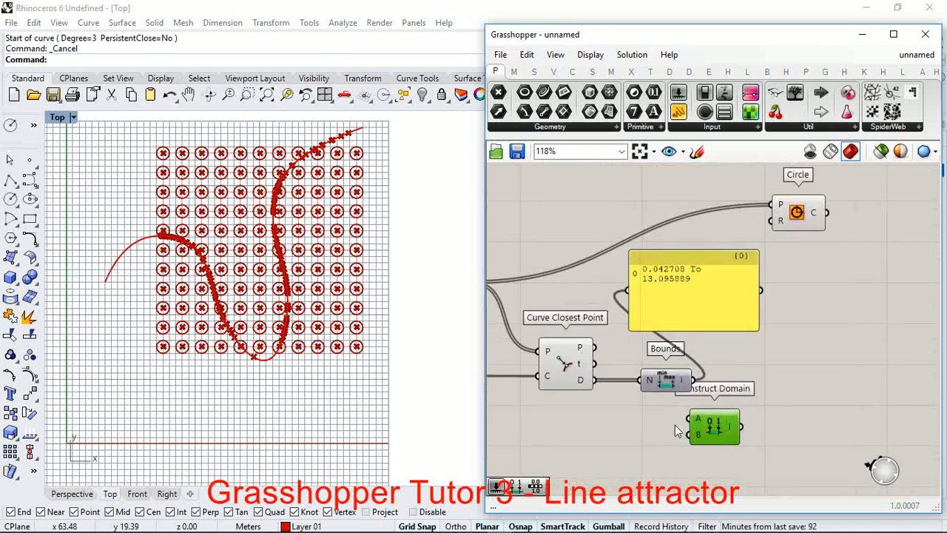
double_click(548, 414)
type("2")
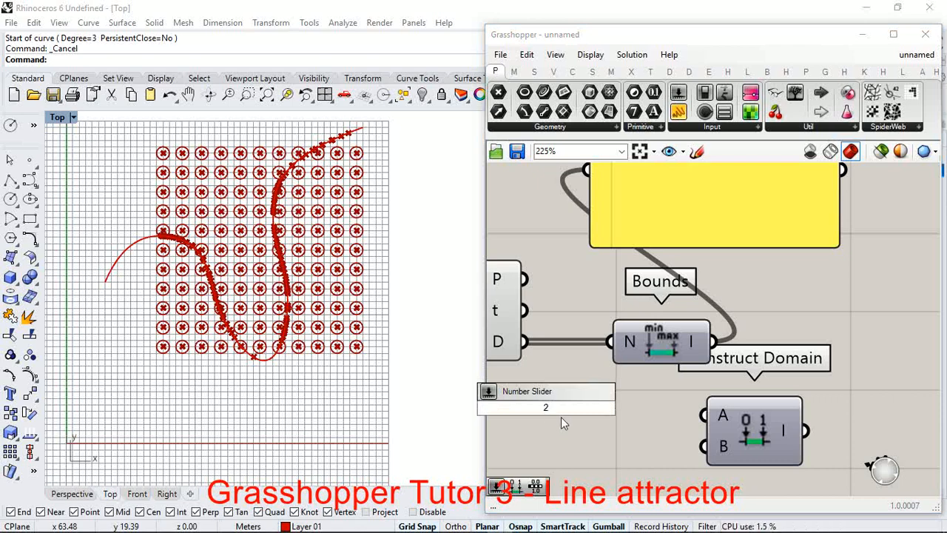
key("Return")
scroll(585, 424, "down", 2)
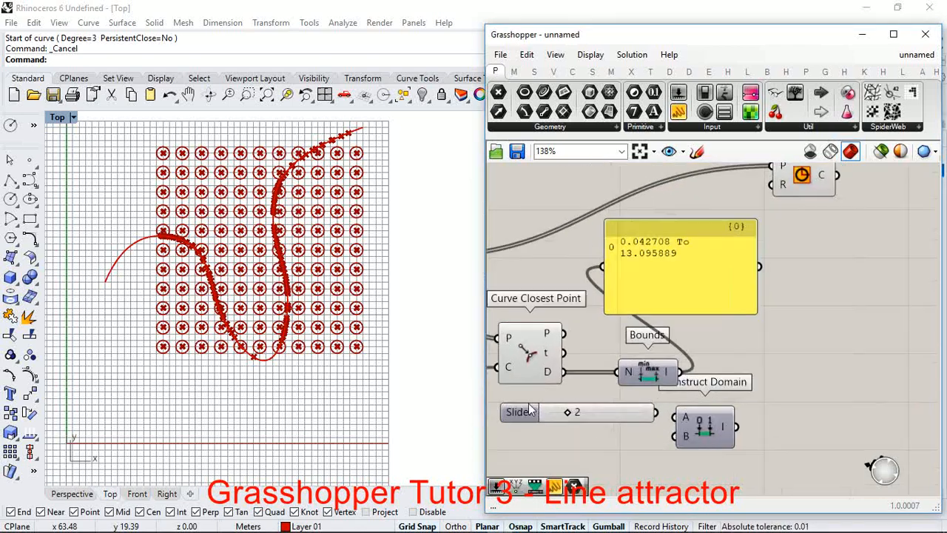
scroll(522, 415, "up", 2)
double_click(522, 415)
left_click(508, 342)
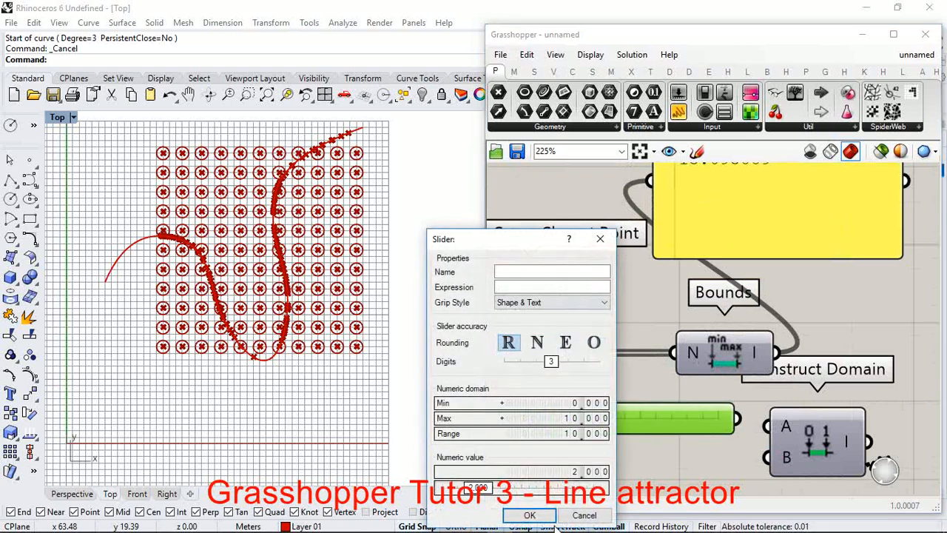
left_click(529, 515)
Step: Duplicate the 2.000 slider below the original and set the copy's value to 5
scroll(642, 455, "down", 3)
scroll(674, 409, "up", 2)
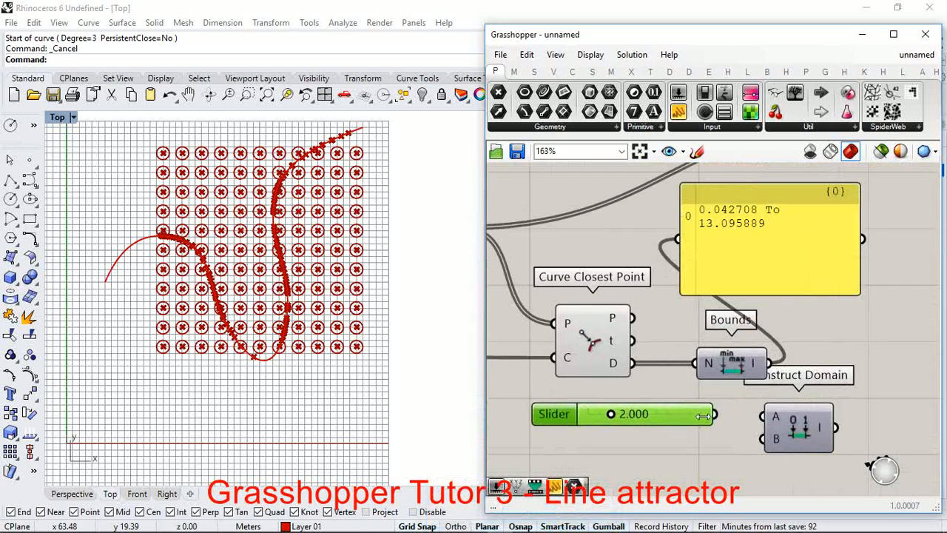
key("ctrl+c")
key("ctrl+v")
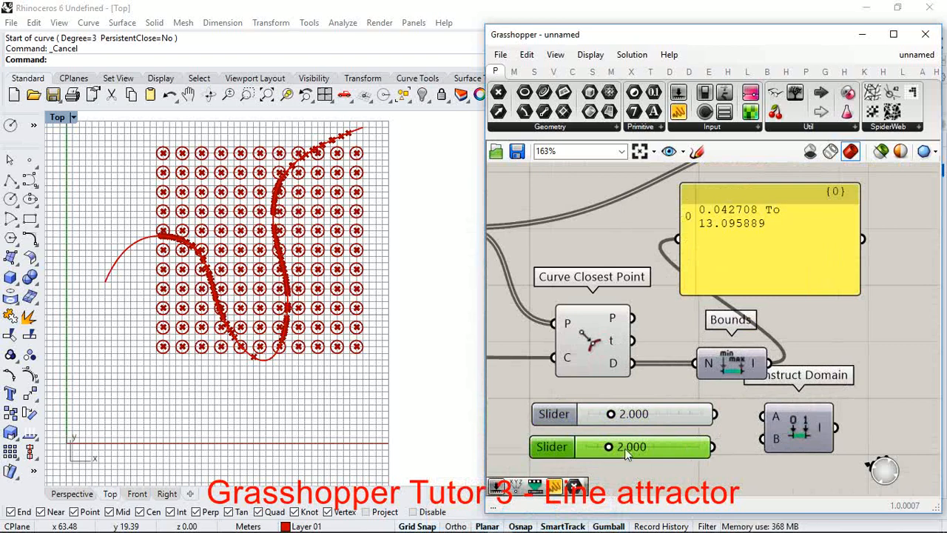
left_click_drag(608, 446, 646, 452)
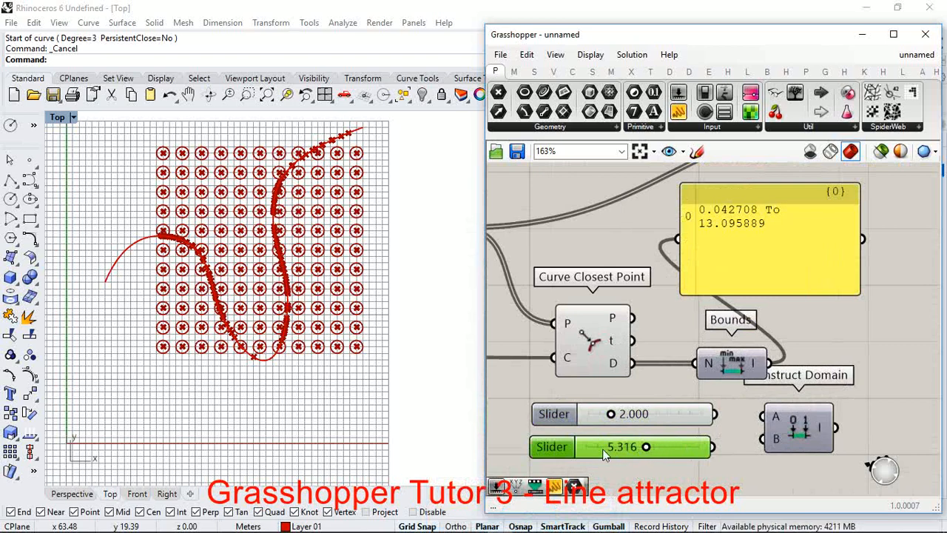
double_click(622, 448)
type("5")
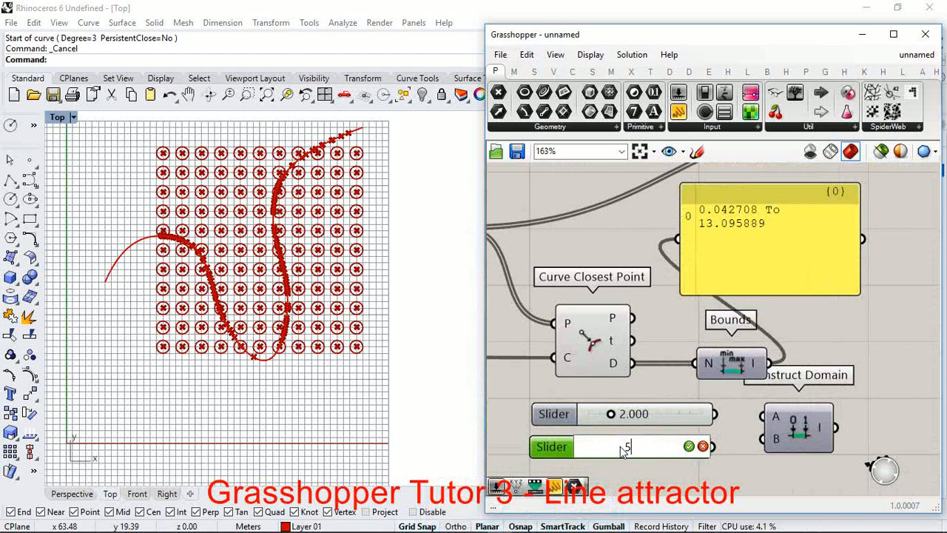
left_click(689, 446)
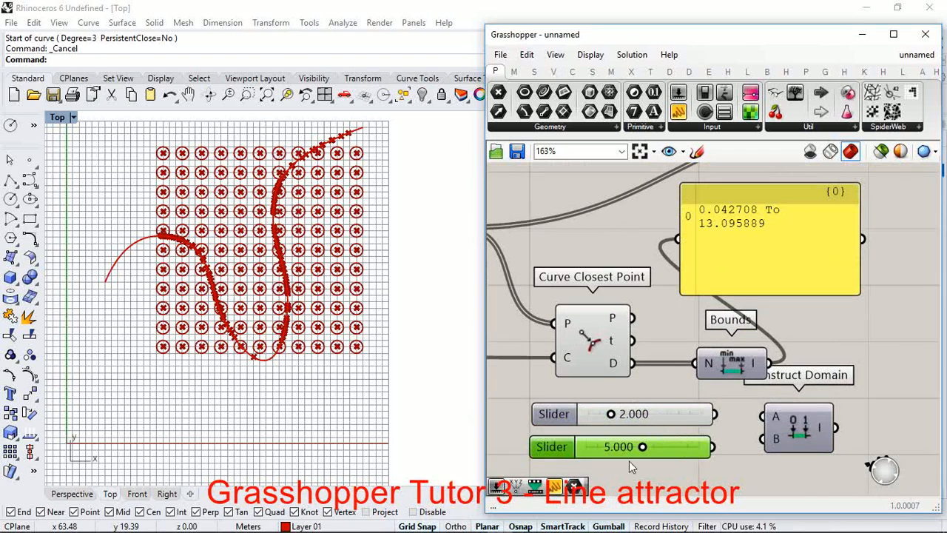
Step: Connect the 2.000 slider to Construct Domain's A input and the 5.000 slider to its B input, aligning both sliders
left_click_drag(714, 414, 763, 416)
left_click_drag(712, 446, 711, 418)
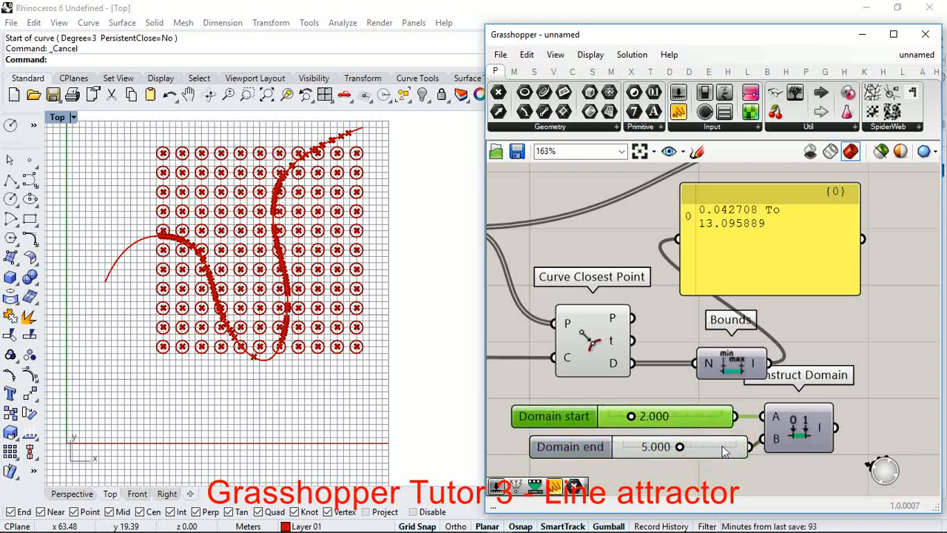
left_click_drag(723, 451, 710, 451)
scroll(695, 445, "down", 3)
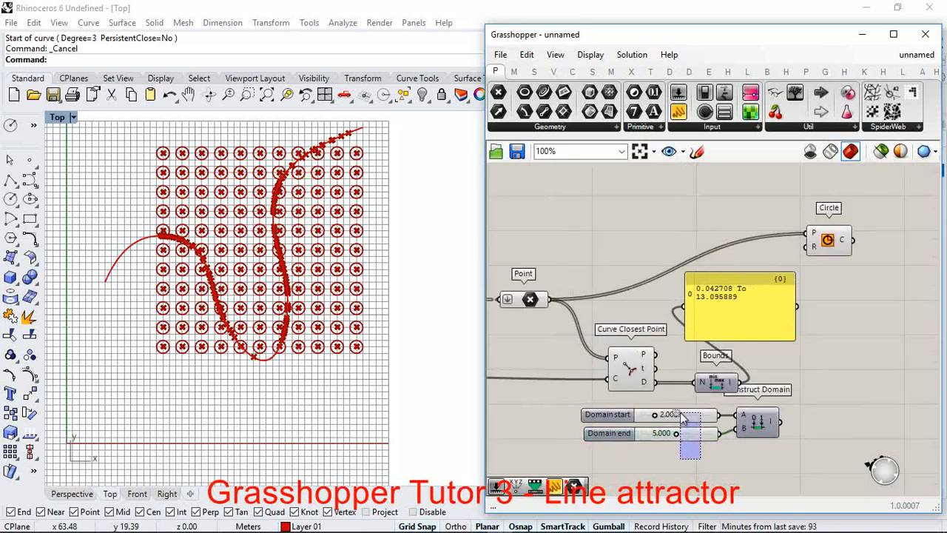
Step: Group the Domain start and Domain end sliders and reposition Construct Domain beside the group
left_click(680, 412, "shift")
key("ctrl+g")
scroll(700, 436, "up", 2)
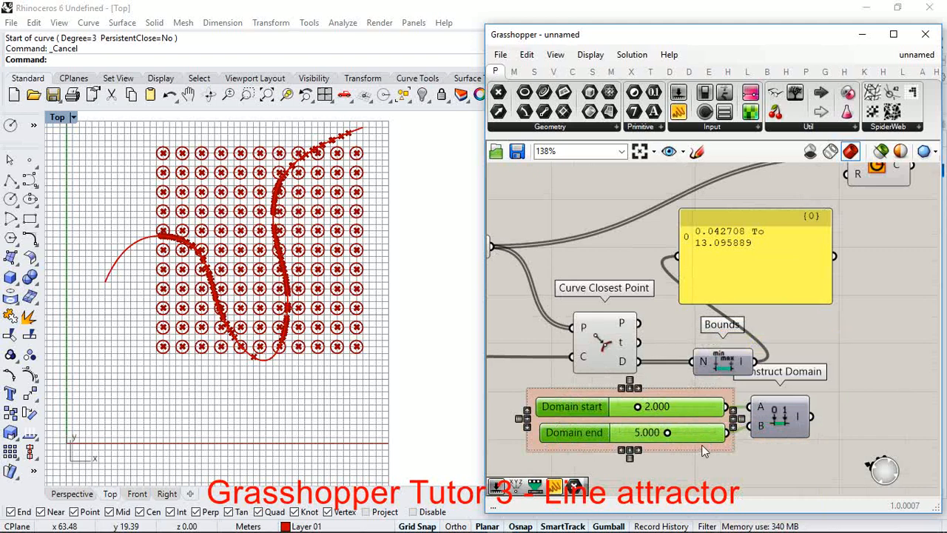
left_click_drag(701, 445, 685, 463)
scroll(677, 414, "down", 2)
scroll(741, 418, "up", 1)
left_click_drag(719, 414, 740, 414)
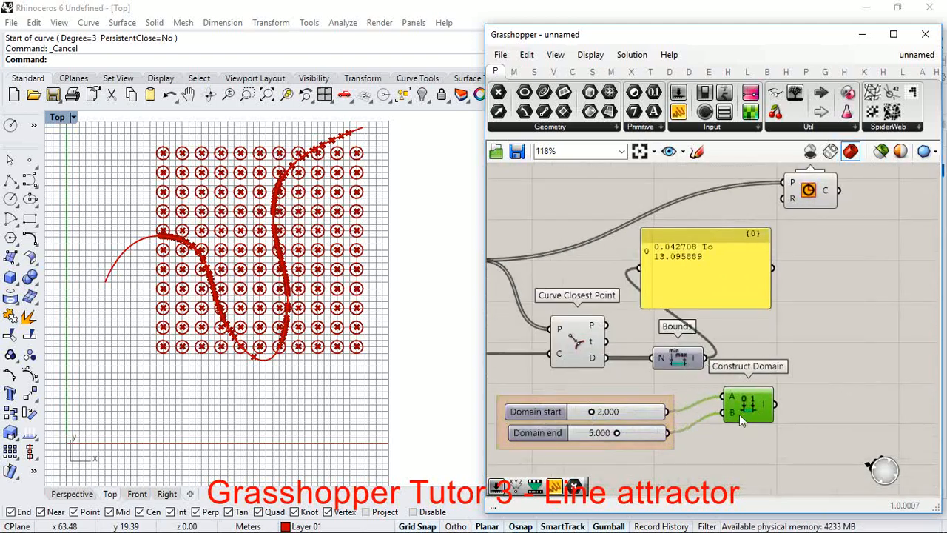
Step: Move the Bounds component so it sits directly above Construct Domain without covering its label
scroll(613, 375, "down", 1)
scroll(613, 379, "up", 3)
left_click_drag(659, 361, 770, 363)
scroll(737, 373, "down", 3)
scroll(697, 383, "up", 4)
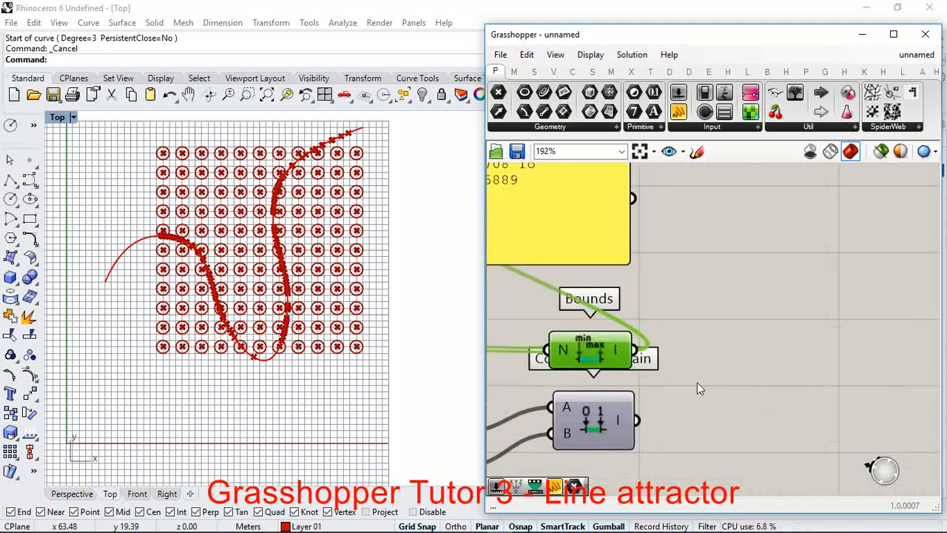
left_click_drag(601, 354, 601, 322)
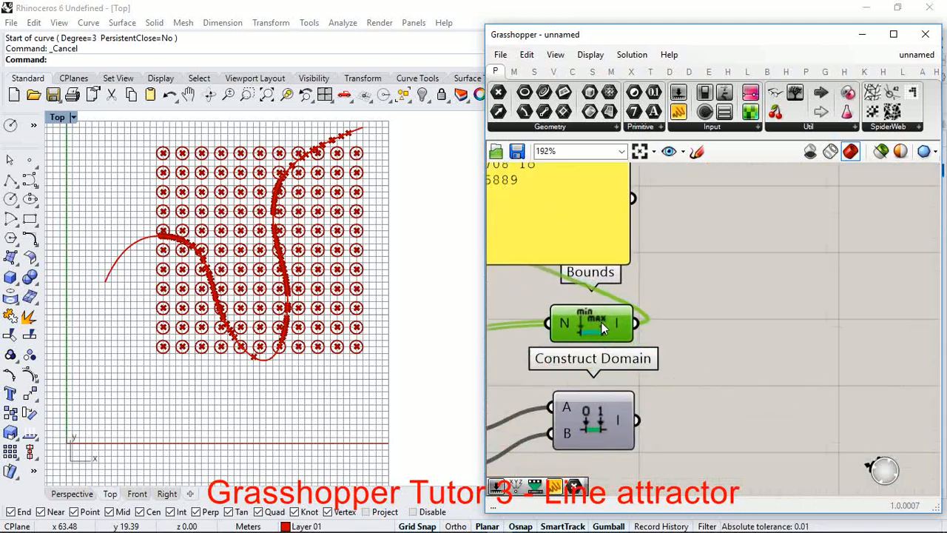
Step: Add a Remap+ component beyond Bounds and place it just below and beside the Circle component
scroll(601, 321, "down", 2)
scroll(751, 407, "down", 2)
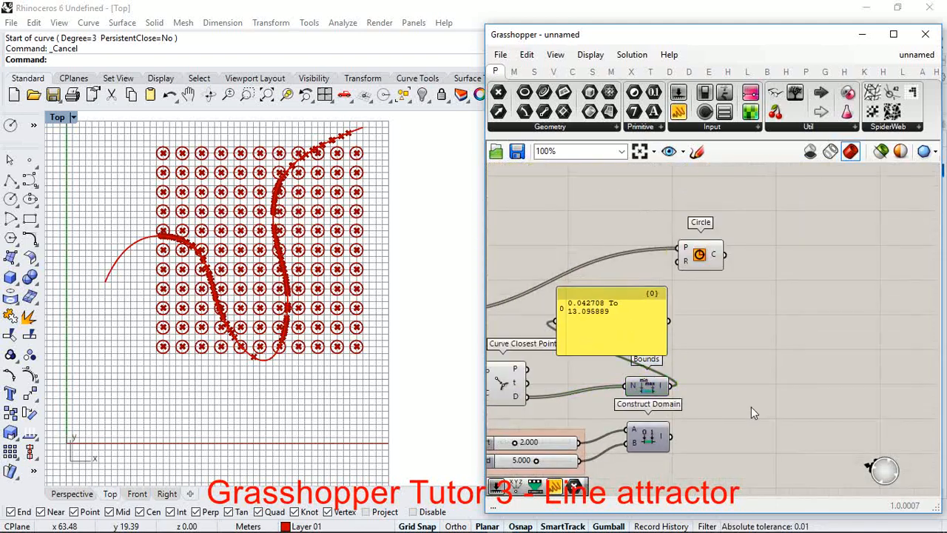
double_click(751, 407)
type("remap")
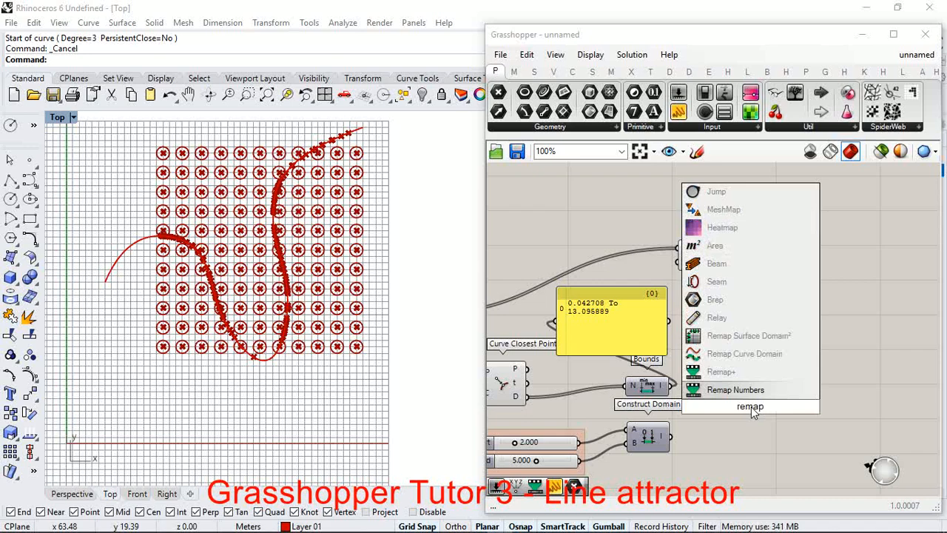
left_click(733, 372)
left_click_drag(739, 418, 751, 373)
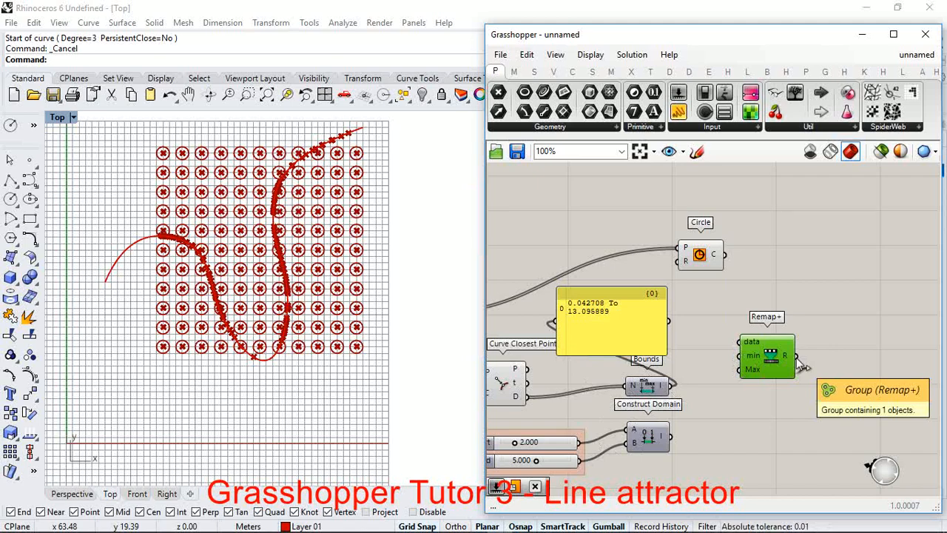
left_click_drag(770, 357, 777, 331)
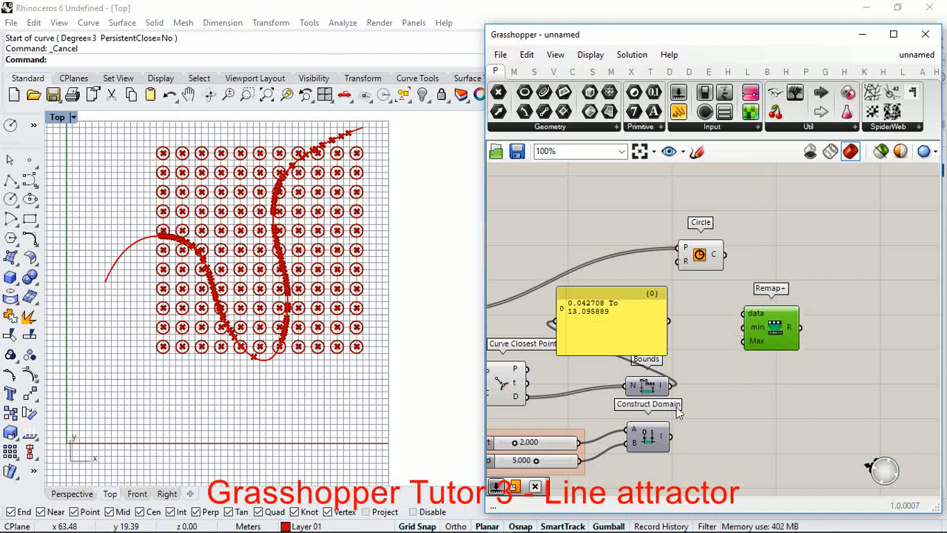
Step: Add a Remap Numbers component directly below Remap+
double_click(747, 385)
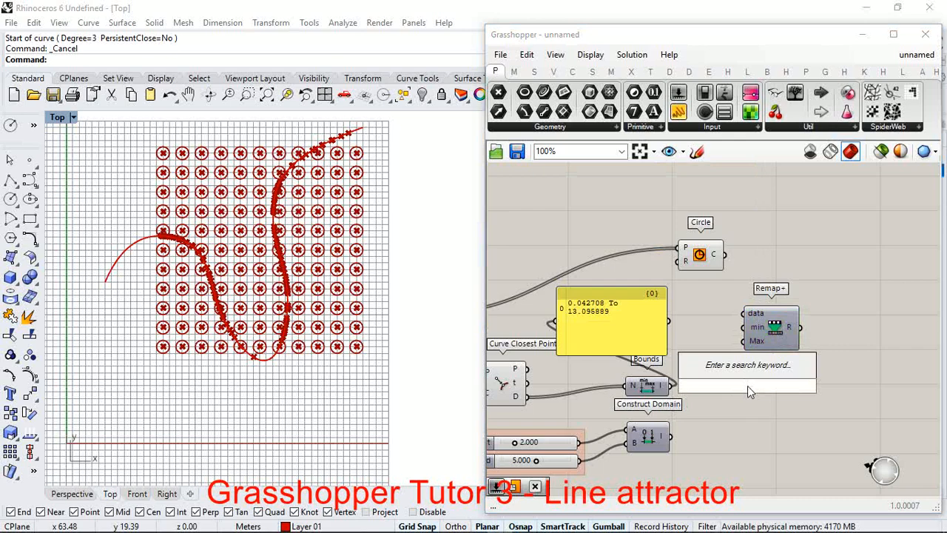
type("remap")
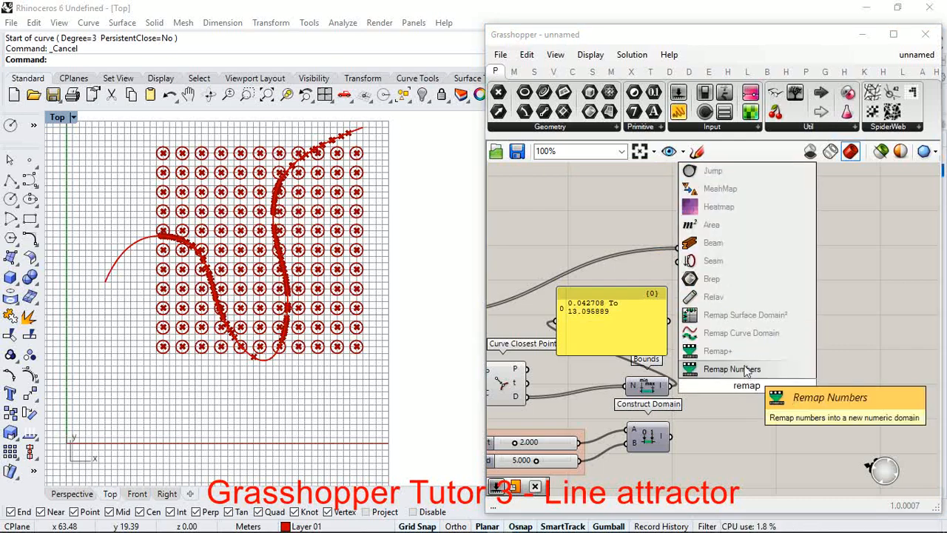
left_click(740, 369)
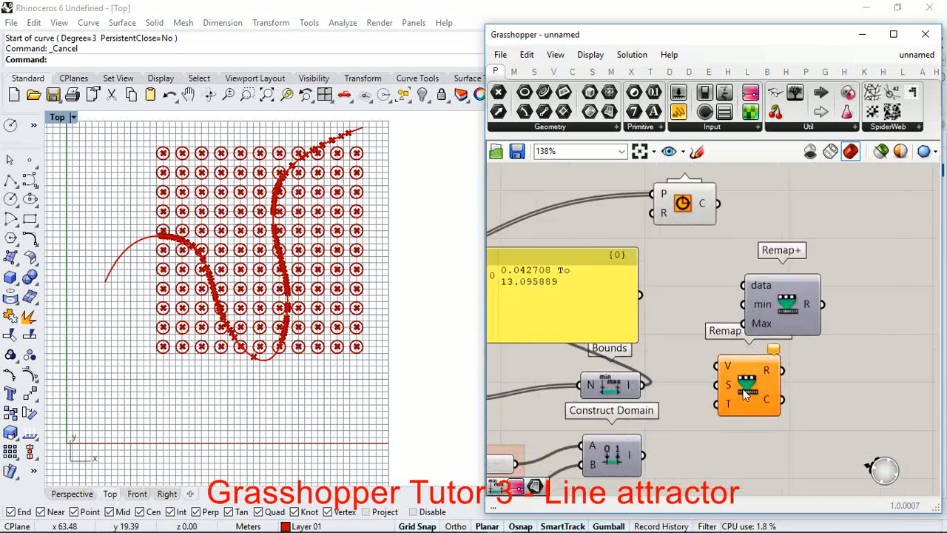
Step: Connect Curve Closest Point's D output to Remap Numbers' V input and the Bounds output to its S input
scroll(764, 401, "down", 2)
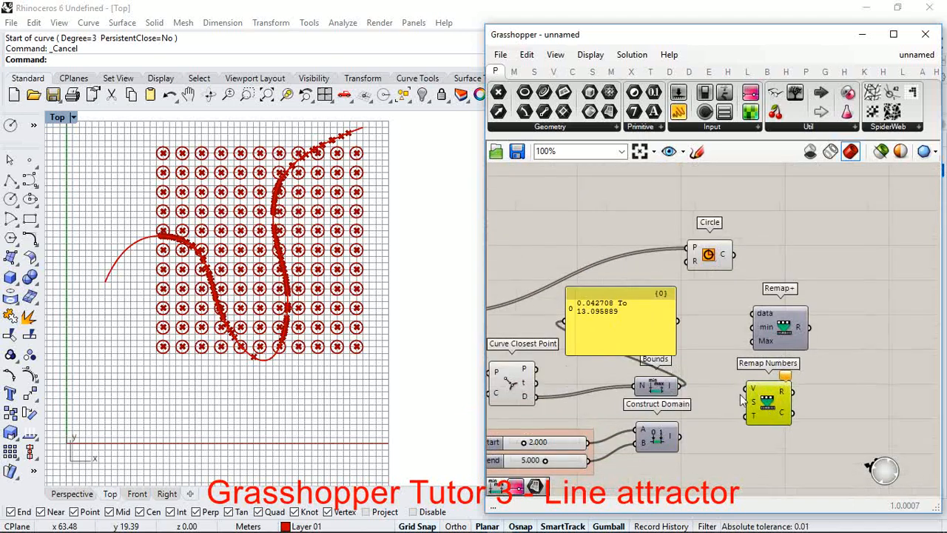
scroll(670, 405, "down", 2)
left_click_drag(630, 418, 710, 387)
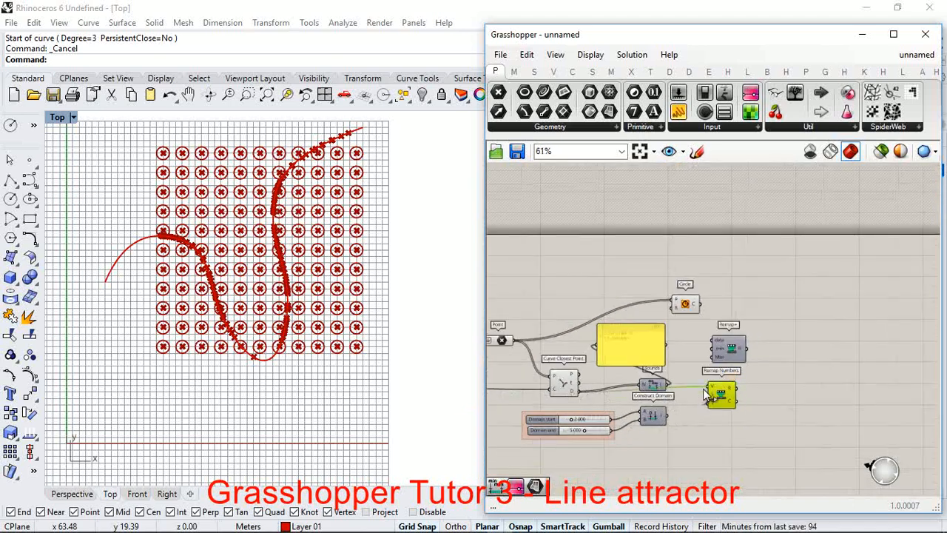
scroll(708, 401, "up", 4)
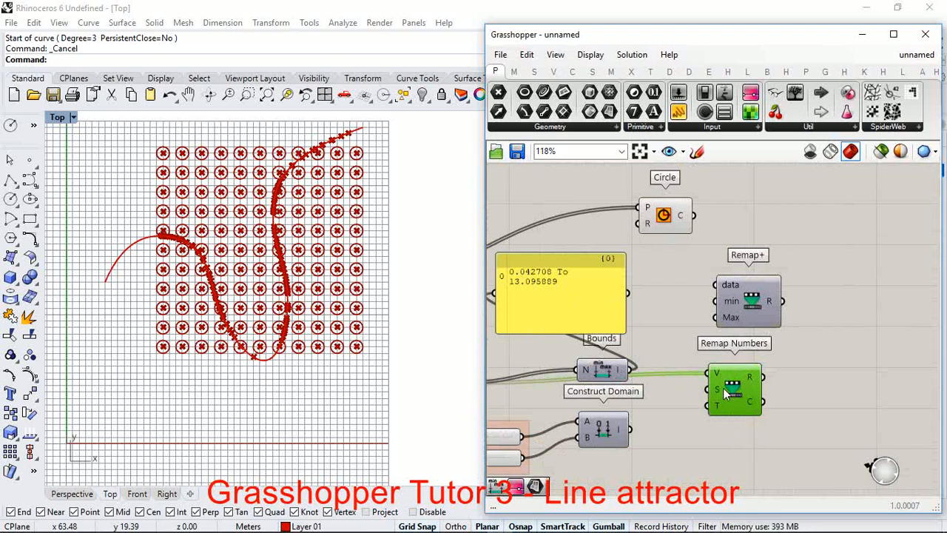
left_click_drag(628, 369, 713, 397)
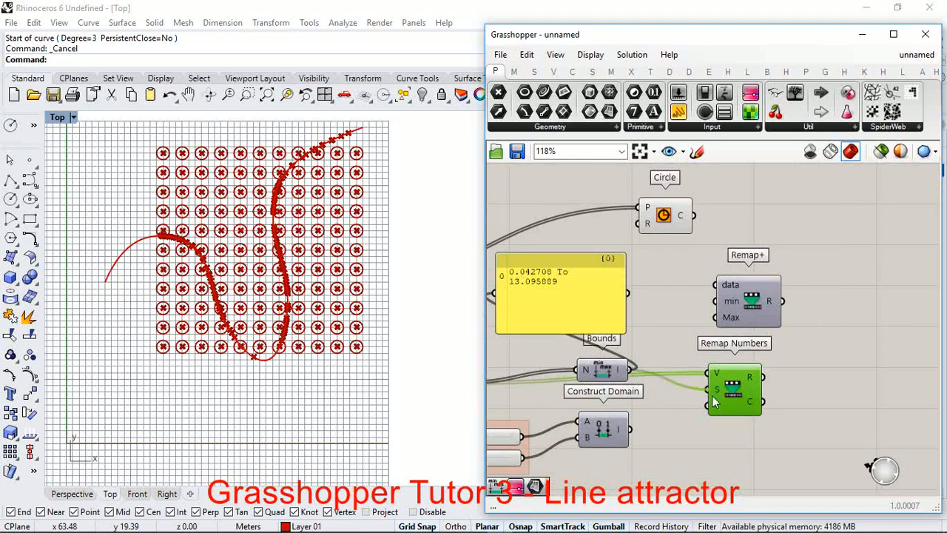
mouse_move(617, 372)
left_mouse_down()
mouse_move(600, 393)
mouse_move(603, 381)
left_mouse_up()
Step: Connect the Construct Domain output to Remap Numbers' T input
right_click_drag(711, 431, 668, 411)
scroll(666, 396, "up", 2)
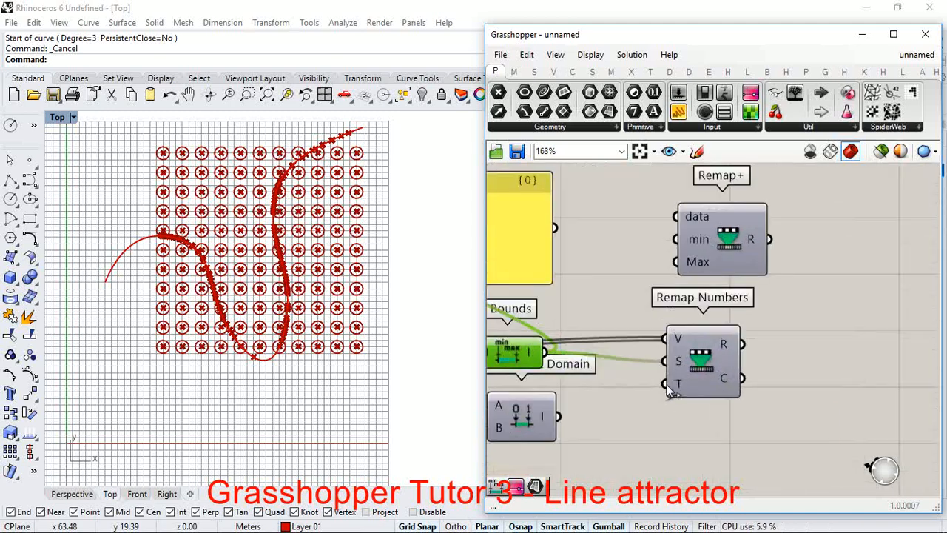
left_click_drag(665, 384, 559, 417)
scroll(558, 416, "down", 2)
scroll(668, 370, "up", 2)
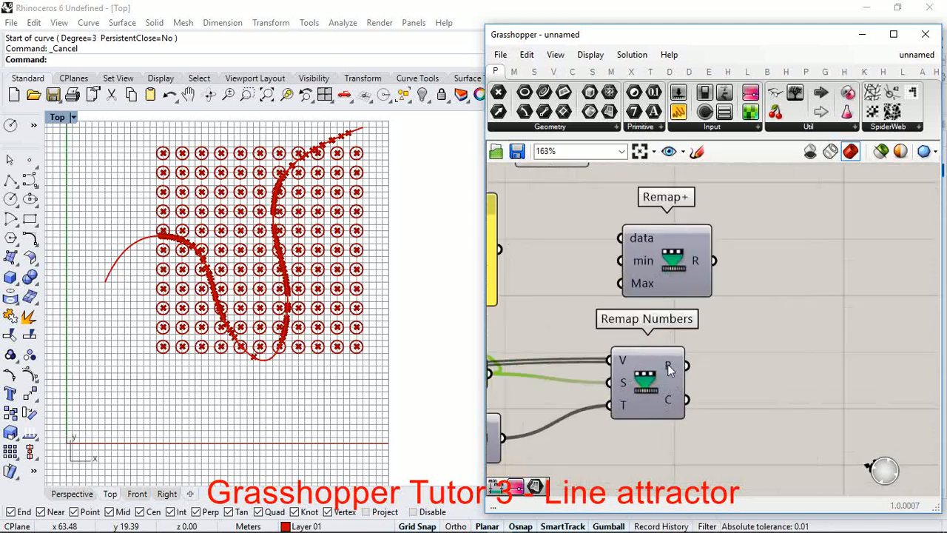
Step: Check the remapped values and connect Remap Numbers' R output to the Circle component's R input
mouse_move(671, 374)
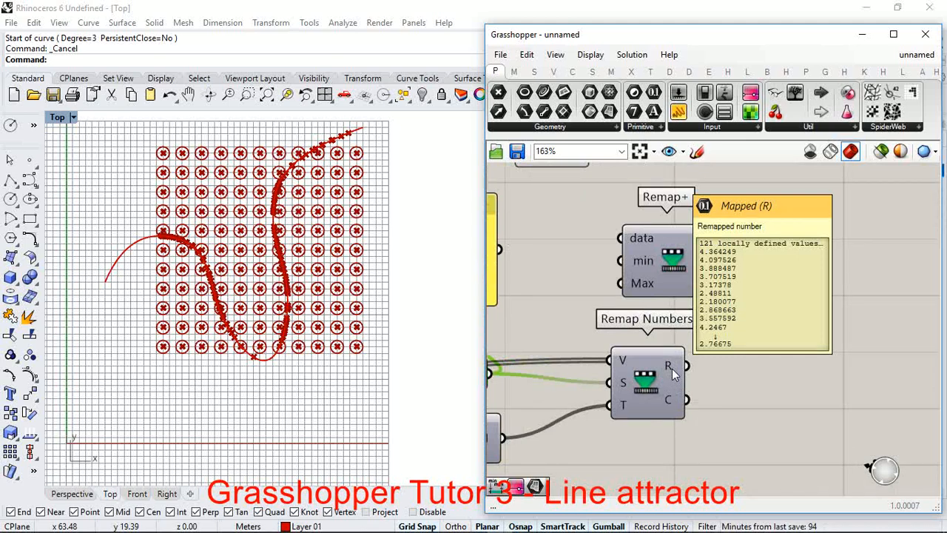
scroll(669, 374, "down", 2)
scroll(657, 314, "up", 2)
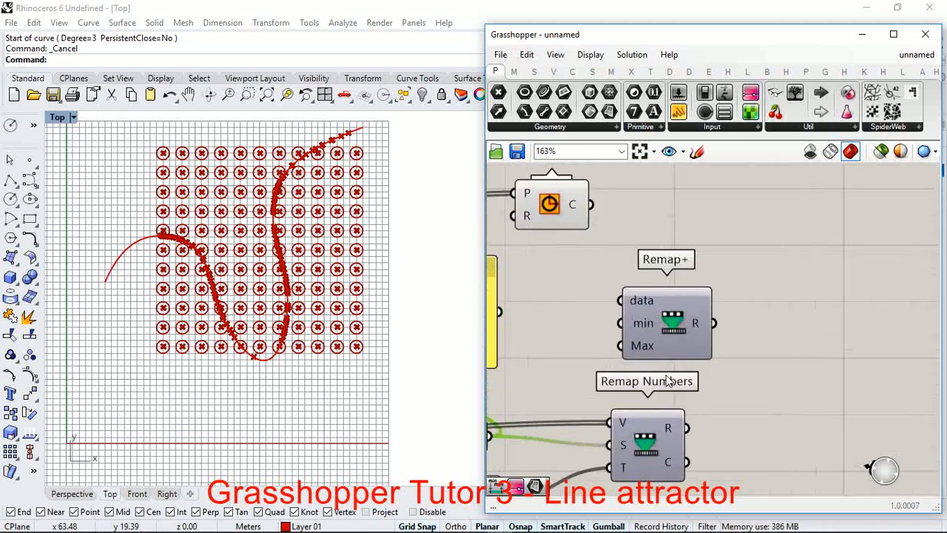
left_click_drag(689, 428, 852, 236)
scroll(585, 361, "down", 4)
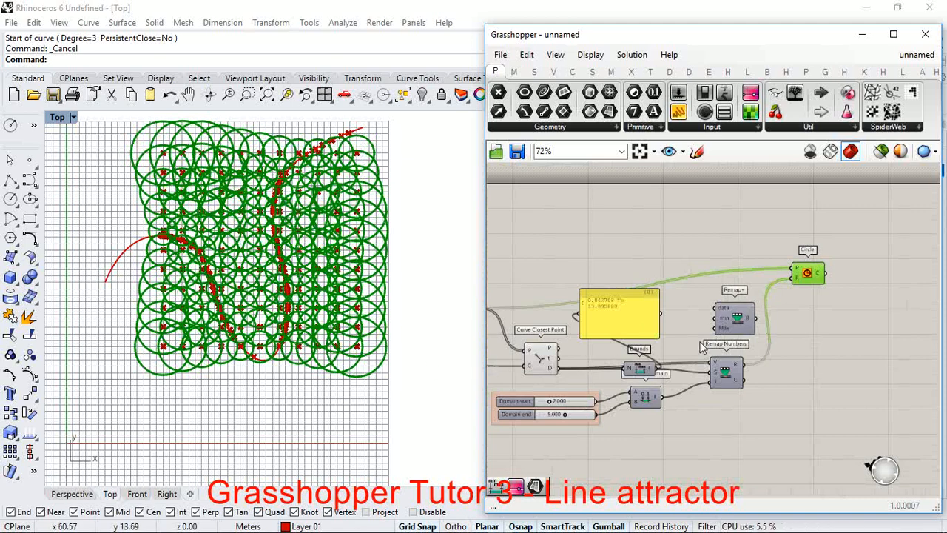
Step: Lower the Domain end slider to 1.123 to shrink the circles
scroll(631, 390, "down", 2)
scroll(601, 395, "up", 10)
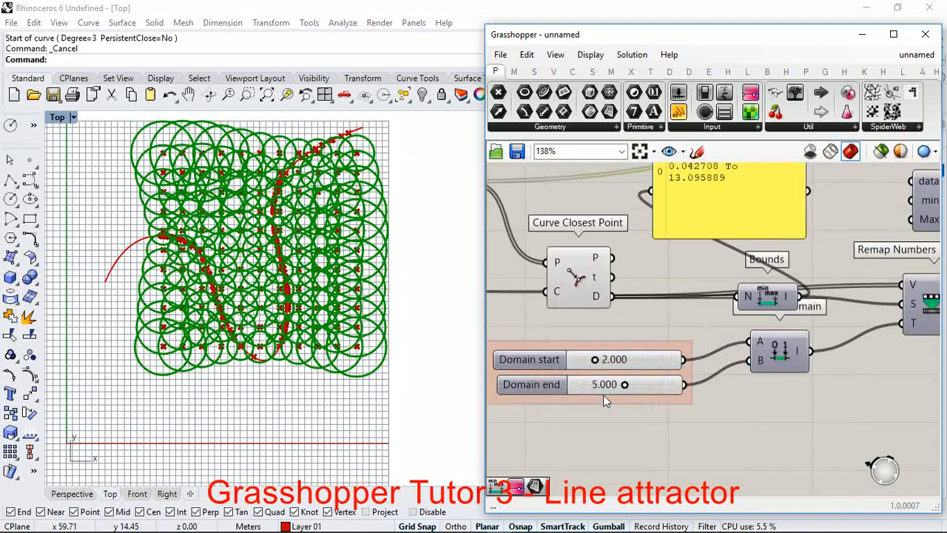
scroll(644, 389, "up", 1)
right_click_drag(566, 362, 670, 361)
scroll(667, 362, "down", 2)
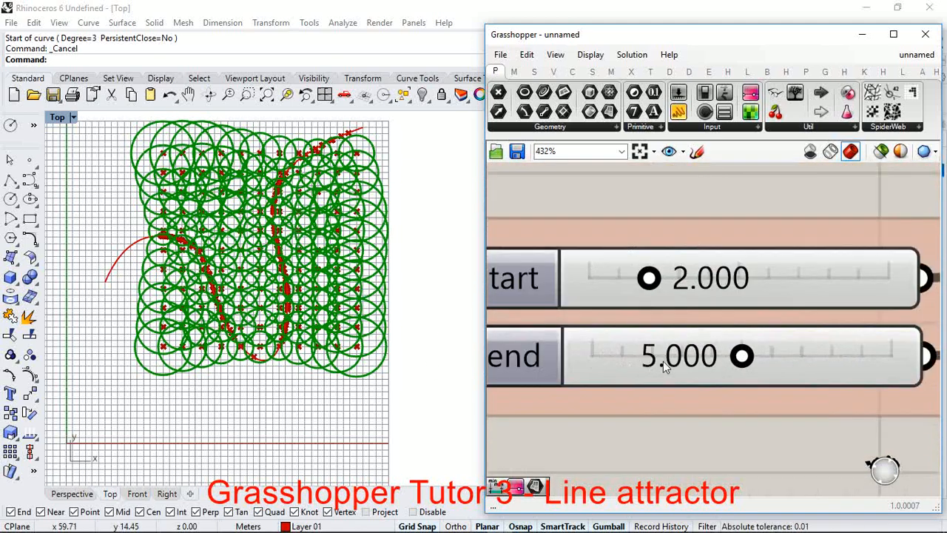
scroll(729, 362, "up", 3)
left_click_drag(747, 368, 576, 363)
mouse_move(559, 359)
left_mouse_down()
mouse_move(574, 360)
mouse_move(561, 354)
left_mouse_up()
scroll(570, 354, "up", 3)
scroll(693, 233, "down", 5)
Step: Set the Domain start slider to 0.576 and the Domain end slider to 1.369
scroll(695, 235, "up", 5)
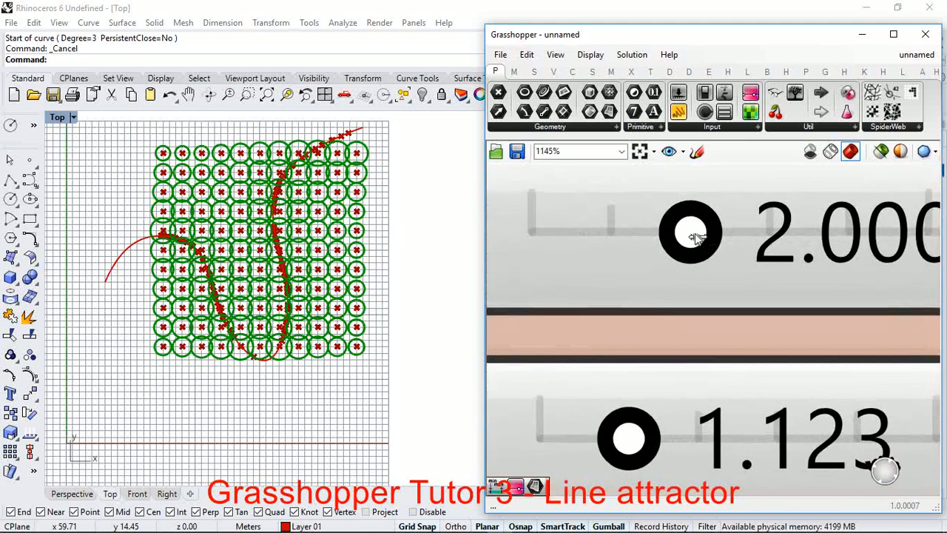
left_click_drag(696, 235, 583, 235)
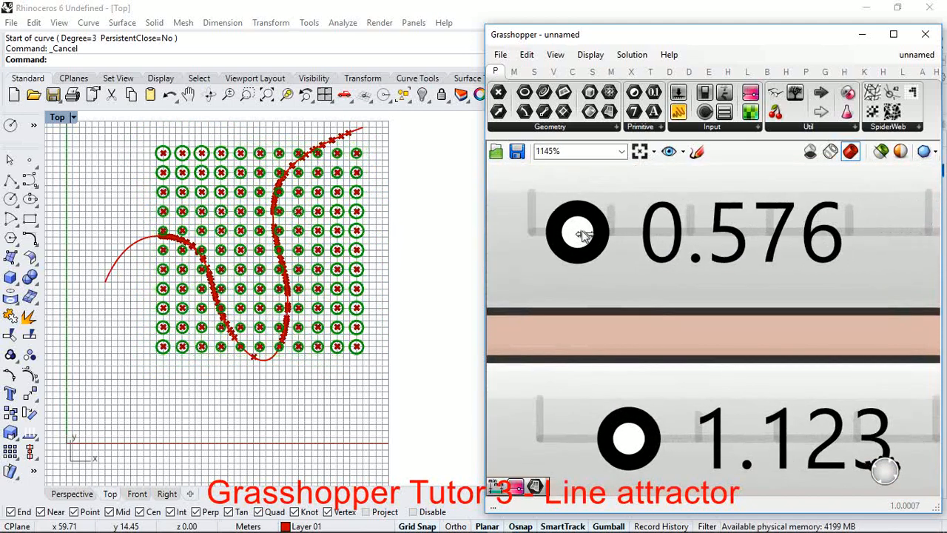
scroll(638, 423, "up", 2)
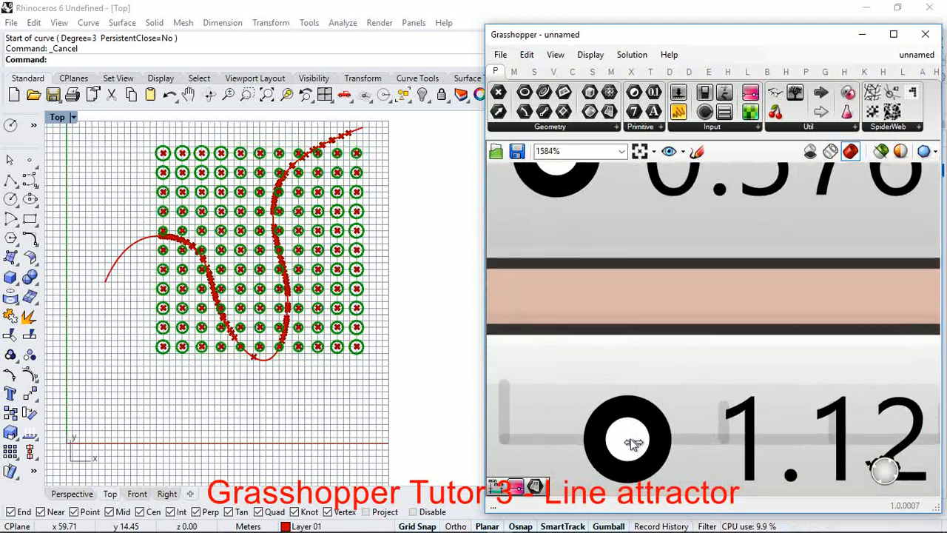
left_click_drag(631, 438, 661, 442)
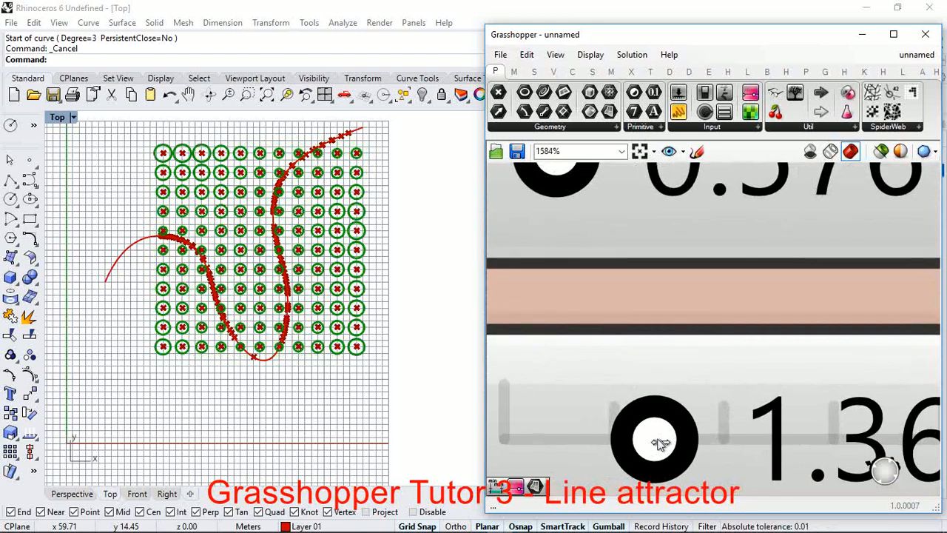
Step: Examine in the Rhino Top view how the circle sizes vary with distance from the attractor curve
scroll(354, 250, "up", 6)
scroll(382, 310, "down", 6)
scroll(287, 248, "up", 4)
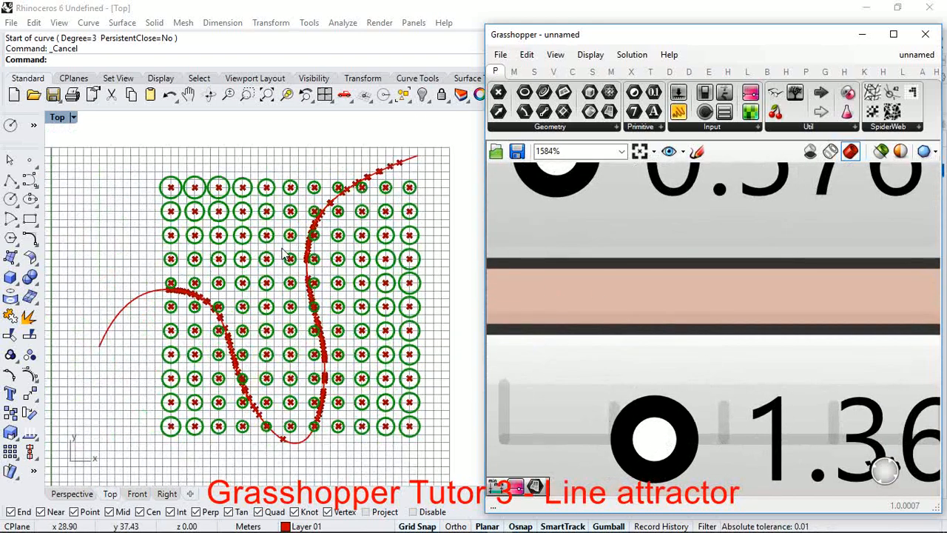
scroll(286, 250, "down", 4)
scroll(317, 222, "up", 4)
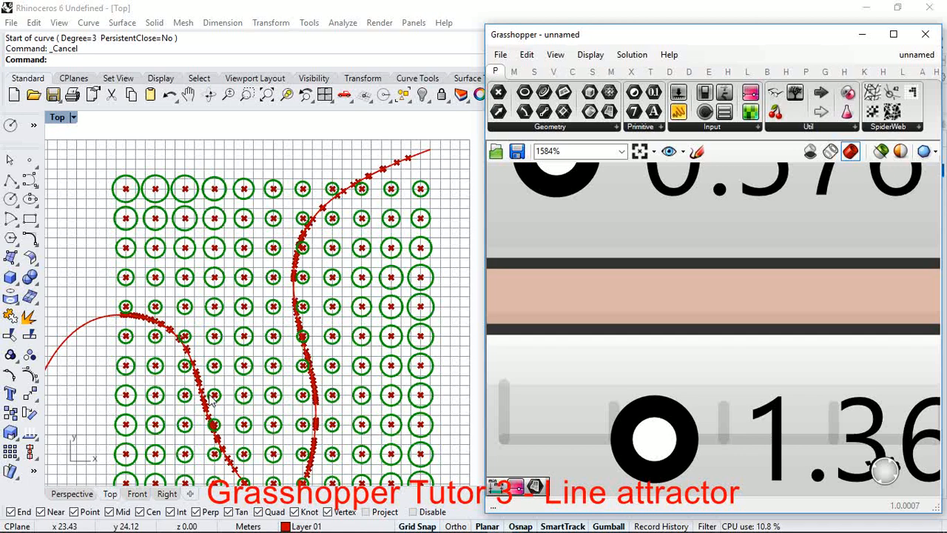
scroll(249, 282, "down", 6)
scroll(245, 383, "up", 8)
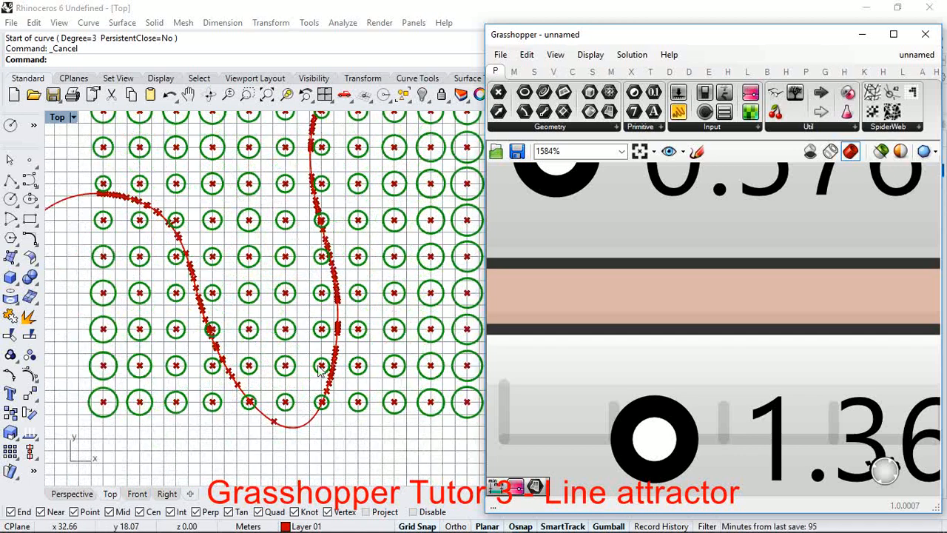
scroll(300, 403, "down", 4)
scroll(285, 392, "up", 3)
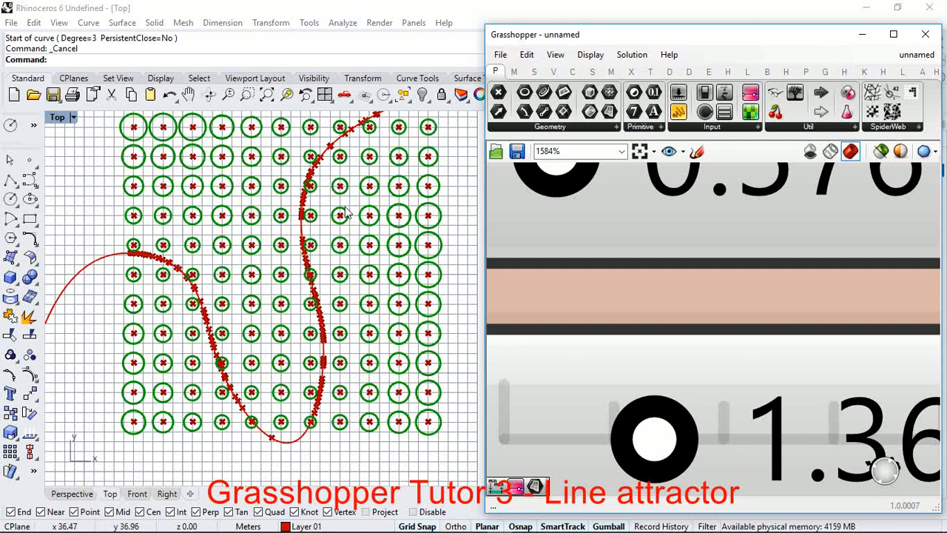
scroll(347, 362, "down", 1)
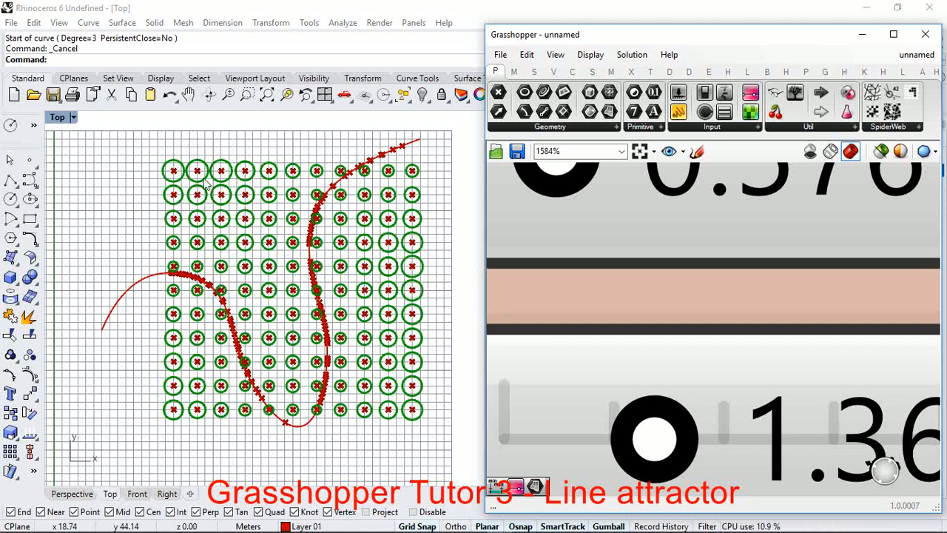
scroll(396, 359, "down", 2)
Step: Reverse the target domain by wiring the 1.369 slider to Construct Domain's A input and the 0.576 slider to B
scroll(672, 393, "down", 8)
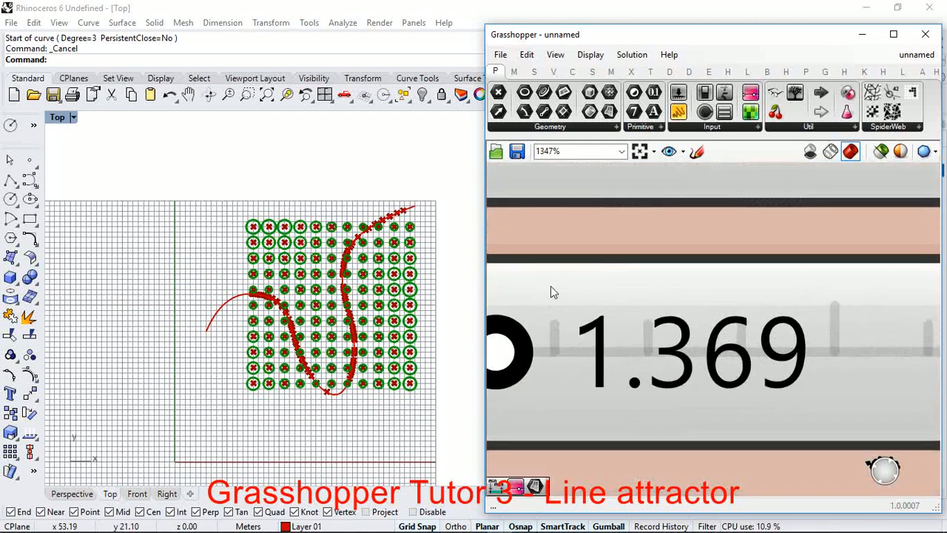
scroll(729, 300, "down", 2)
left_click_drag(855, 277, 858, 287)
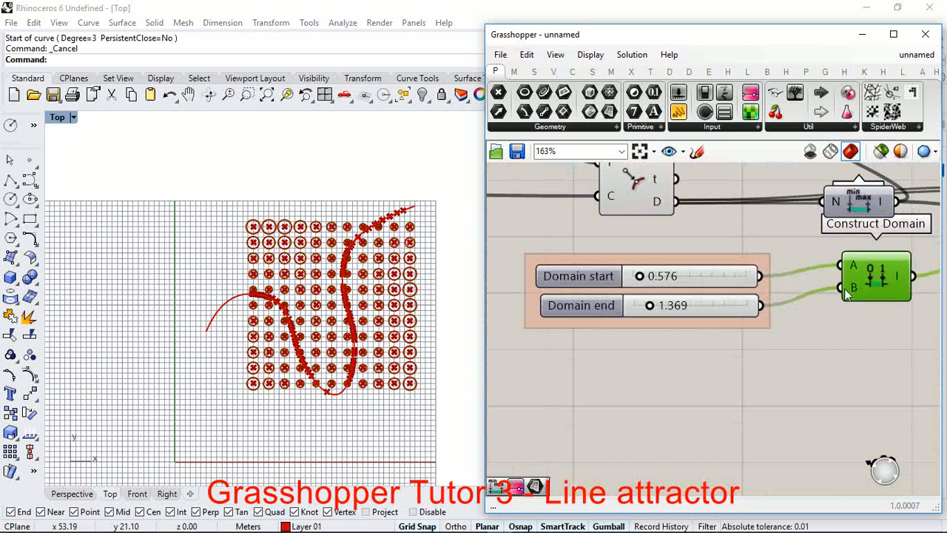
scroll(820, 283, "up", 2)
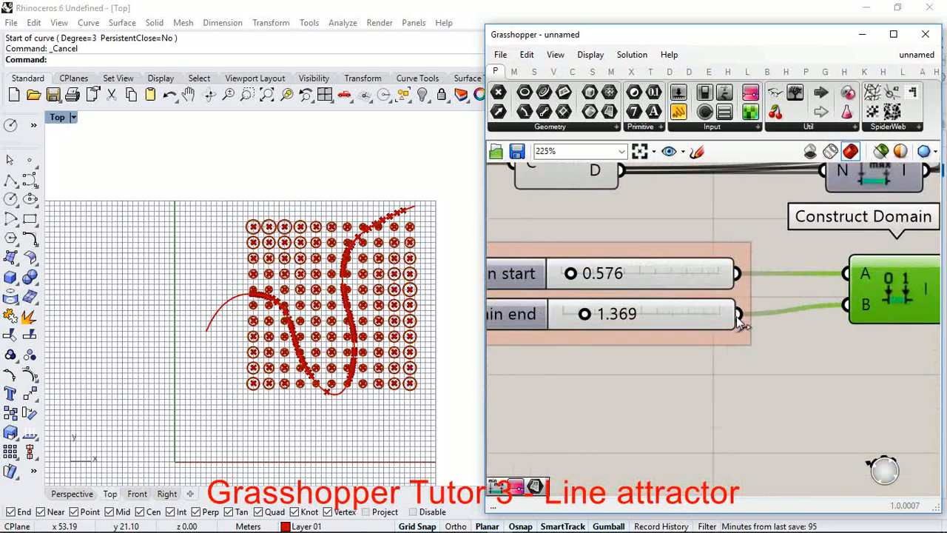
left_click_drag(837, 279, 839, 278)
left_click_drag(742, 274, 839, 305)
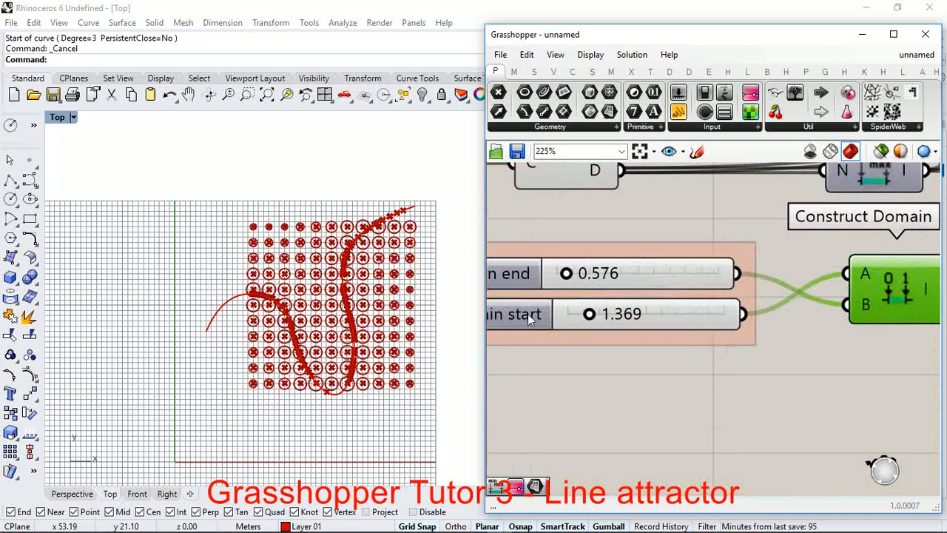
Step: Restore the domain direction by wiring the 0.576 slider to Construct Domain's A input and the 1.369 slider to B
scroll(375, 306, "up", 2)
scroll(377, 305, "up", 1)
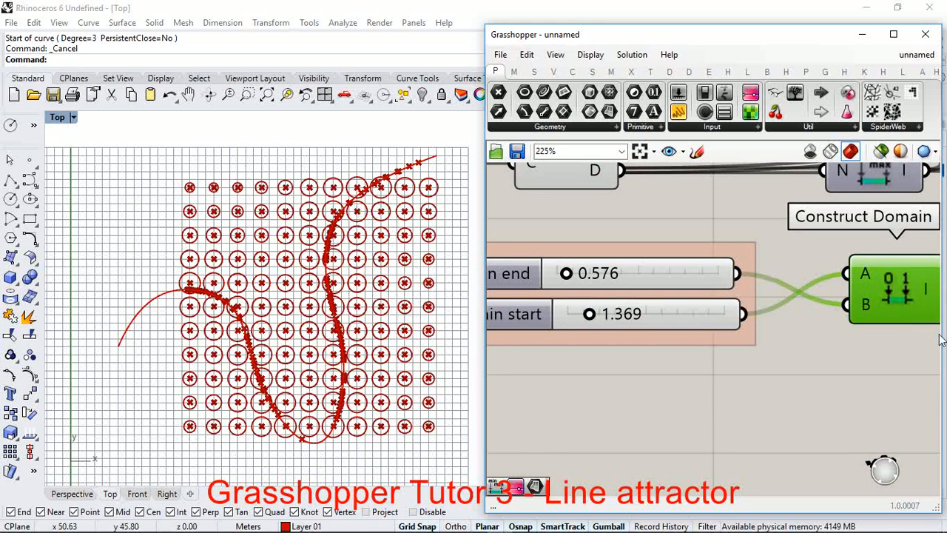
left_click_drag(738, 273, 846, 275)
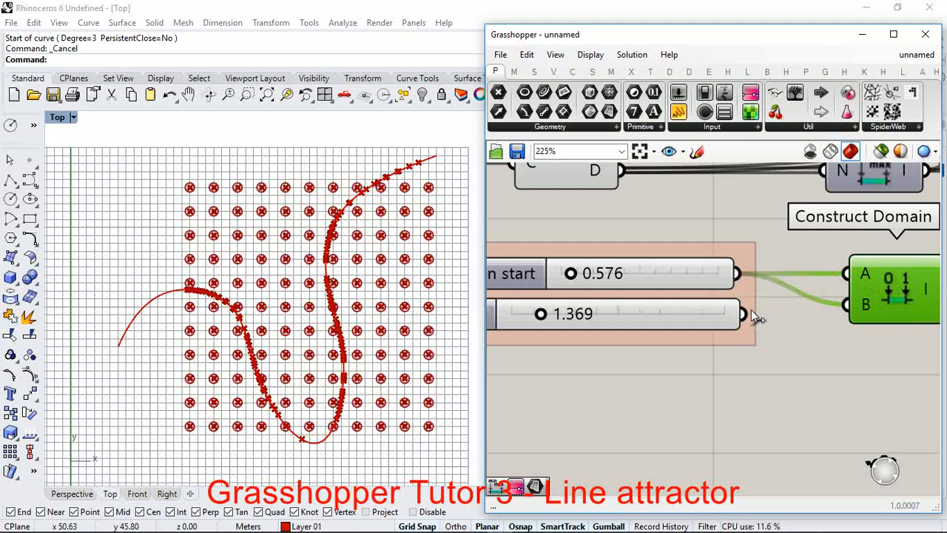
left_click_drag(744, 313, 842, 305)
scroll(291, 352, "up", 4)
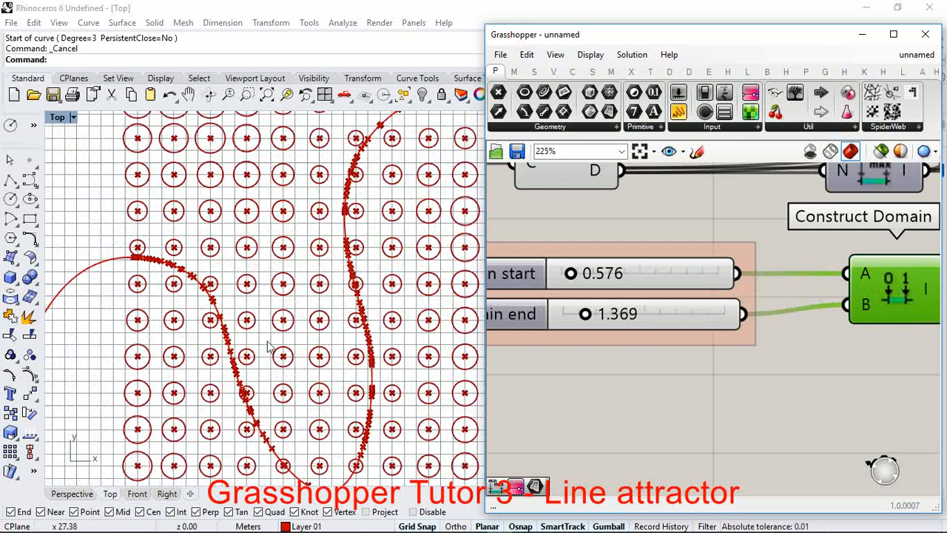
Step: Add a Surface parameter beside the Circle component and wire Circle's C output into it
scroll(226, 332, "down", 4)
scroll(670, 305, "down", 4)
scroll(815, 267, "up", 2)
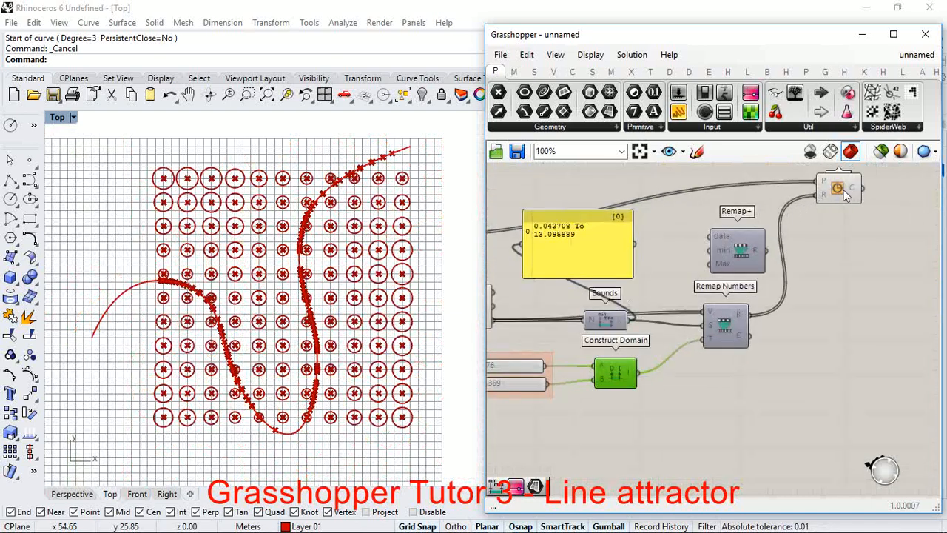
left_click(841, 191)
left_click_drag(843, 191, 843, 190)
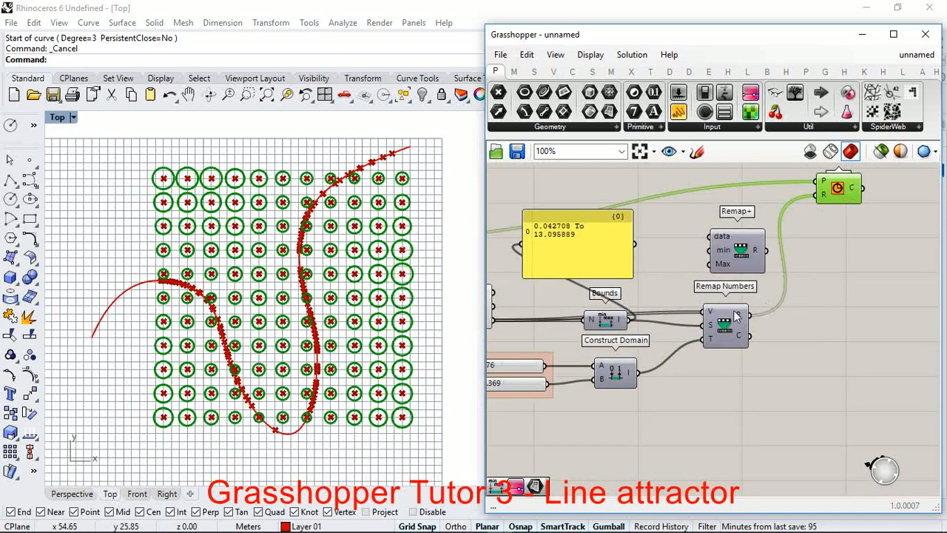
scroll(734, 311, "down", 3)
scroll(847, 255, "up", 3)
double_click(854, 236)
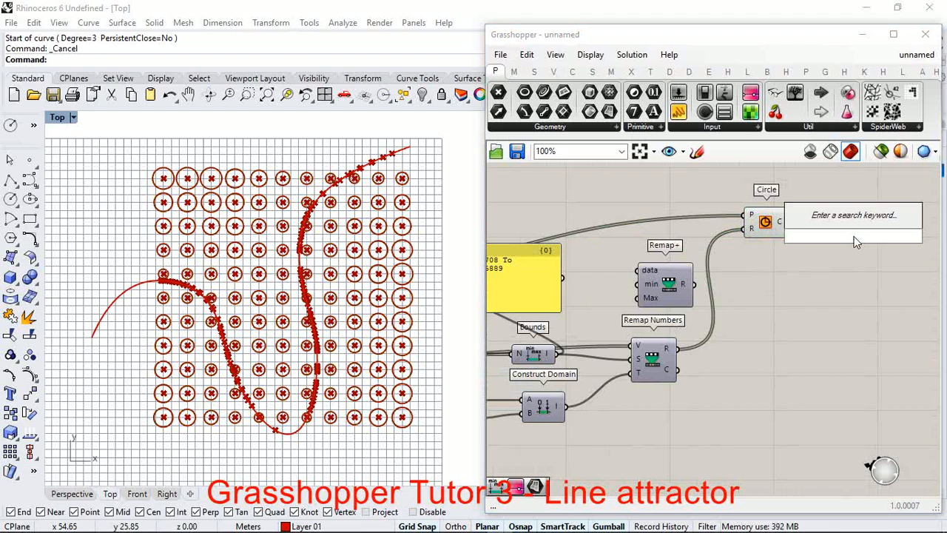
type("surface")
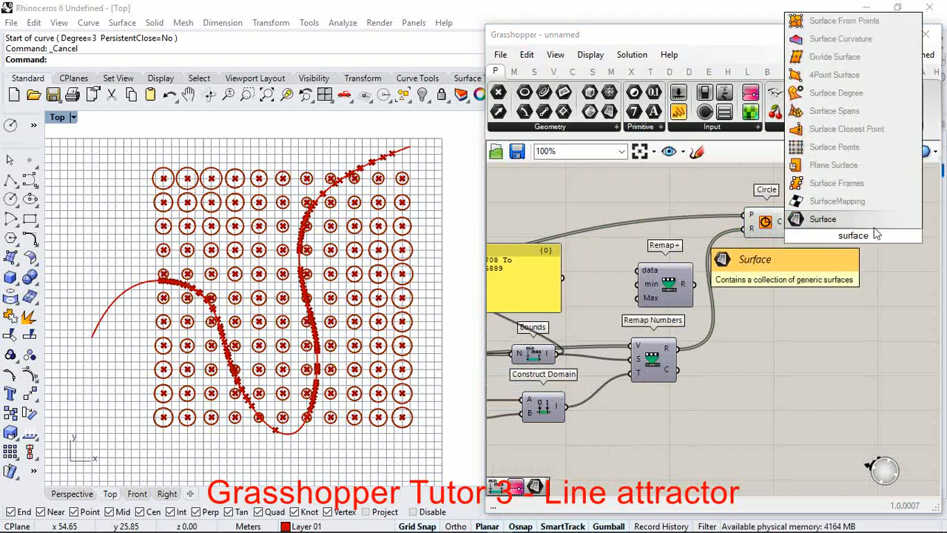
key("Return")
scroll(825, 241, "up", 3)
left_click_drag(785, 217, 852, 223)
scroll(249, 239, "up", 1)
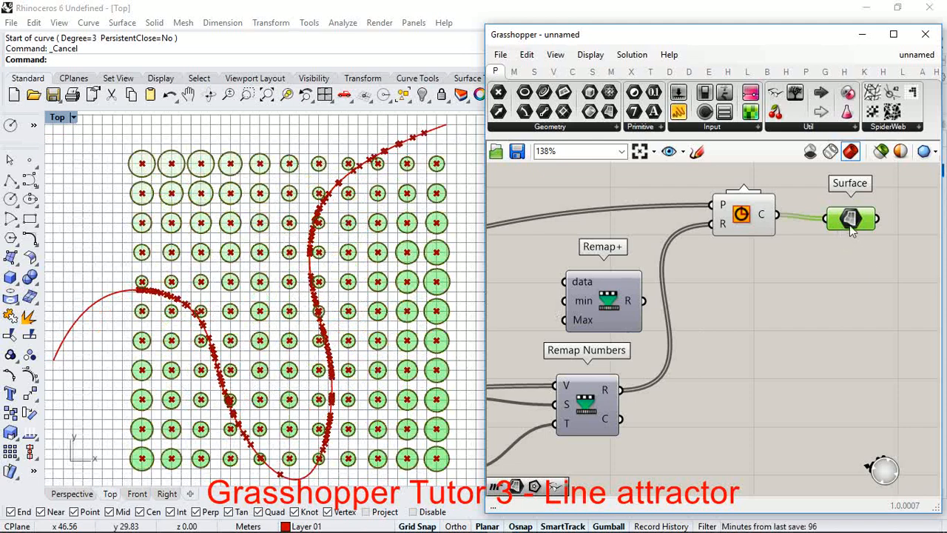
mouse_move(846, 226)
left_mouse_down()
mouse_move(852, 222)
mouse_move(839, 215)
left_mouse_up()
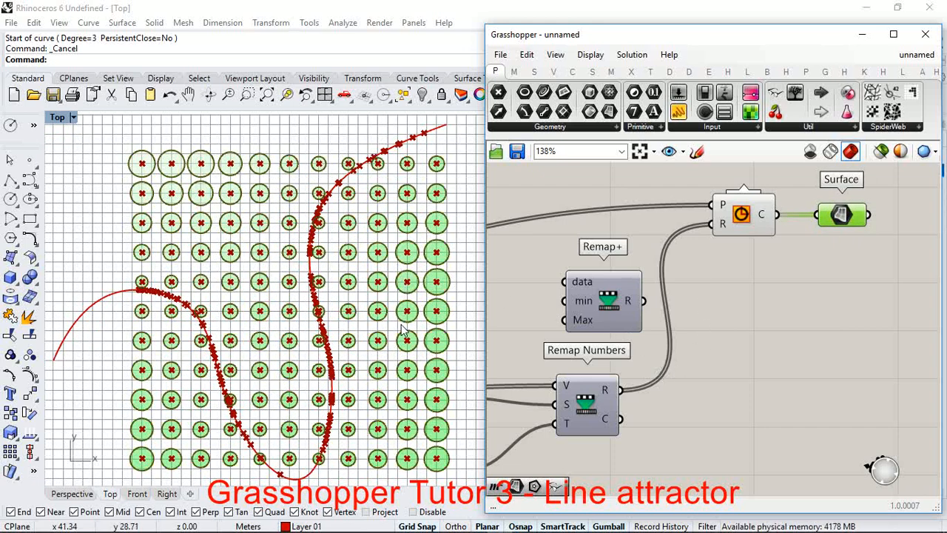
Step: Add an Extrude component and wire the Surface parameter's output into its B input
scroll(721, 246, "down", 2)
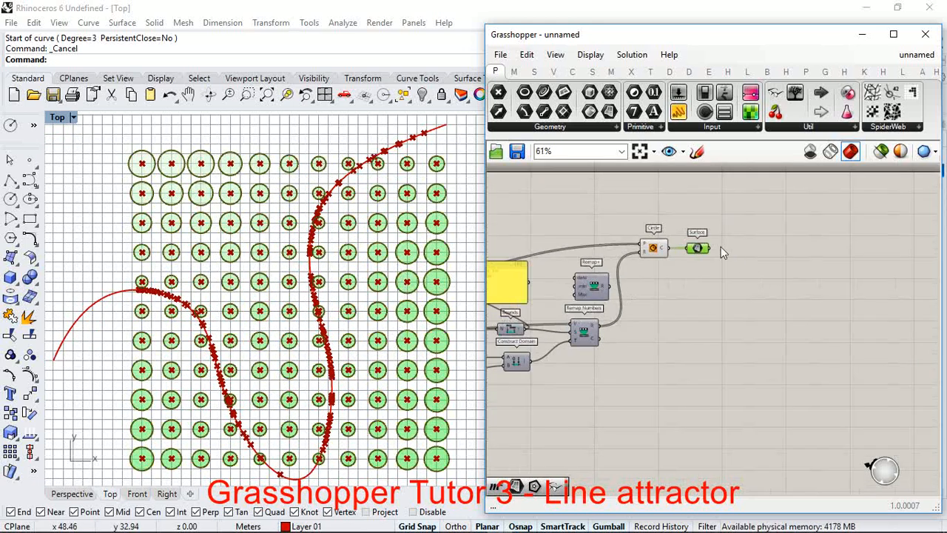
scroll(720, 247, "up", 2)
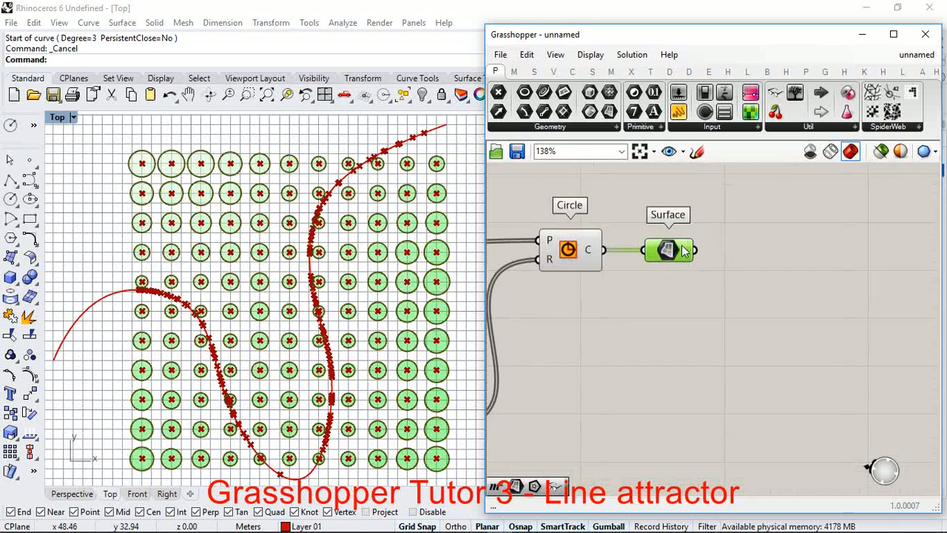
double_click(718, 332)
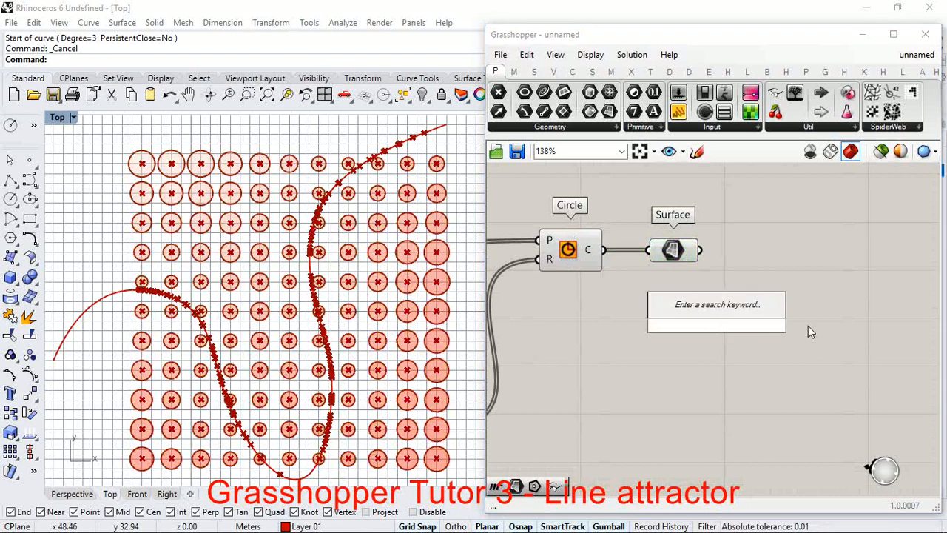
type("extrude")
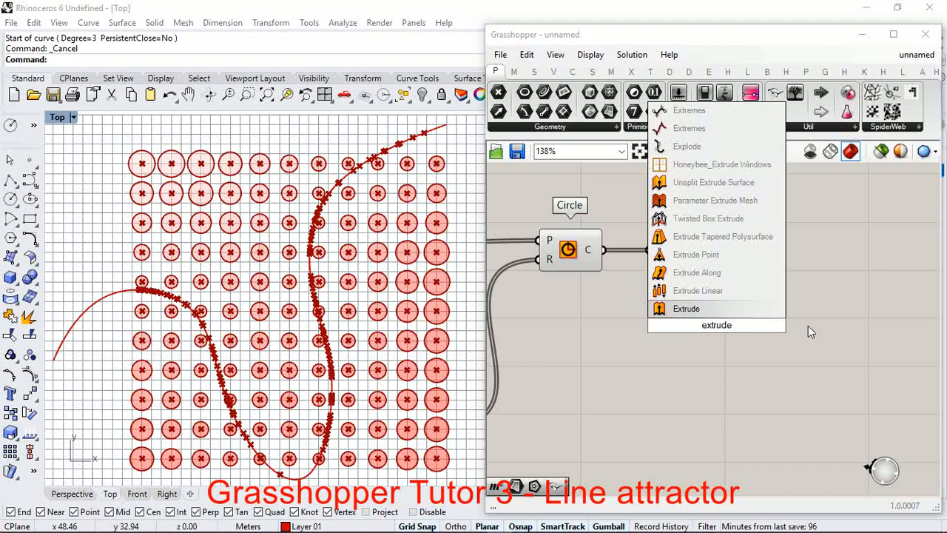
left_click(731, 308)
scroll(761, 277, "up", 4)
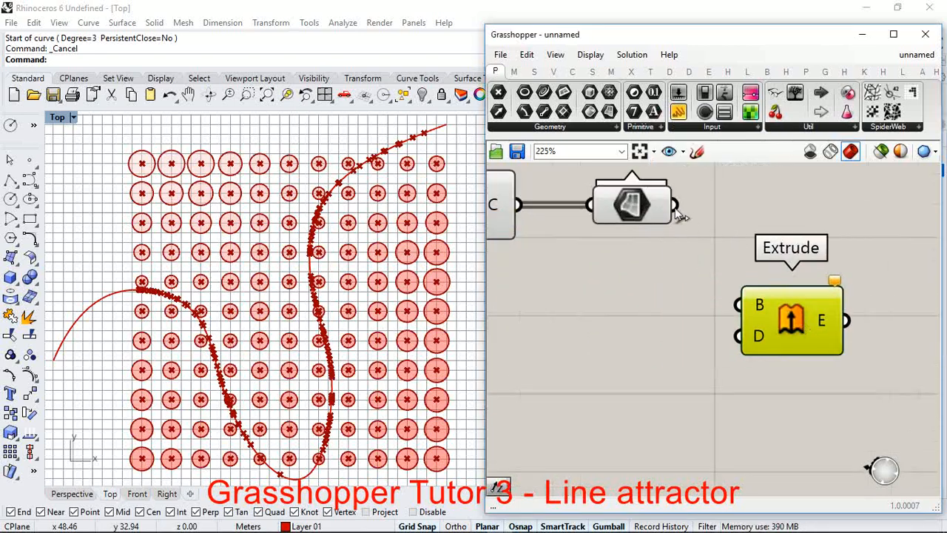
left_click_drag(675, 205, 740, 305)
left_click_drag(752, 351, 756, 318)
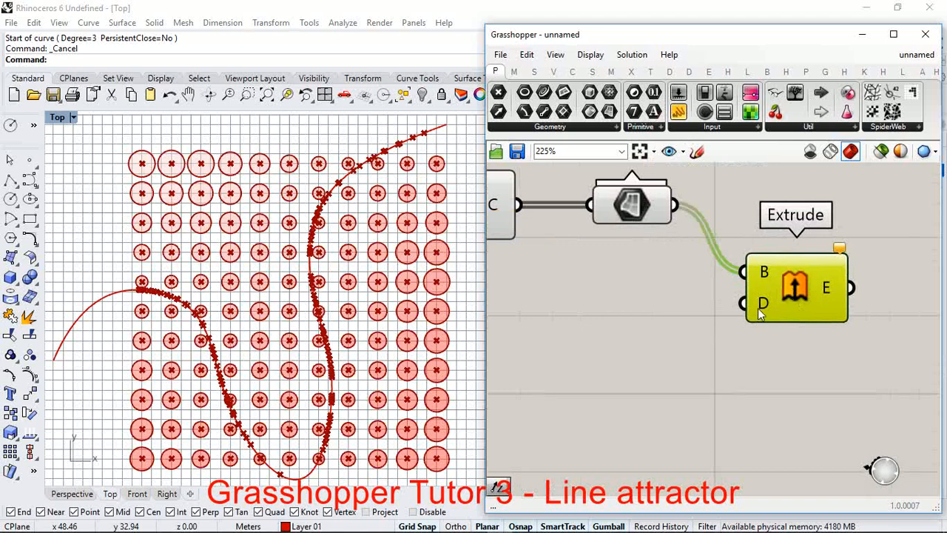
Step: Add a Unit Z vector, wire its V output into Extrude's D input, and align it beside Extrude
double_click(644, 350)
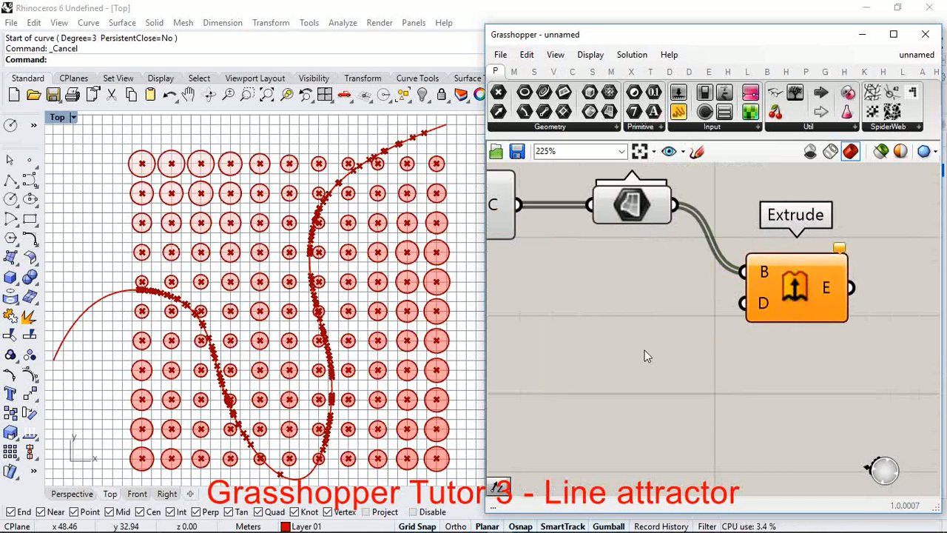
type("z")
left_click(627, 334)
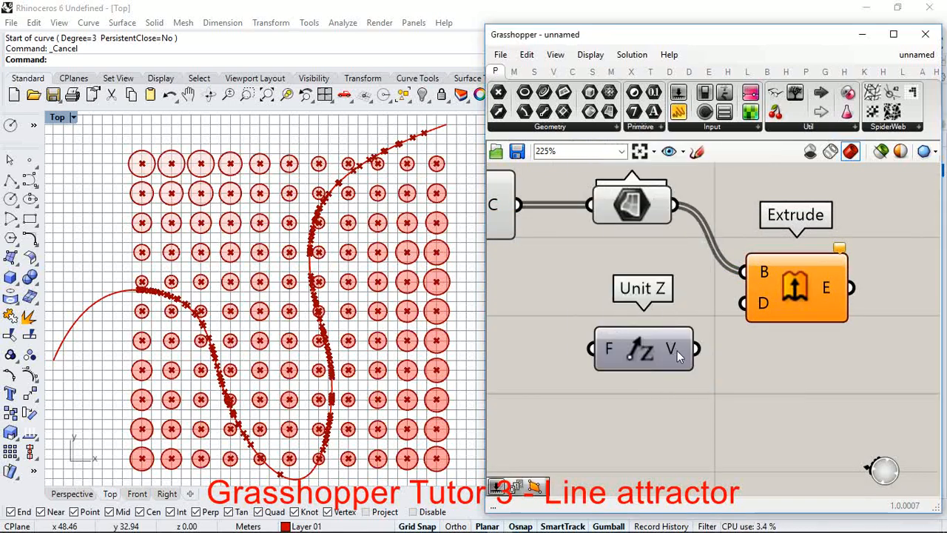
left_click_drag(696, 348, 746, 311)
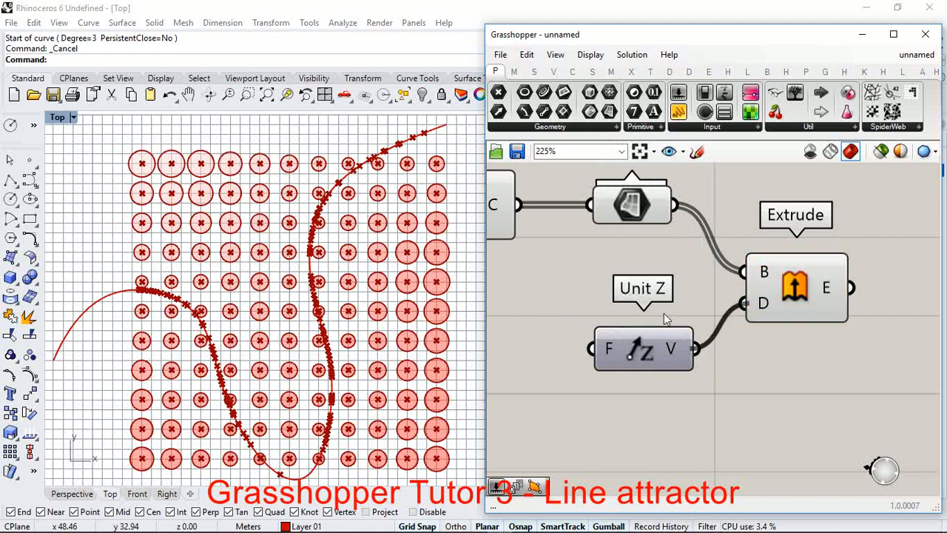
left_click_drag(679, 334, 695, 289)
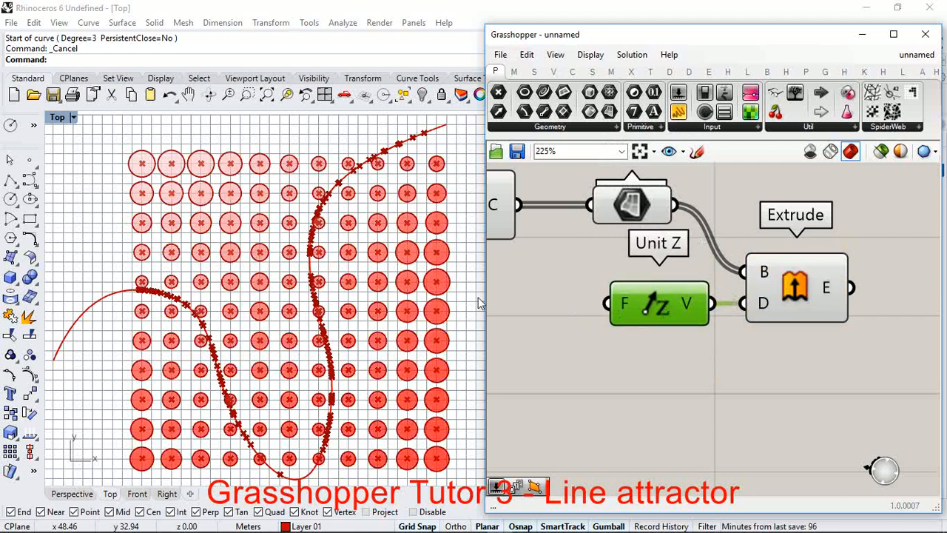
Step: Switch Rhino from Top to a maximized Perspective viewport and examine the extruded cylinders from several angles
double_click(55, 119)
double_click(420, 119)
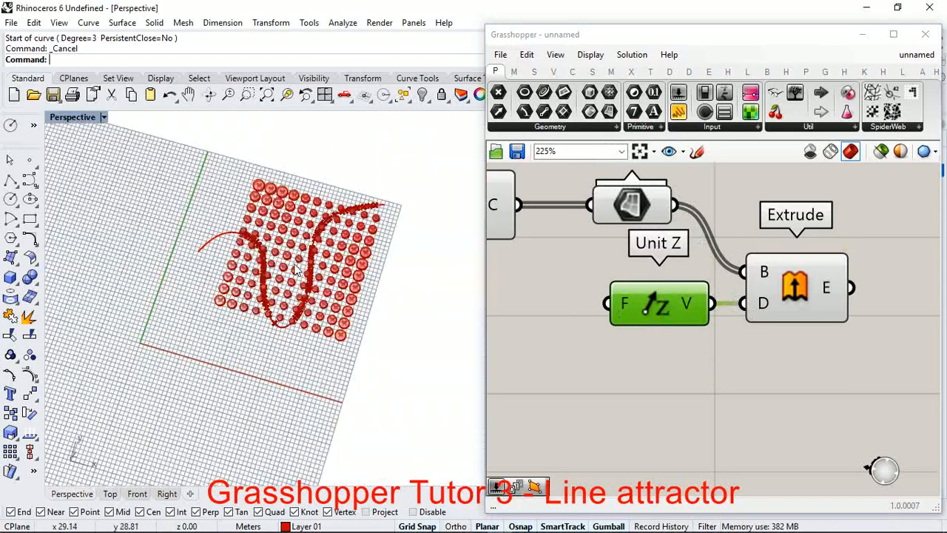
scroll(294, 266, "up", 5)
scroll(296, 269, "down", 5)
right_click_drag(361, 321, 306, 330)
scroll(344, 306, "up", 12)
scroll(324, 271, "down", 5)
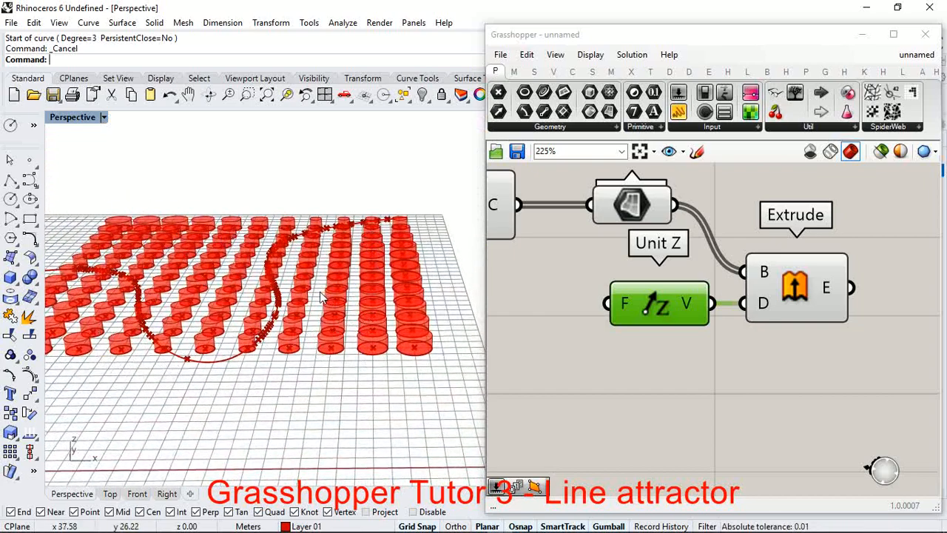
scroll(321, 299, "up", 5)
right_click_drag(323, 321, 299, 293)
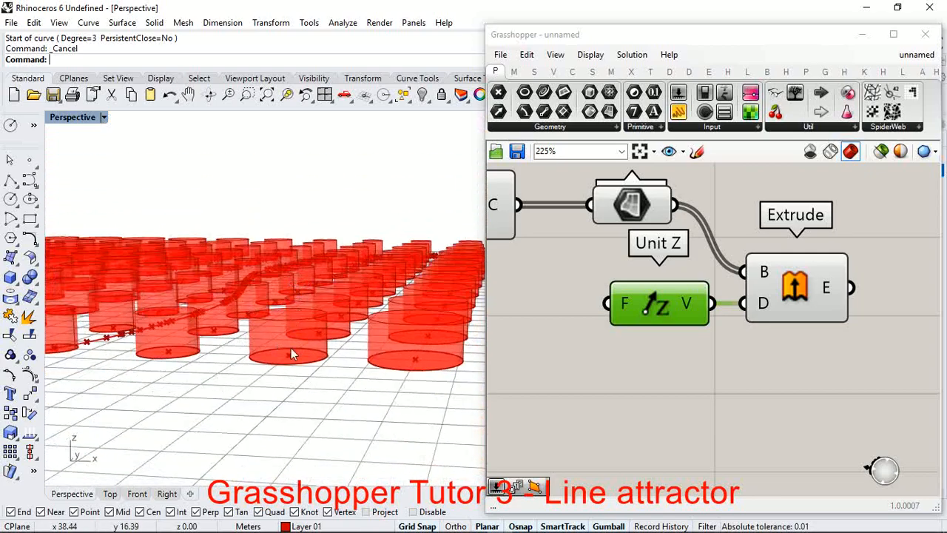
right_click_drag(290, 347, 308, 318)
scroll(716, 305, "down", 1)
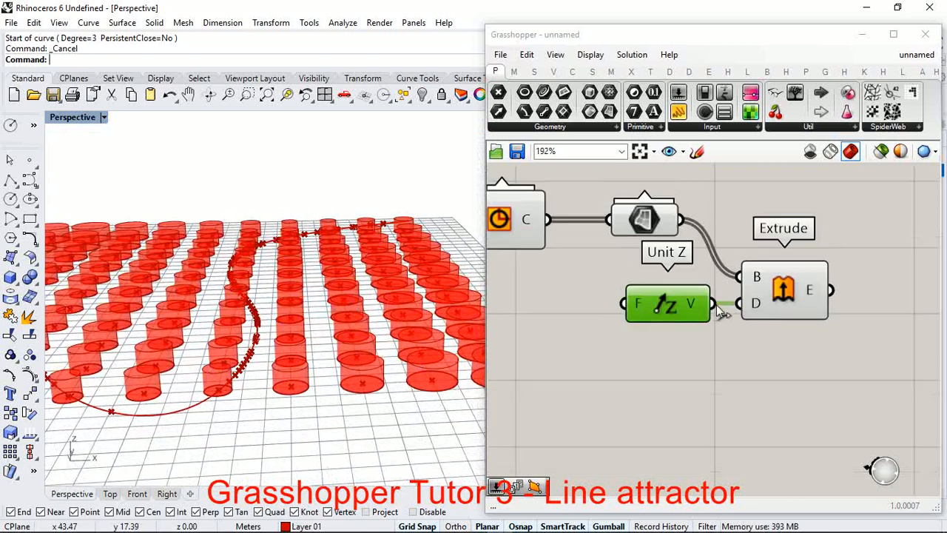
Step: Wire Remap Numbers' R output into Unit Z's F input so the extrusion heights follow the remapped distances
scroll(728, 305, "down", 5)
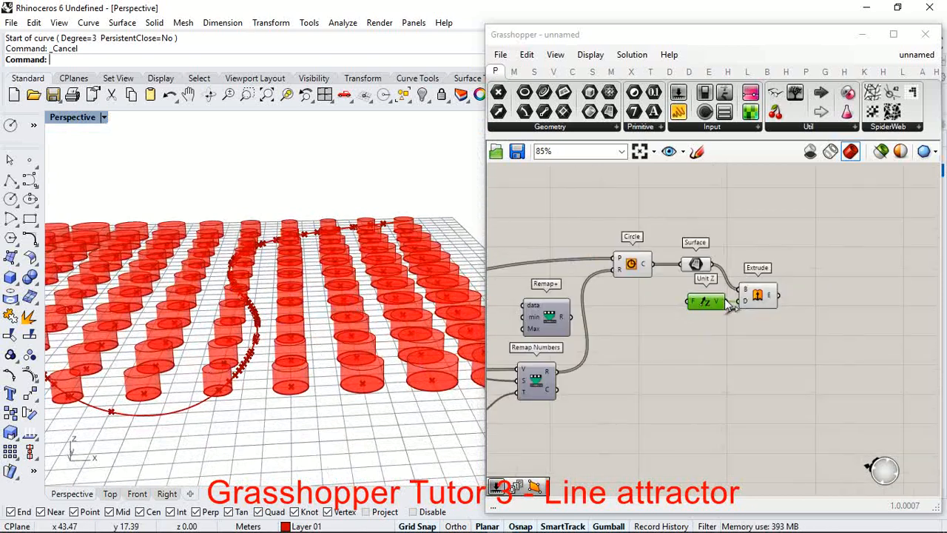
left_click_drag(562, 370, 690, 302)
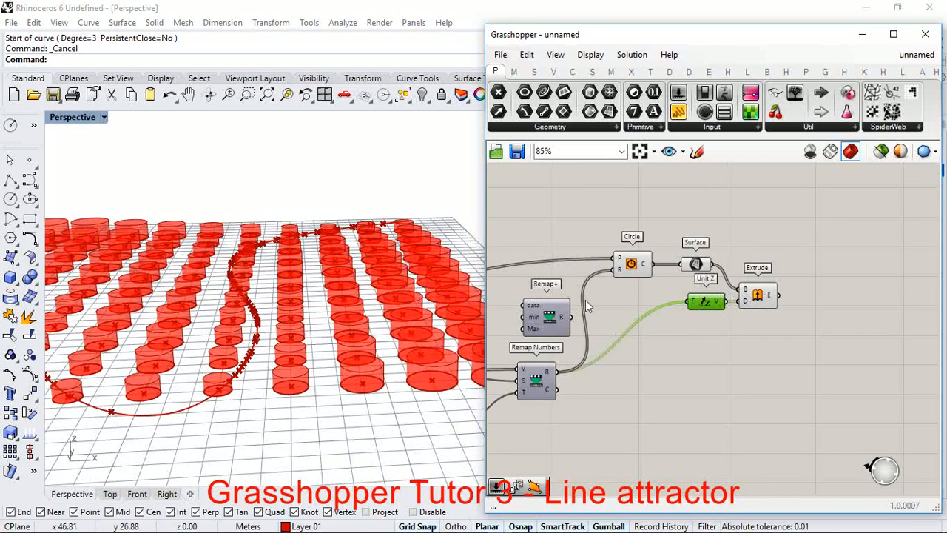
right_click_drag(377, 313, 359, 340)
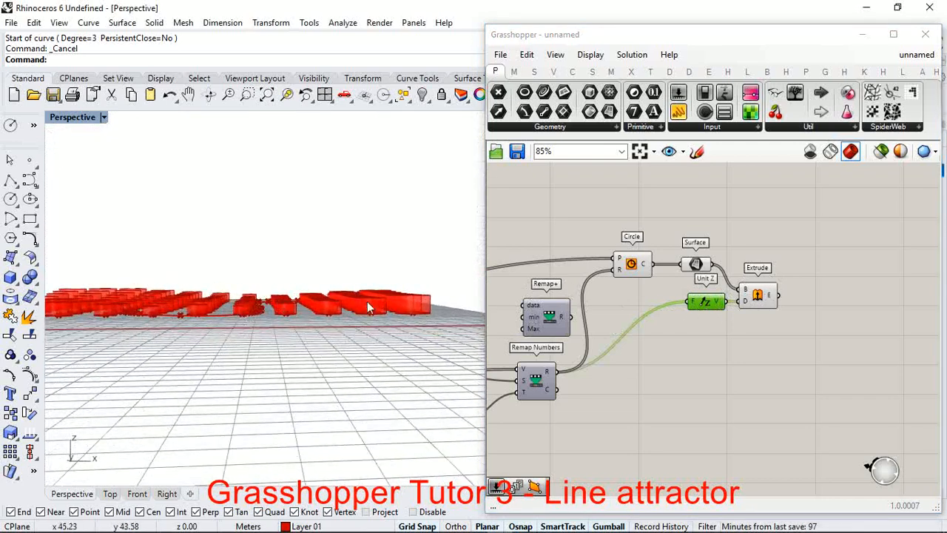
Step: Add a second Remap+ component below Remap Numbers
scroll(629, 360, "down", 3)
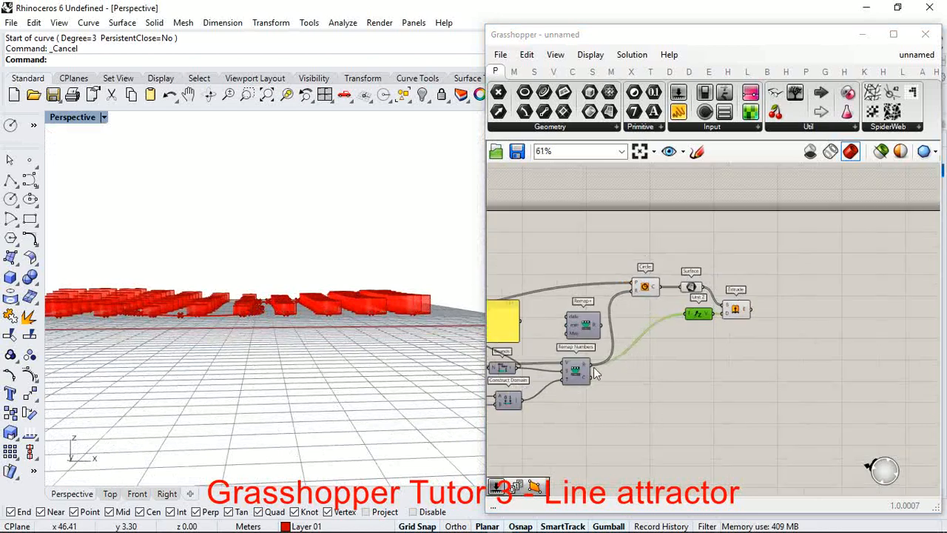
scroll(681, 350, "up", 3)
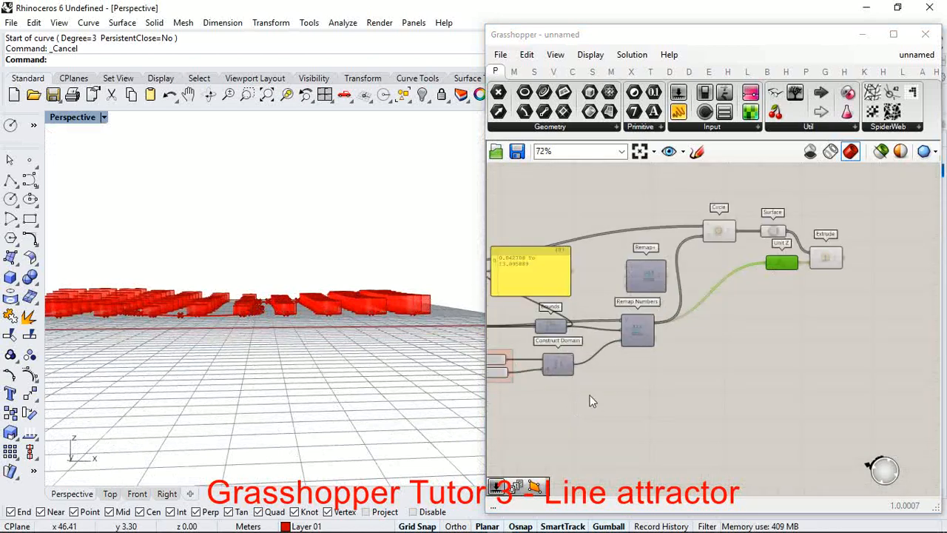
double_click(633, 425)
type("re")
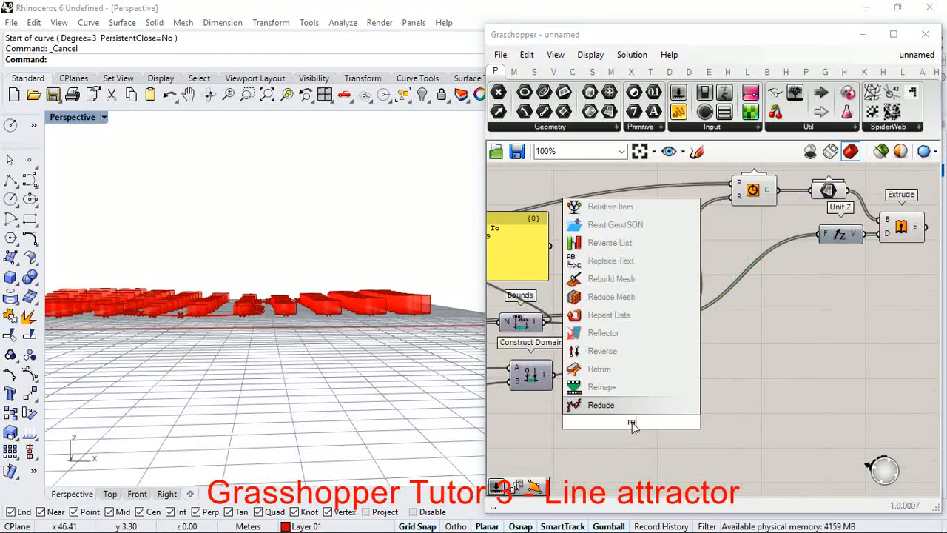
type("map")
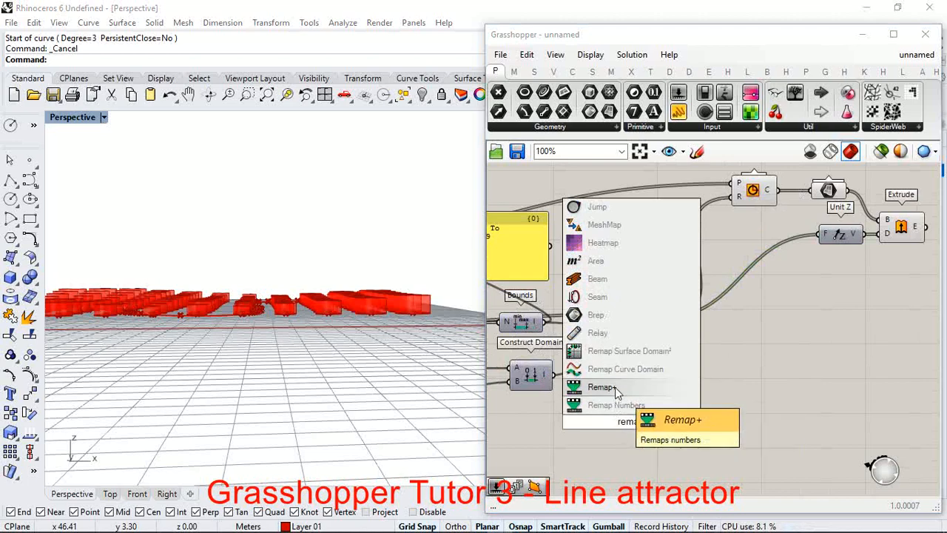
left_click(615, 387)
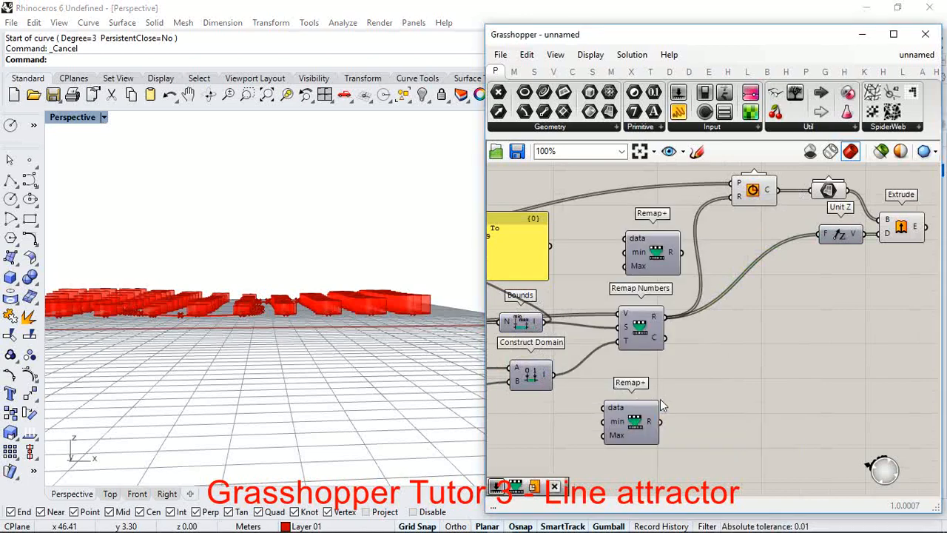
Step: Add a number slider with the value 3 beside the new Remap+ component's inputs
scroll(643, 391, "up", 3)
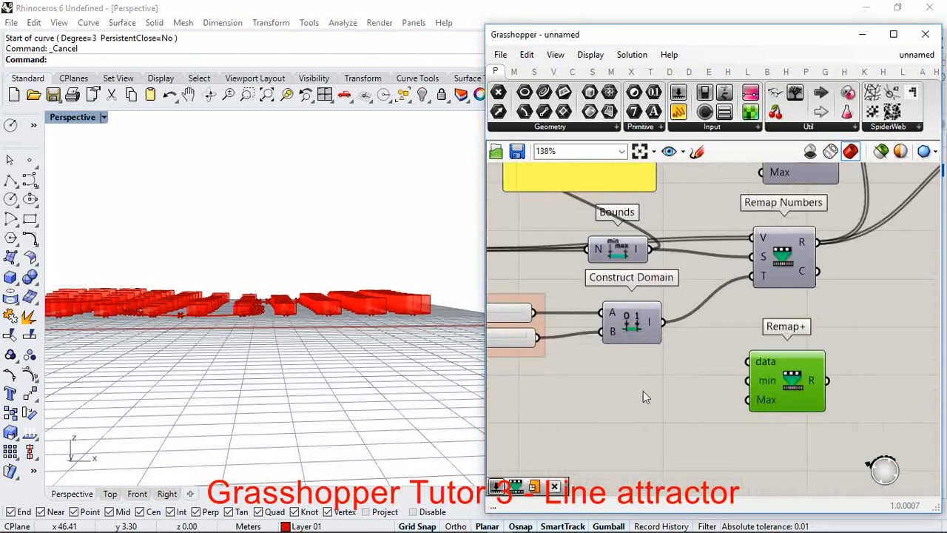
double_click(643, 391)
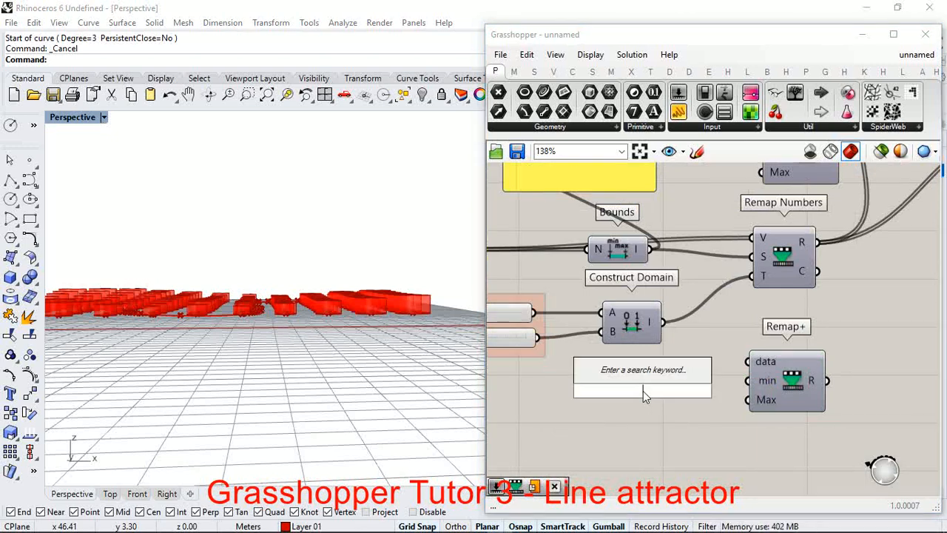
type("2")
key("BackSpace")
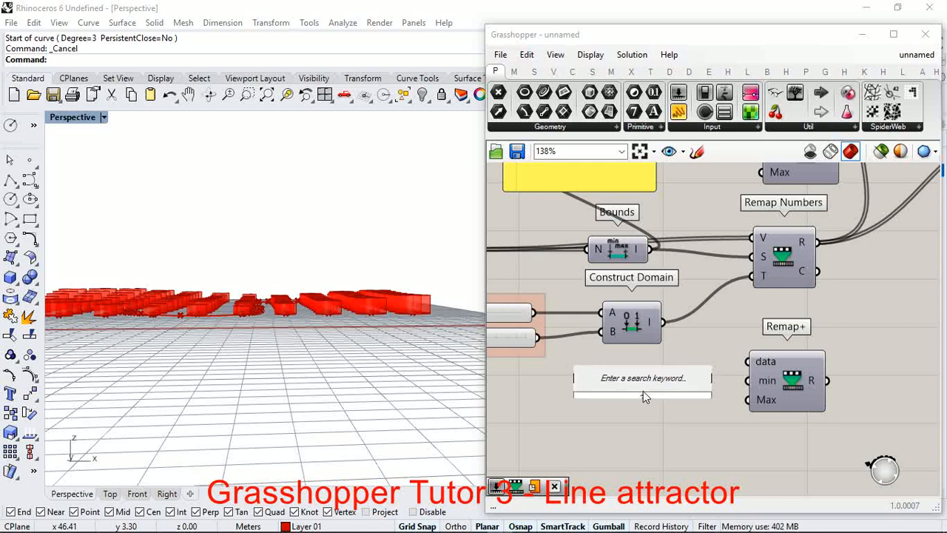
type("3")
key("Return")
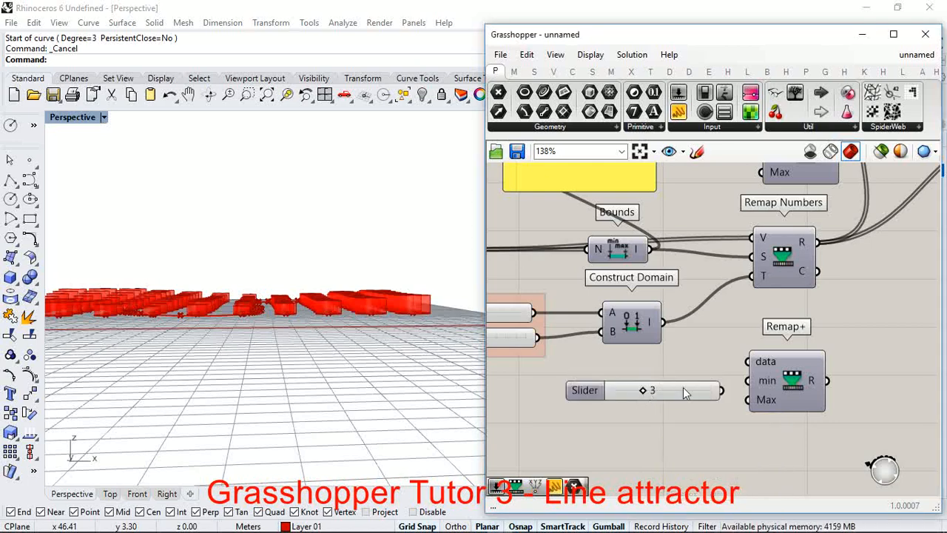
Step: Duplicate the number slider below the original and set the copy's value to 9
left_click_drag(686, 391, 734, 418)
scroll(639, 419, "up", 3)
scroll(694, 398, "down", 3)
scroll(662, 370, "up", 2)
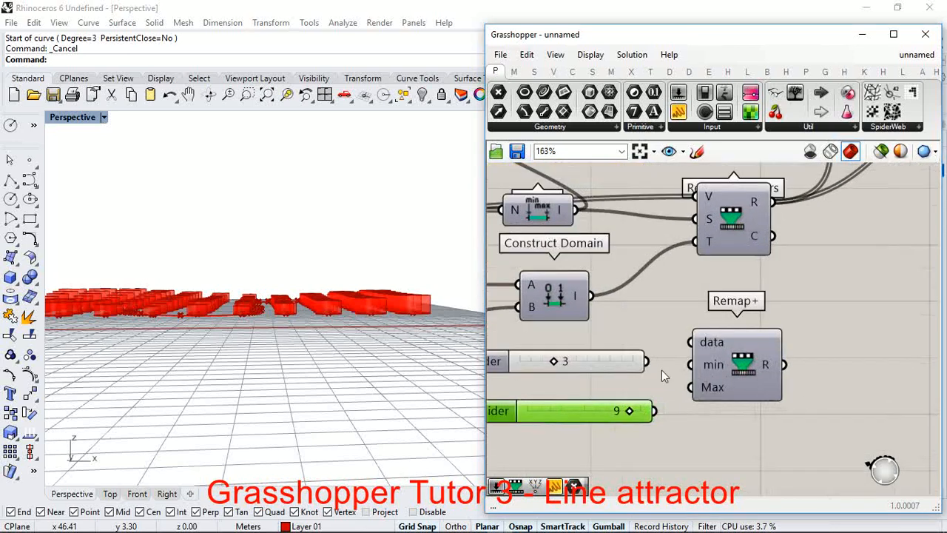
Step: Wire the sliders 3 and 9 into the lower Remap+ component's min and Max, and Curve Closest Point's D output into data
left_click_drag(647, 362, 690, 364)
left_click_drag(654, 411, 689, 387)
scroll(814, 392, "down", 4)
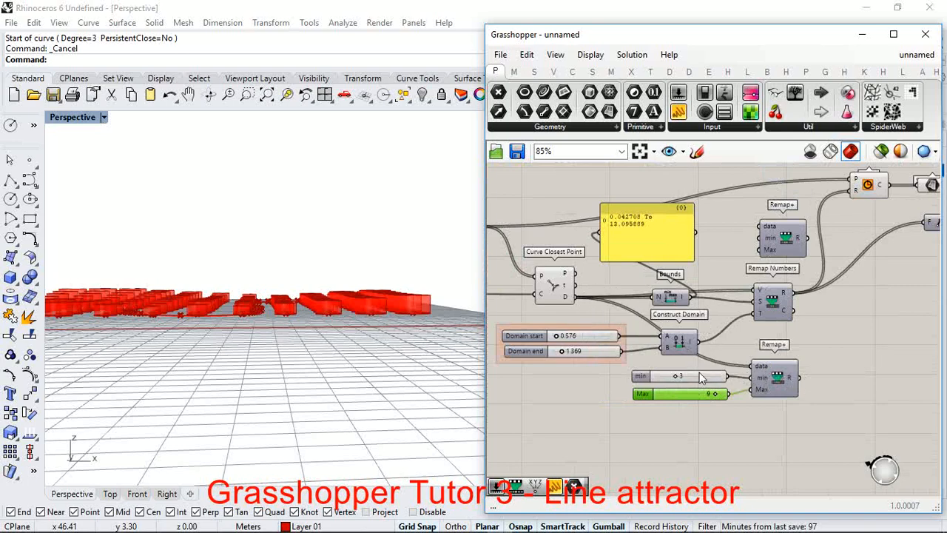
Step: Replace Unit Z's F input with the R output of the lower Remap+ component
scroll(699, 373, "down", 3)
scroll(821, 326, "up", 3)
scroll(847, 311, "up", 1)
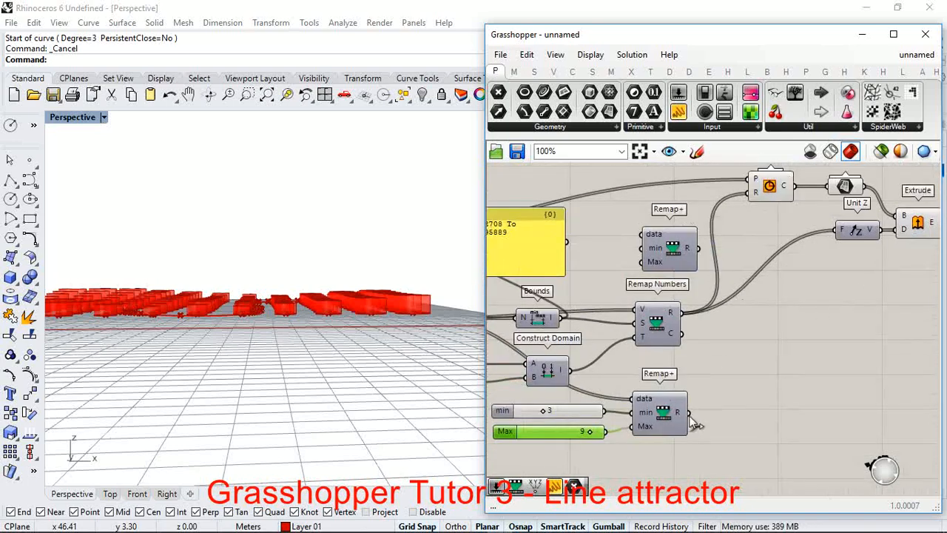
left_click_drag(691, 419, 793, 267)
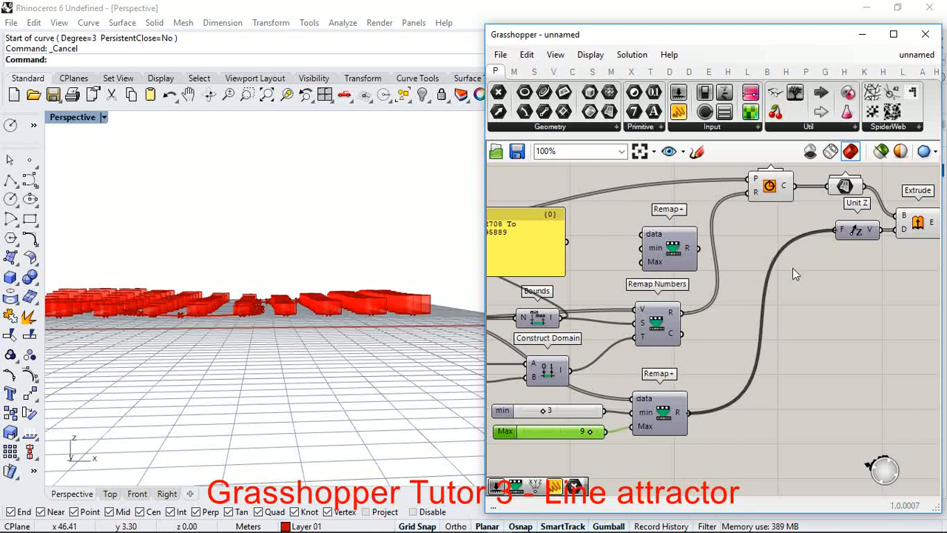
Step: Examine the extruded cylinders' varying heights along the attractor curve from several angles in the Perspective viewport
right_click_drag(302, 301, 209, 347)
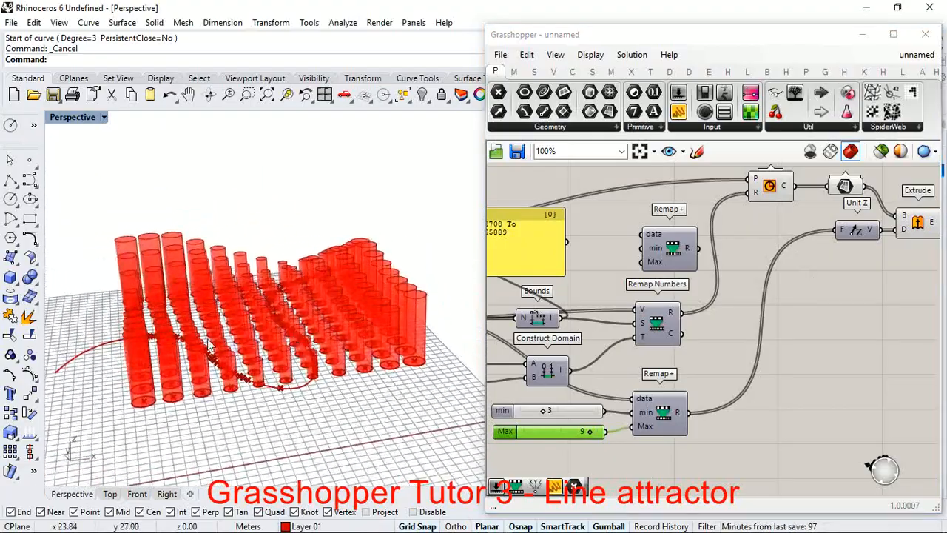
right_click_drag(270, 314, 335, 348)
right_click_drag(286, 367, 205, 437)
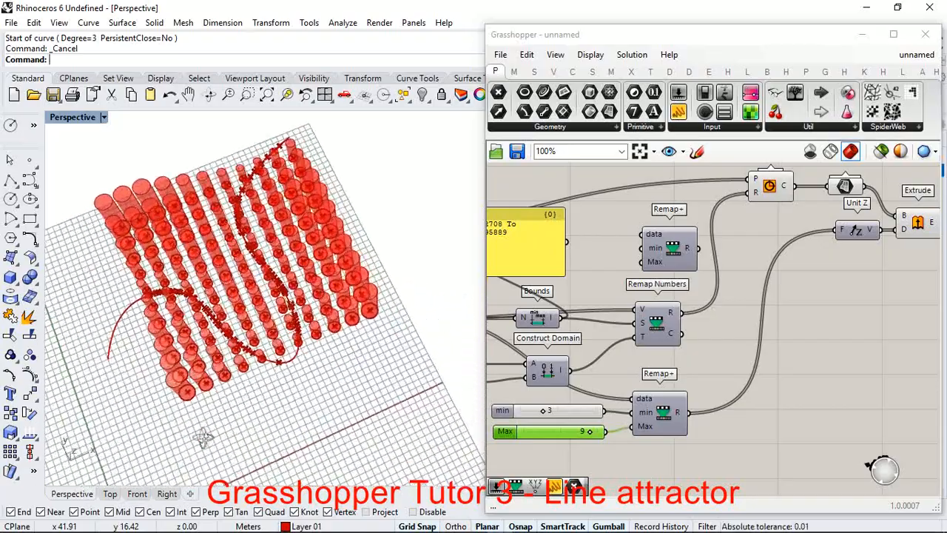
scroll(283, 384, "down", 5)
scroll(304, 325, "up", 9)
scroll(345, 333, "down", 8)
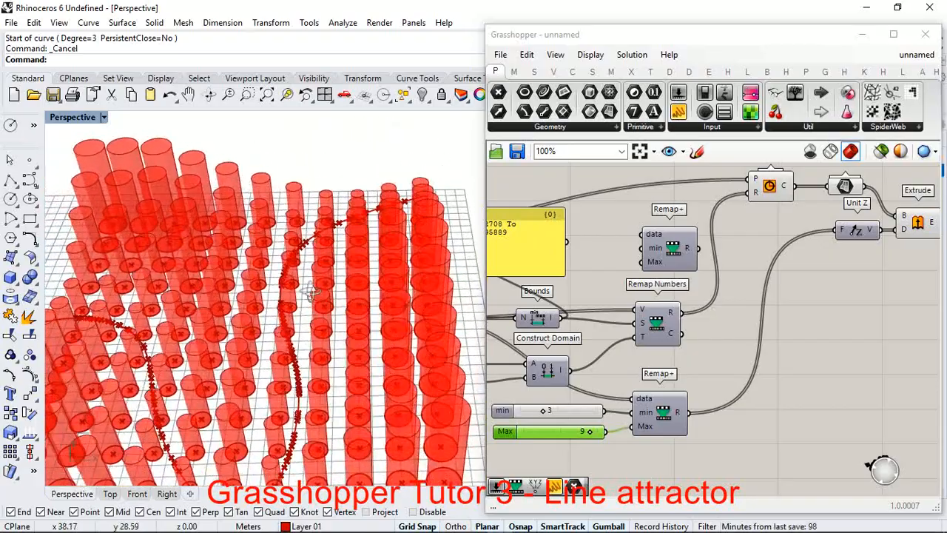
right_click_drag(352, 330, 440, 331)
scroll(363, 299, "up", 3)
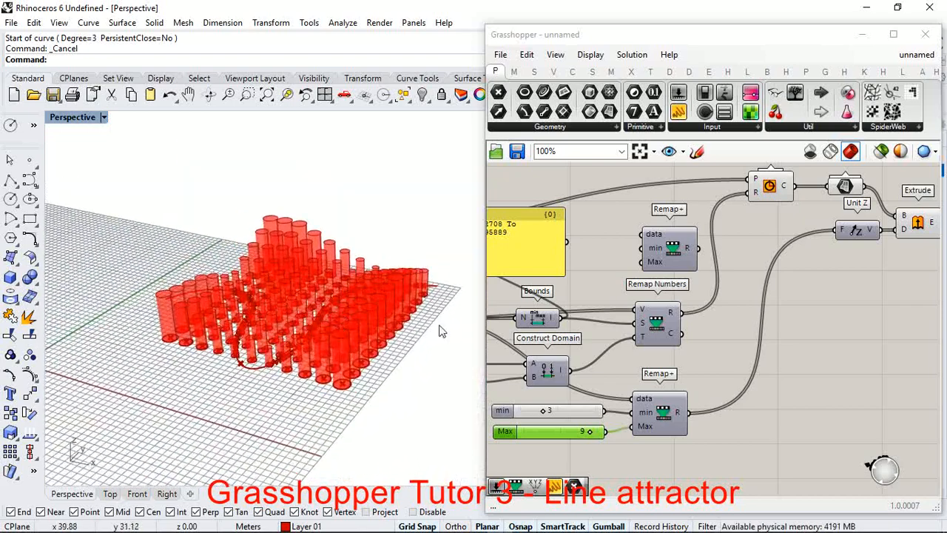
scroll(718, 311, "down", 2)
scroll(757, 284, "up", 3)
Step: Bake the Extrude component's E output onto Layer 02 with the colour set by layer
left_click(816, 280)
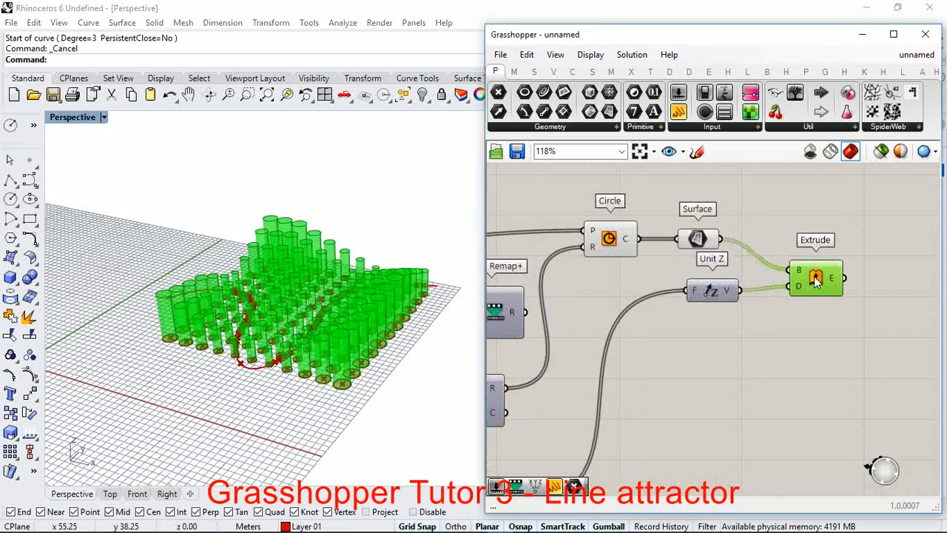
scroll(437, 325, "up", 3)
right_click_drag(468, 323, 317, 353)
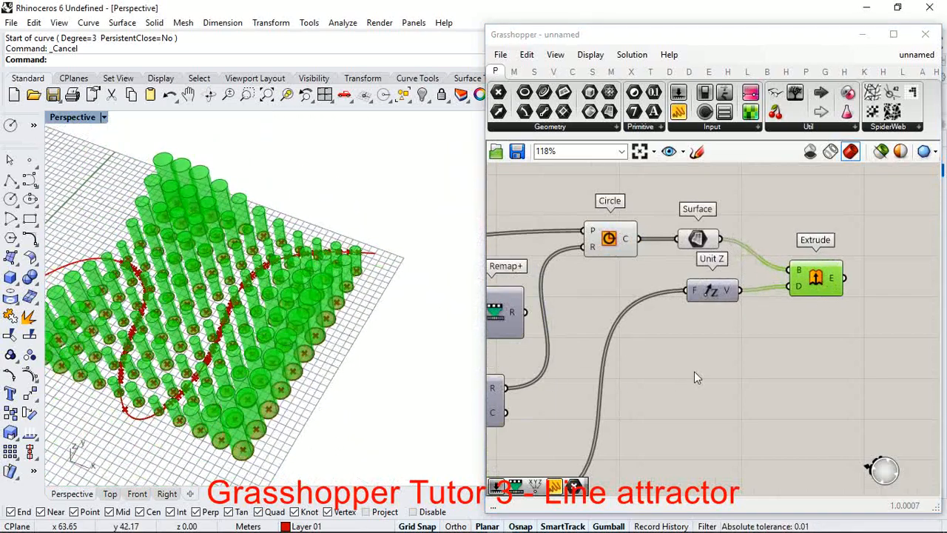
scroll(833, 285, "up", 3)
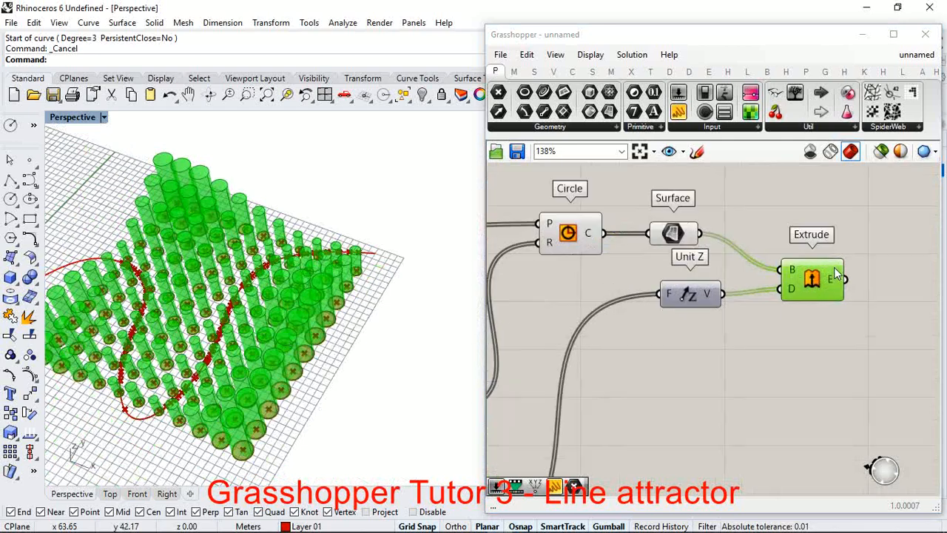
mouse_move(829, 289)
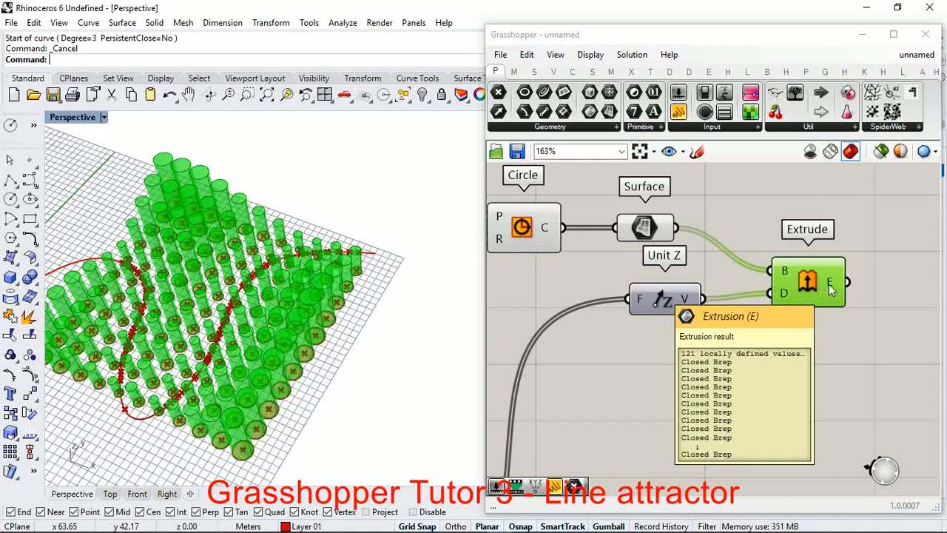
scroll(710, 281, "down", 4)
scroll(774, 287, "up", 4)
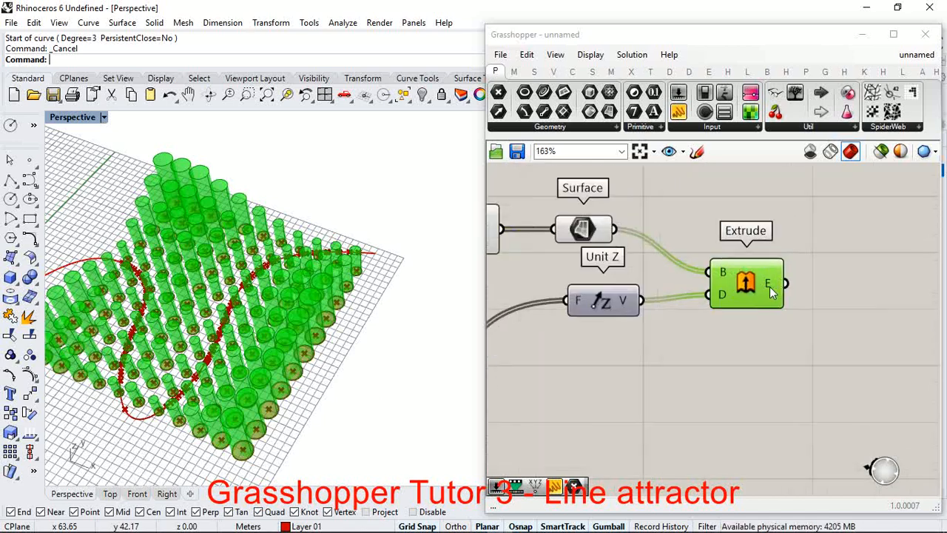
right_click(770, 287)
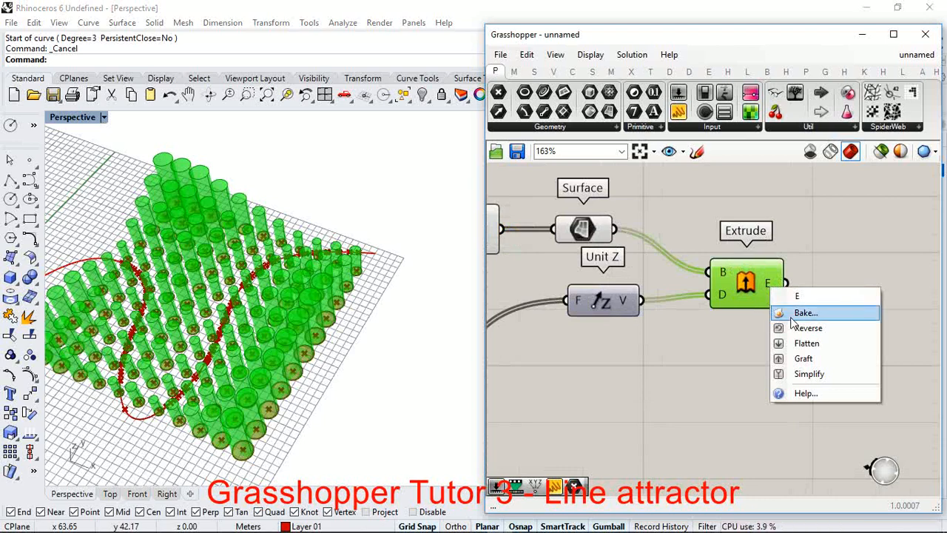
left_click(791, 313)
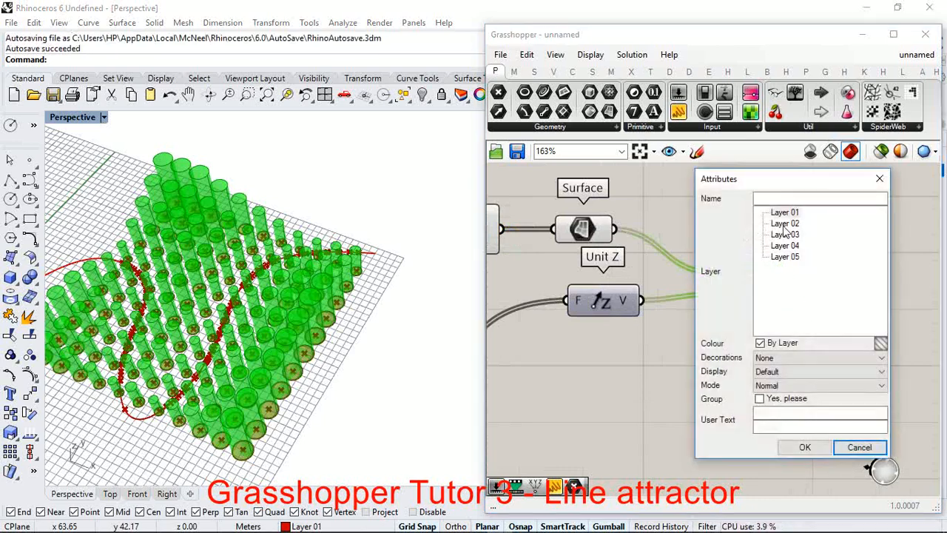
left_click(785, 224)
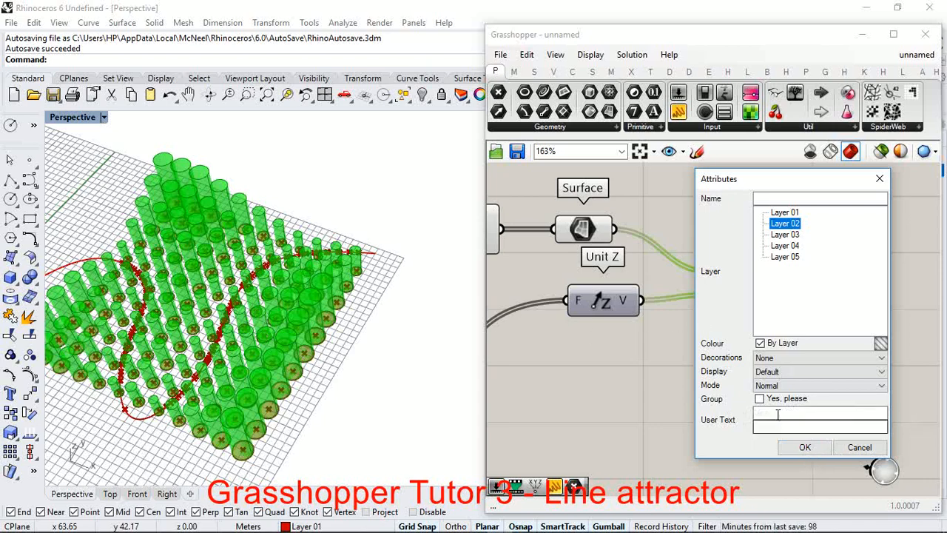
left_click(805, 447)
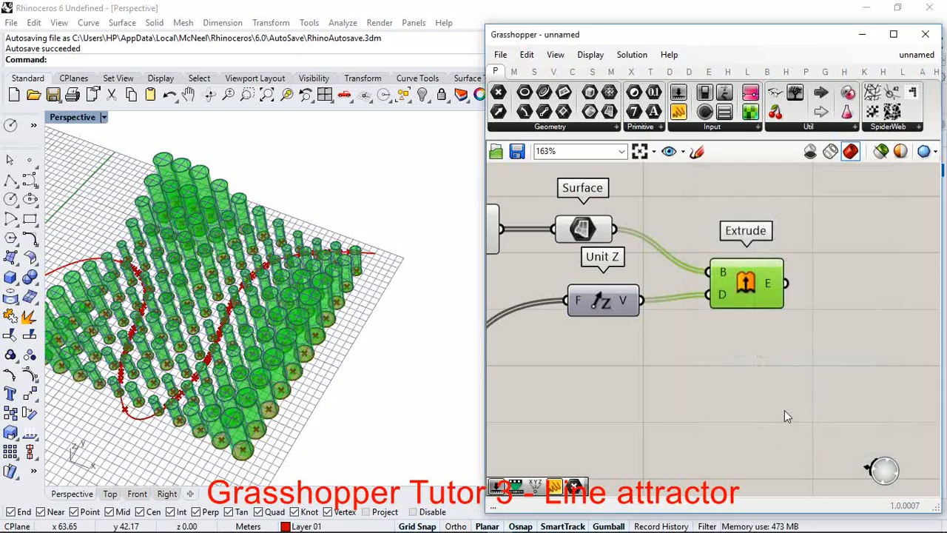
left_click(728, 400)
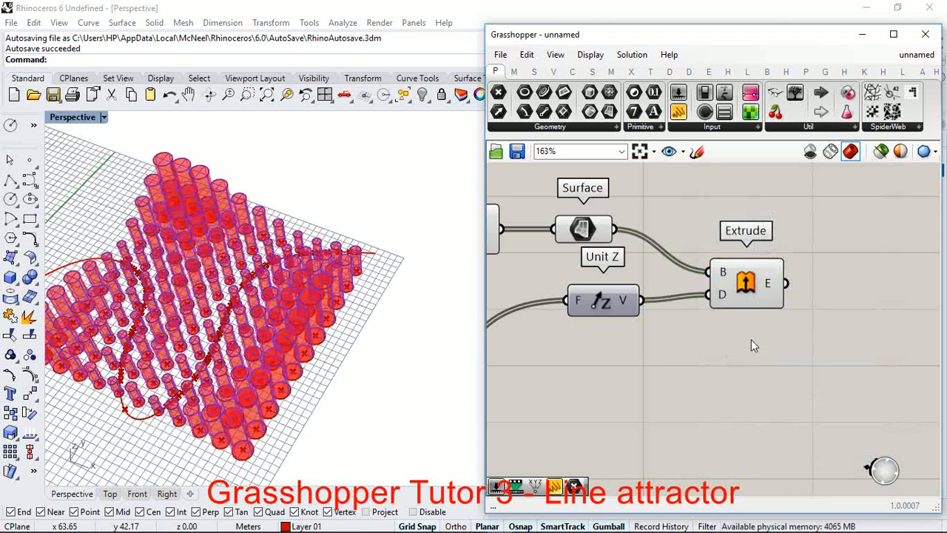
Step: Turn off the preview of all components in the line attractor definition, leaving only the baked geometry displayed
scroll(788, 268, "down", 5)
scroll(791, 268, "down", 4)
left_click_drag(812, 239, 584, 341)
right_click(842, 270)
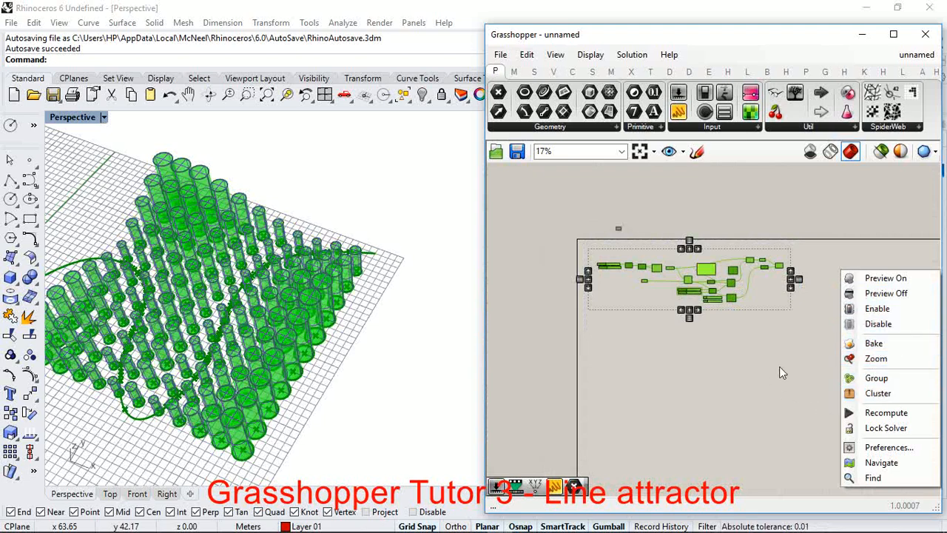
key("space")
left_click(810, 288)
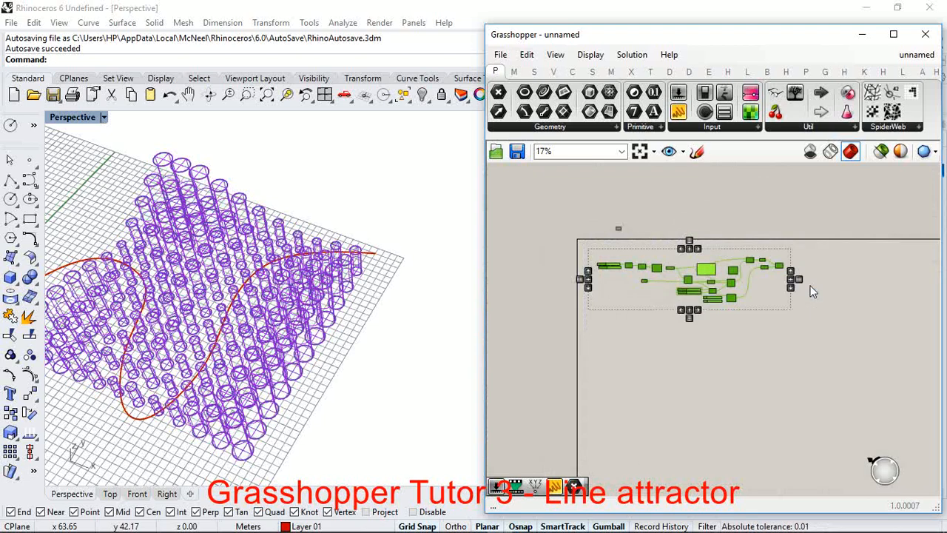
left_click(734, 379)
Step: Set the Perspective viewport's display mode to Rendered
scroll(378, 264, "down", 5)
scroll(319, 277, "up", 8)
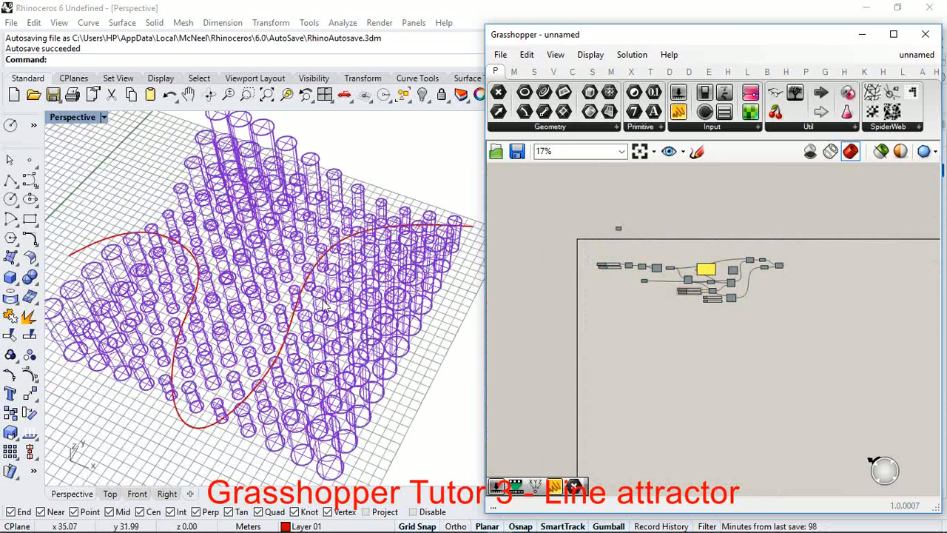
scroll(342, 300, "down", 5)
right_click_drag(353, 313, 361, 262)
scroll(361, 262, "up", 6)
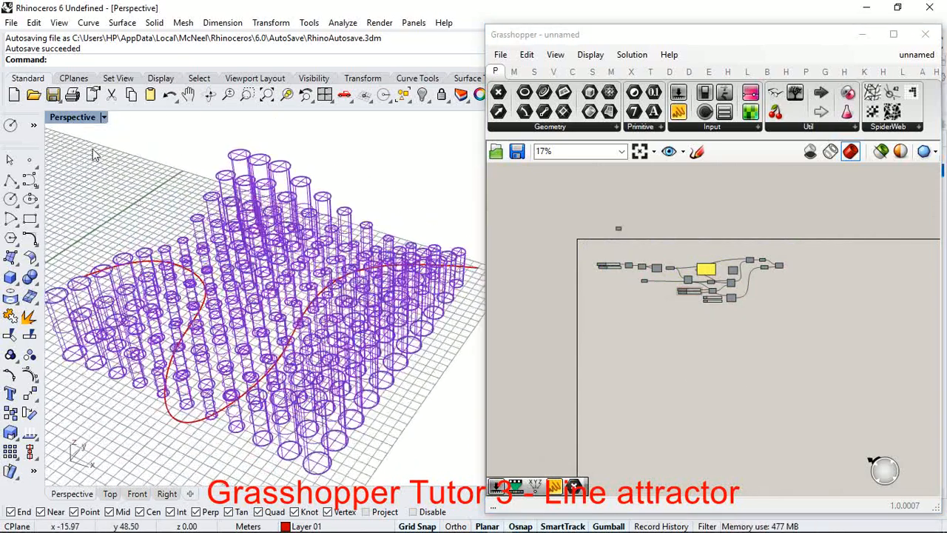
left_click(105, 117)
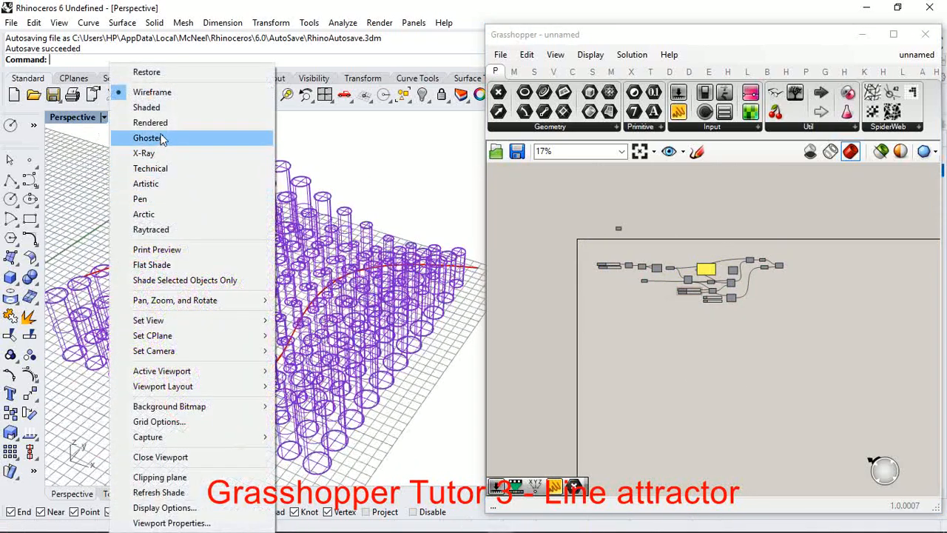
left_click(170, 122)
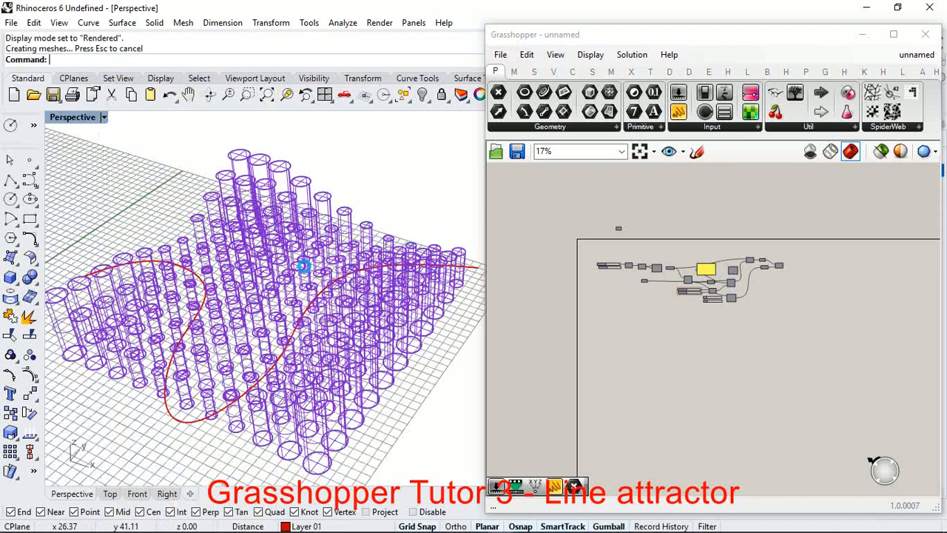
Step: Examine the rendered cylinders around the attractor curve from several angles and review the definition from the Curve input to Extrude
scroll(173, 386, "down", 2)
scroll(346, 363, "down", 4)
scroll(305, 369, "up", 6)
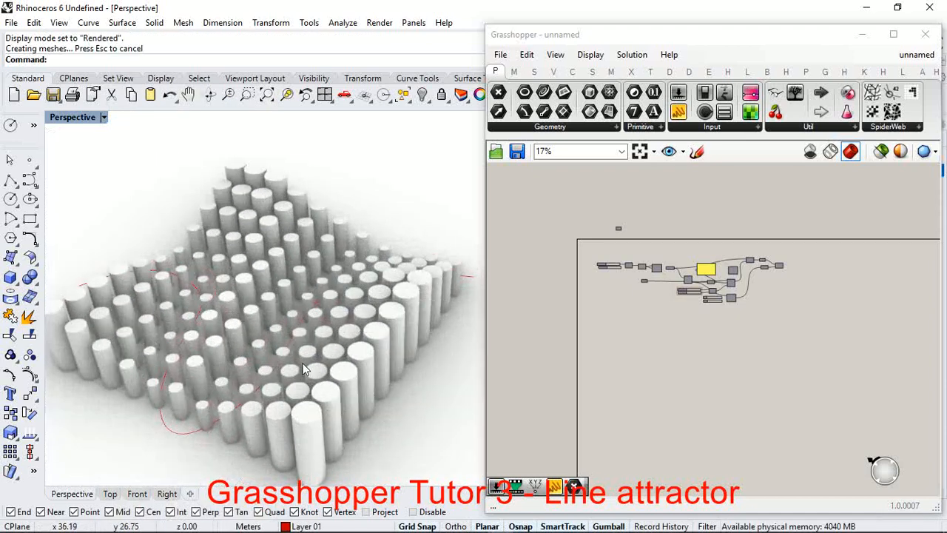
right_click_drag(303, 370, 289, 276)
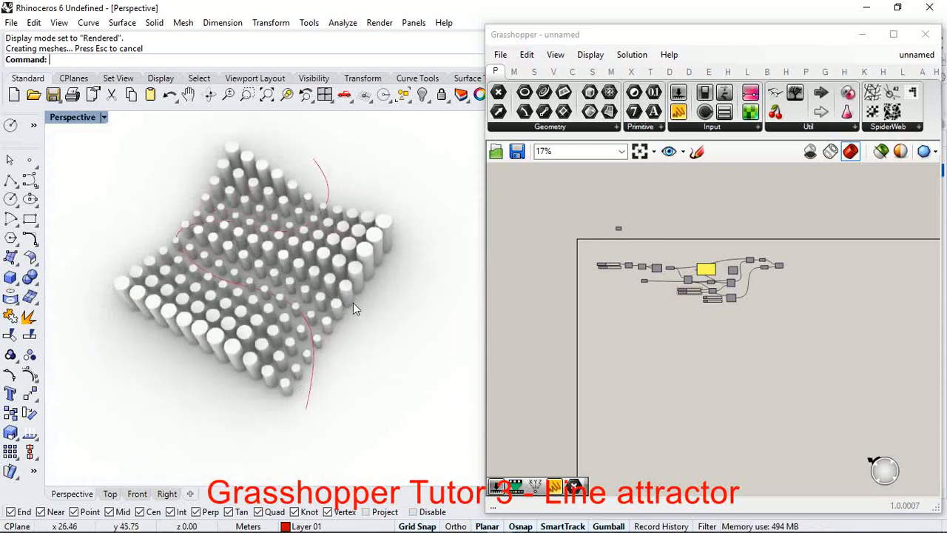
scroll(278, 245, "up", 2)
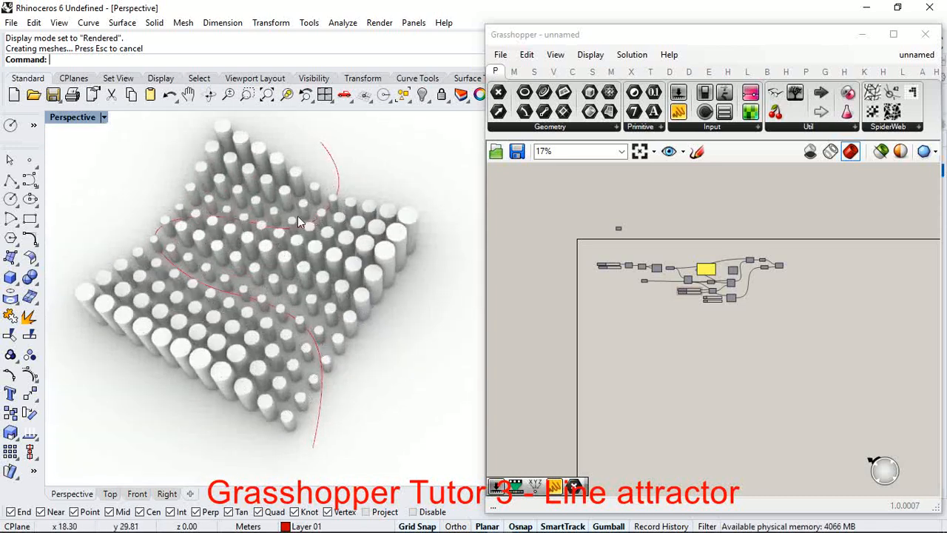
scroll(252, 270, "down", 2)
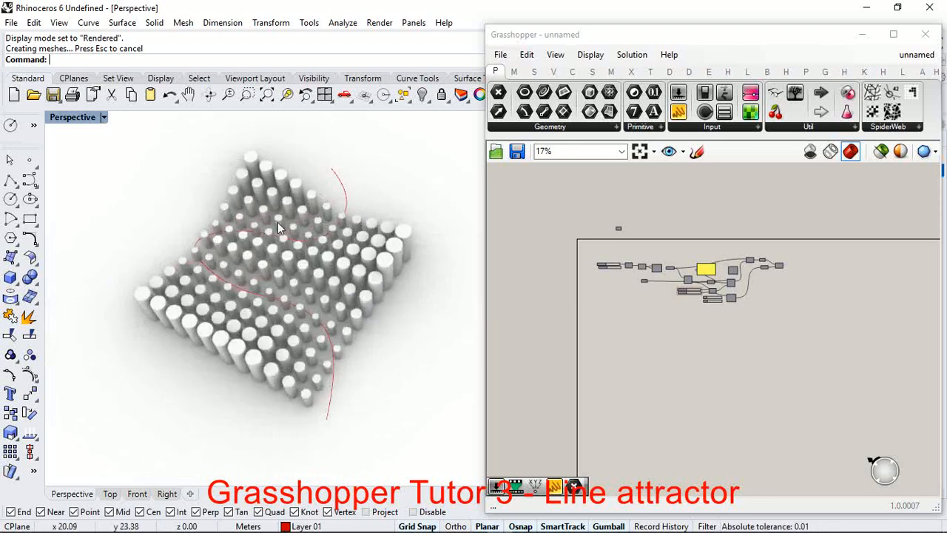
scroll(608, 296, "up", 5)
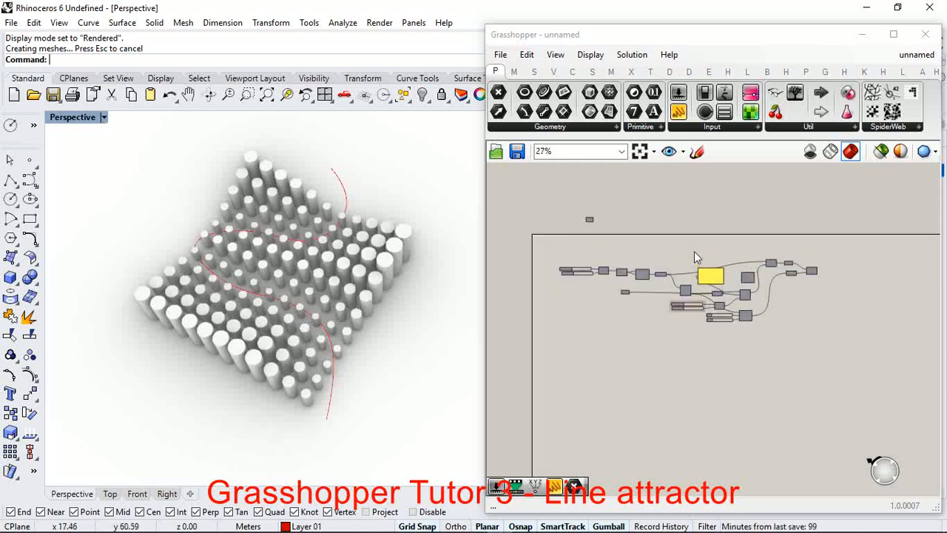
scroll(720, 290, "down", 2)
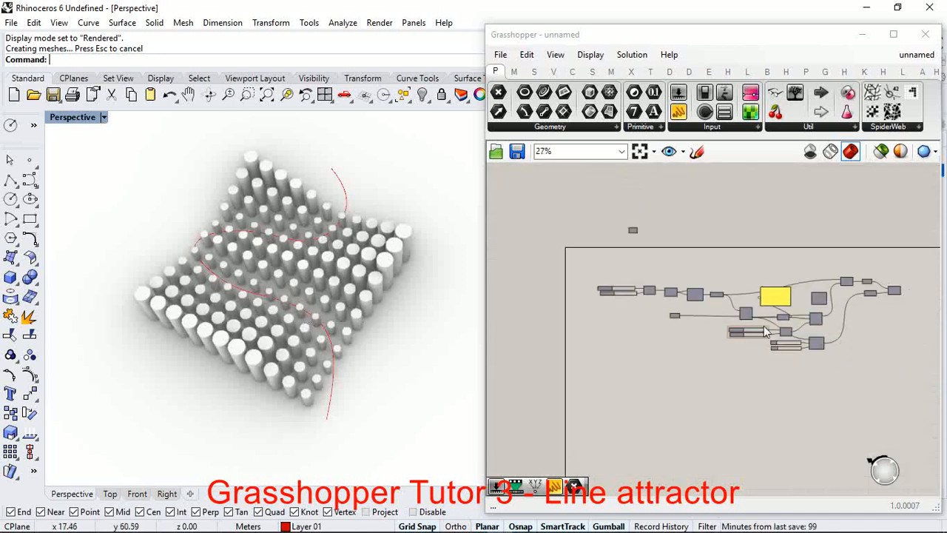
scroll(663, 303, "up", 5)
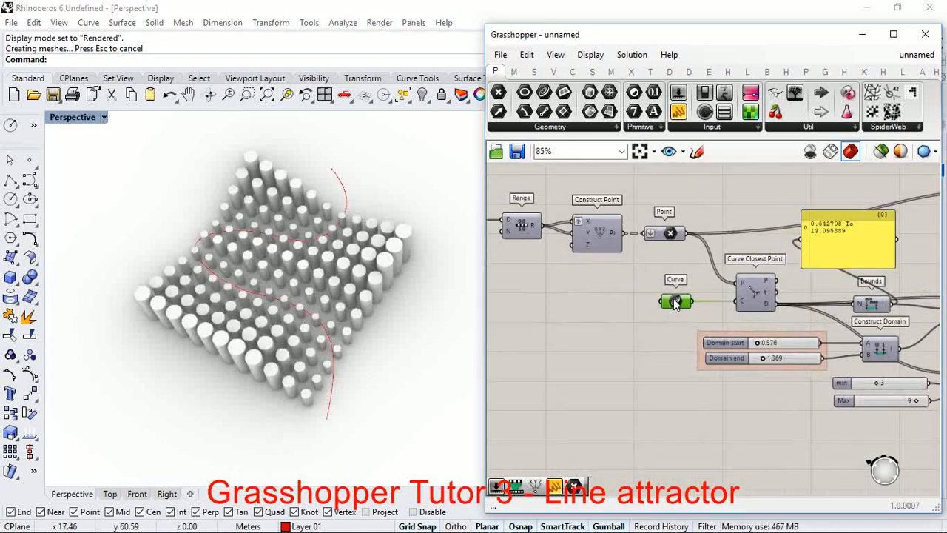
scroll(662, 304, "down", 5)
scroll(872, 273, "up", 5)
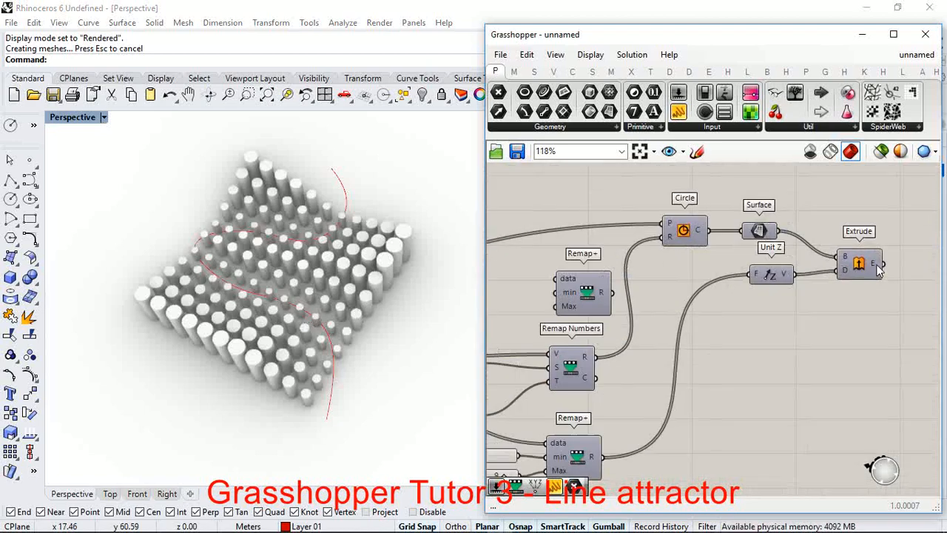
scroll(282, 283, "up", 2)
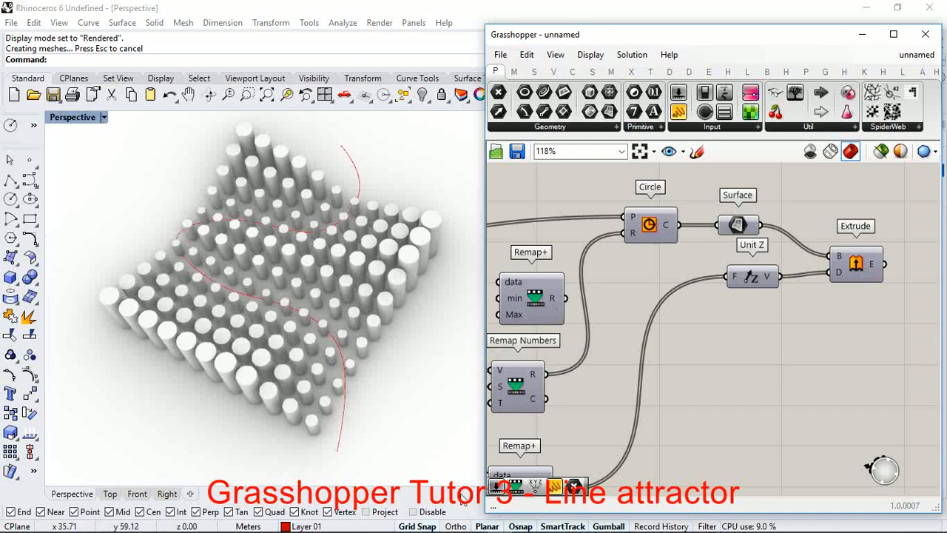
mouse_move(500, 522)
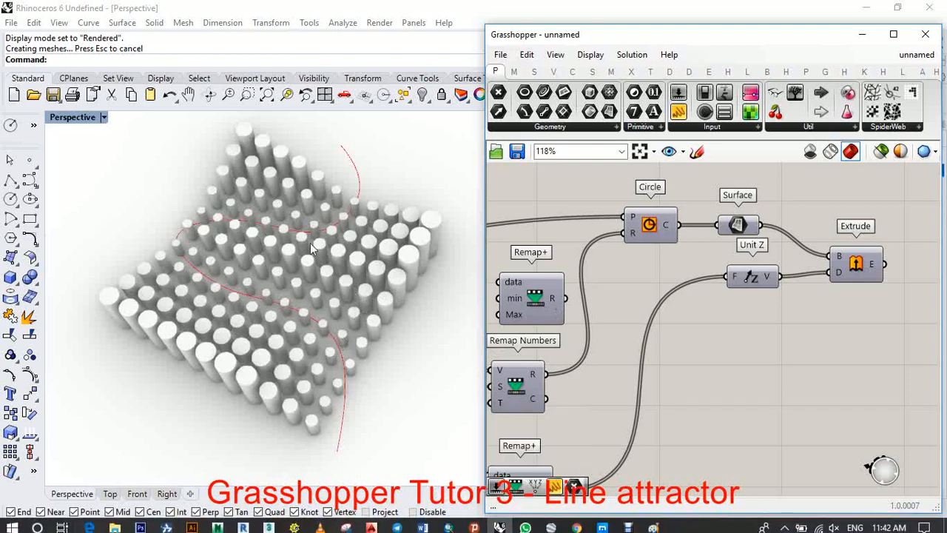